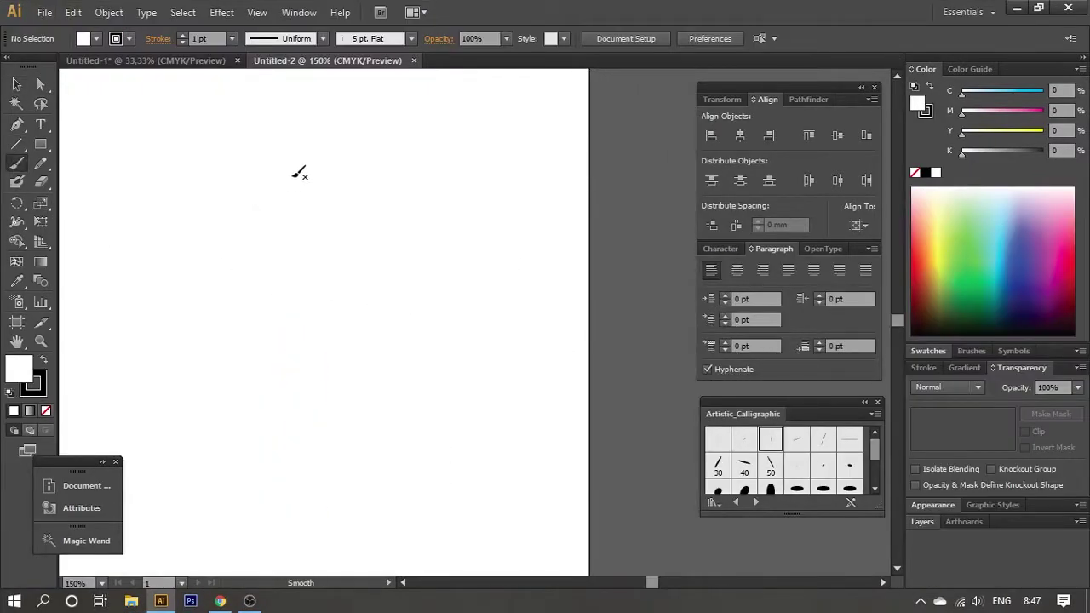
# Set the brush stroke weight to 6 pt and zoom the page back to 100%
pyautogui.click(182, 42)
pyautogui.write('6')
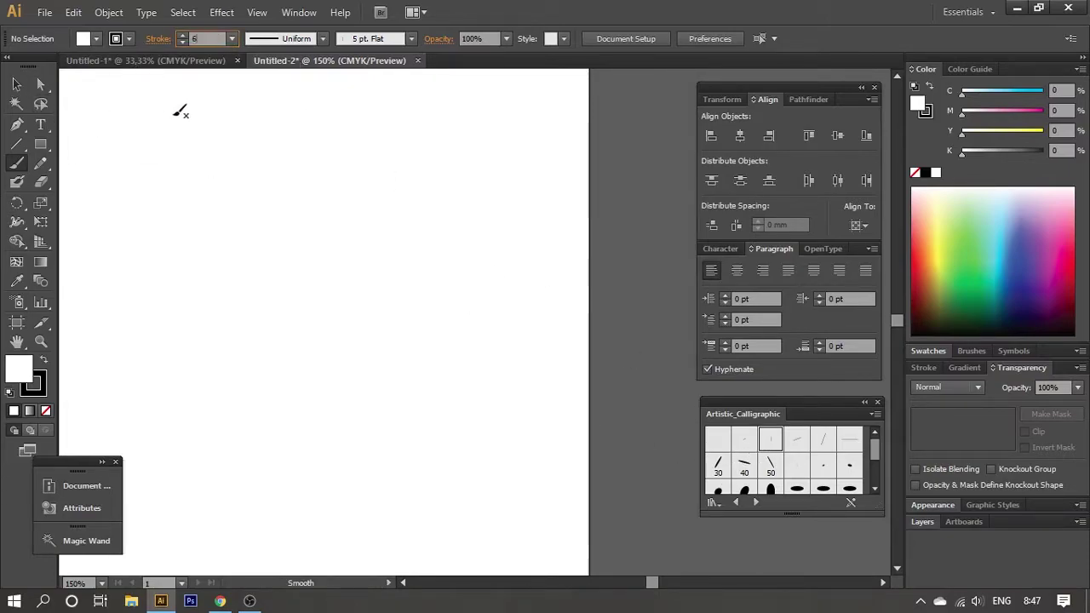
pyautogui.hotkey('ctrl', '-')
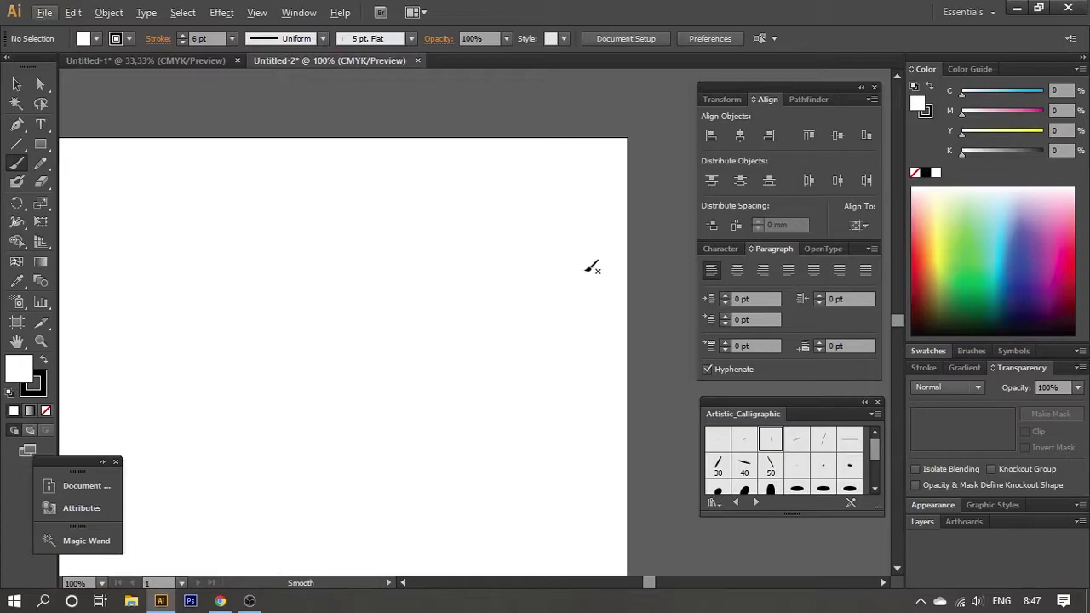
# Redraw the long sweeping baseline stroke and draw the meem with its downward tail
pyautogui.moveTo(588, 259); pyautogui.dragTo(228, 331)
pyautogui.hotkey('ctrl', 'z')
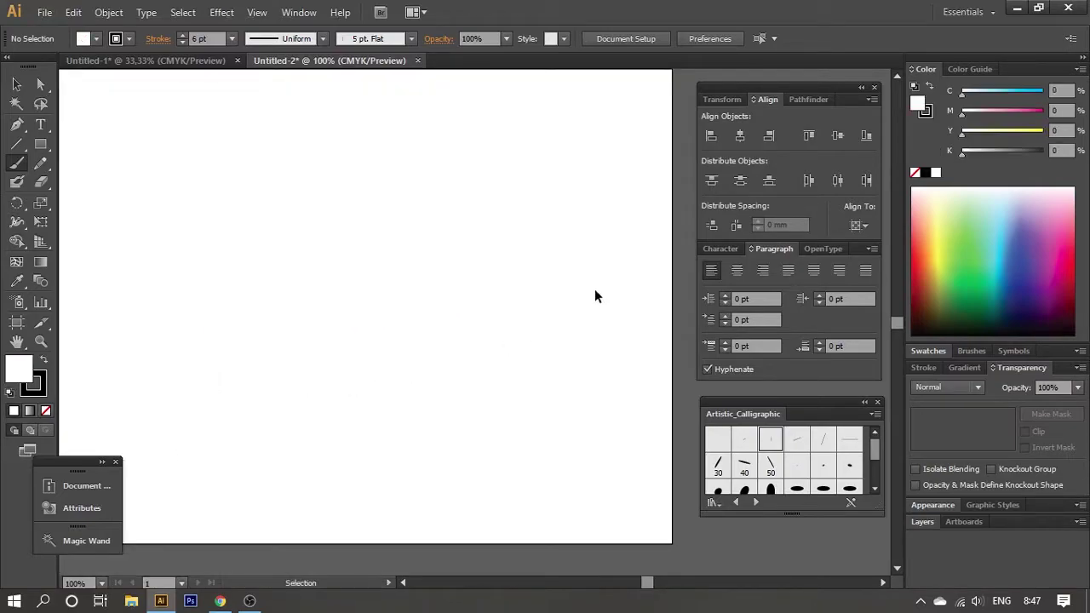
pyautogui.moveTo(611, 186); pyautogui.dragTo(237, 238)
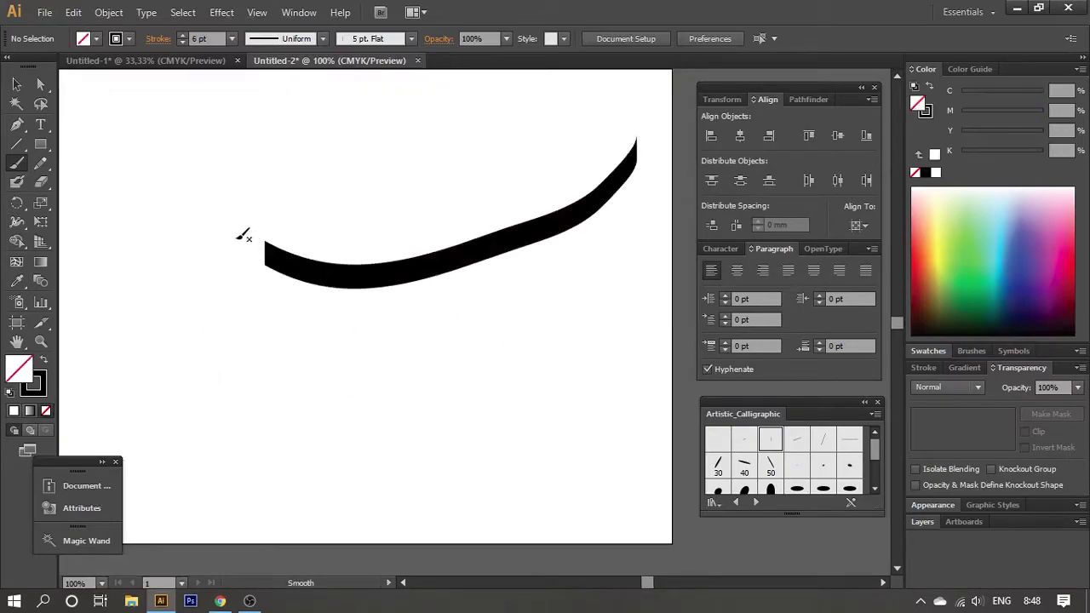
pyautogui.moveTo(249, 281); pyautogui.dragTo(182, 400)
# Pan leftward and draw the alif and looped strokes of the next word
pyautogui.moveTo(338, 362); pyautogui.dragTo(316, 432)
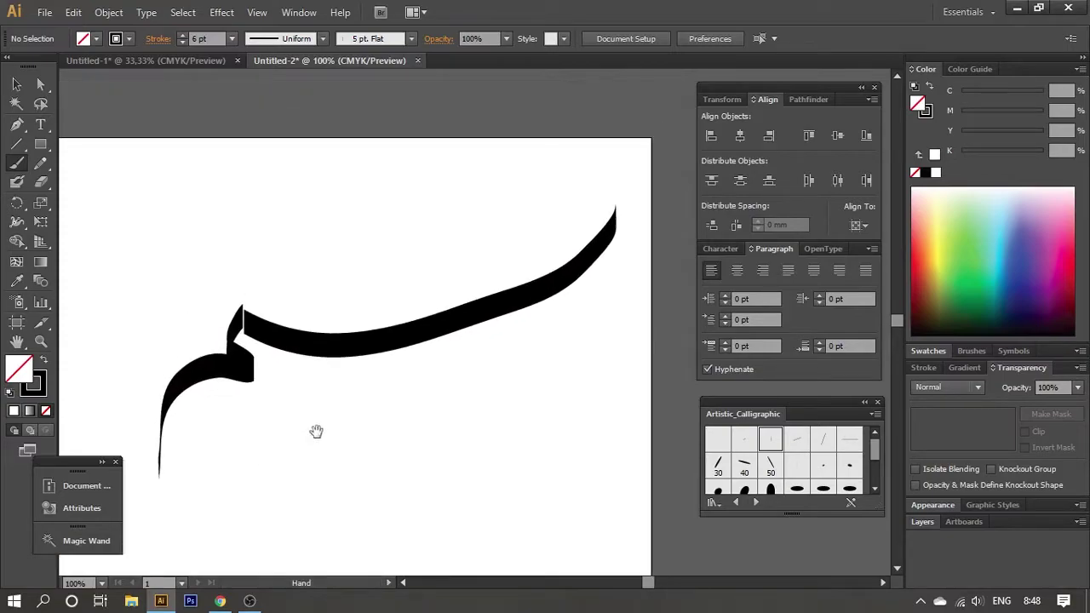
pyautogui.scroll(-1, 488, 387)
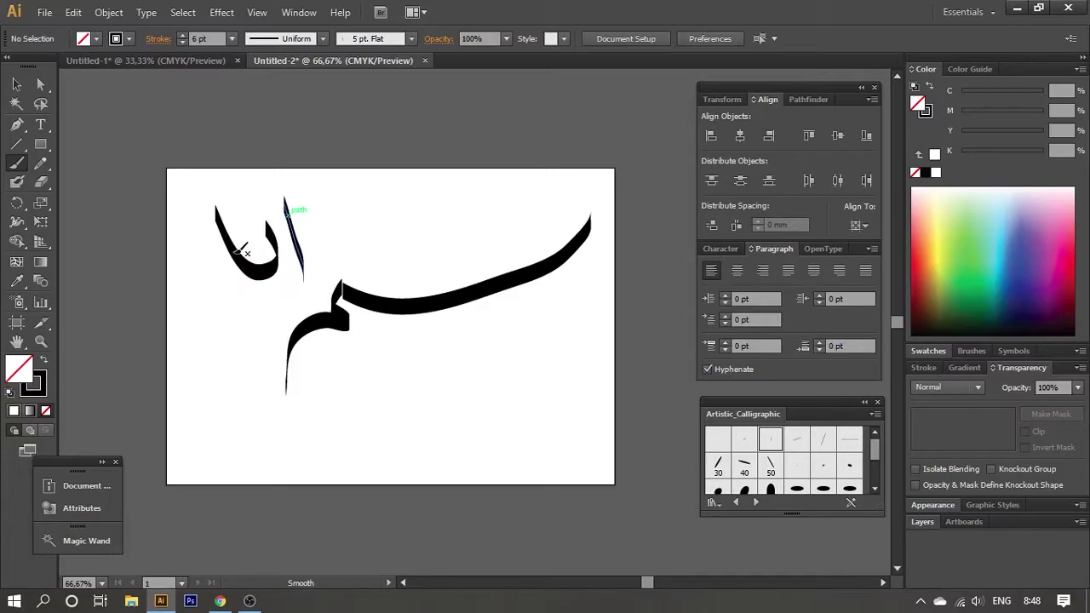
pyautogui.moveTo(202, 321); pyautogui.dragTo(309, 384)
pyautogui.moveTo(450, 434); pyautogui.dragTo(414, 403)
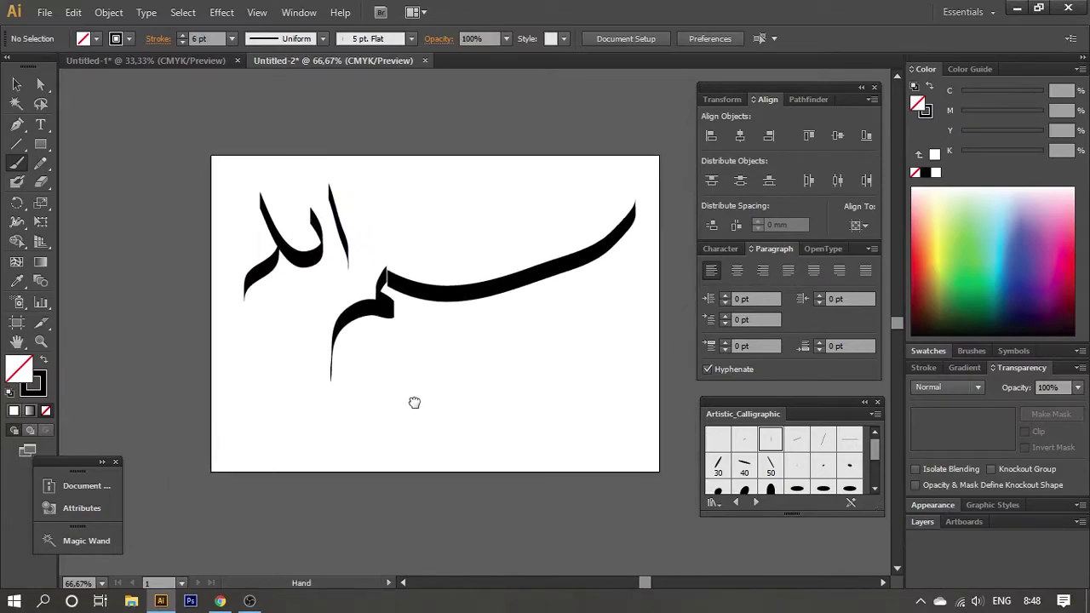
pyautogui.moveTo(309, 342); pyautogui.dragTo(409, 363)
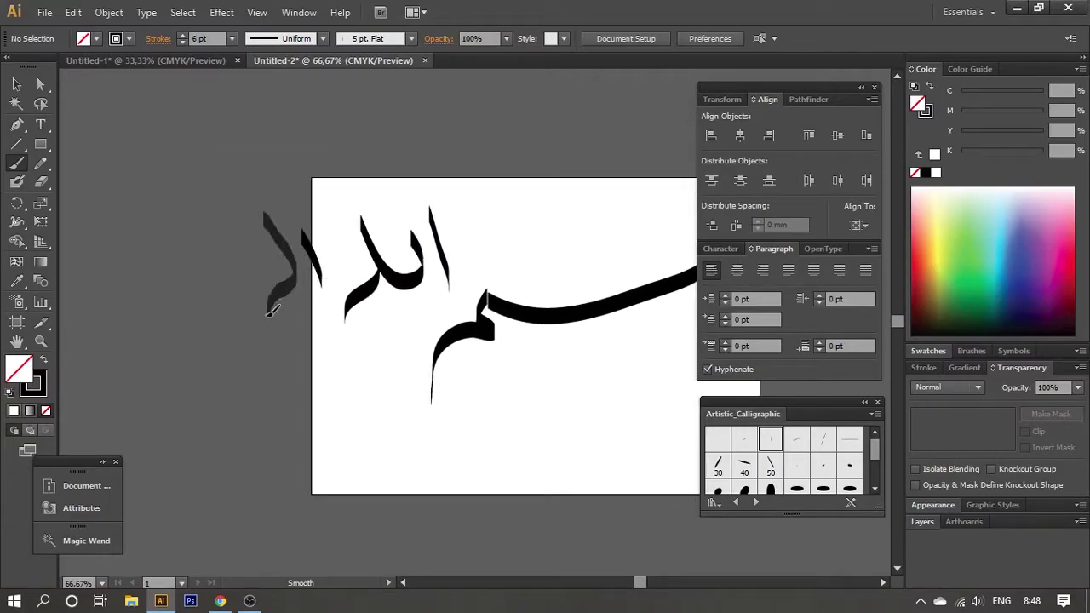
pyautogui.moveTo(269, 313); pyautogui.dragTo(202, 359)
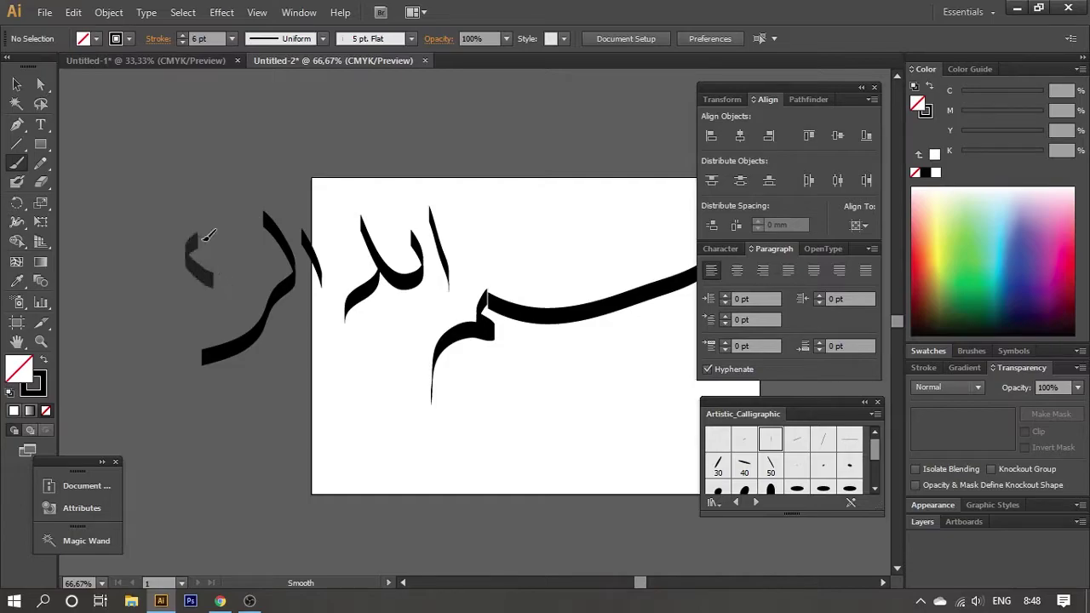
pyautogui.moveTo(202, 315); pyautogui.dragTo(199, 311)
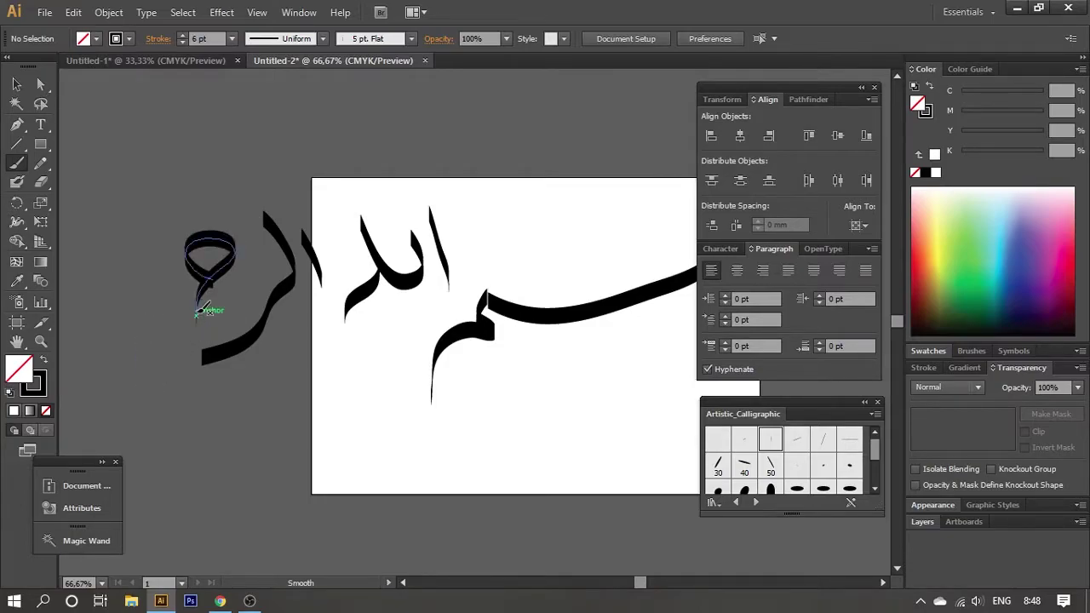
pyautogui.moveTo(138, 334); pyautogui.dragTo(145, 340)
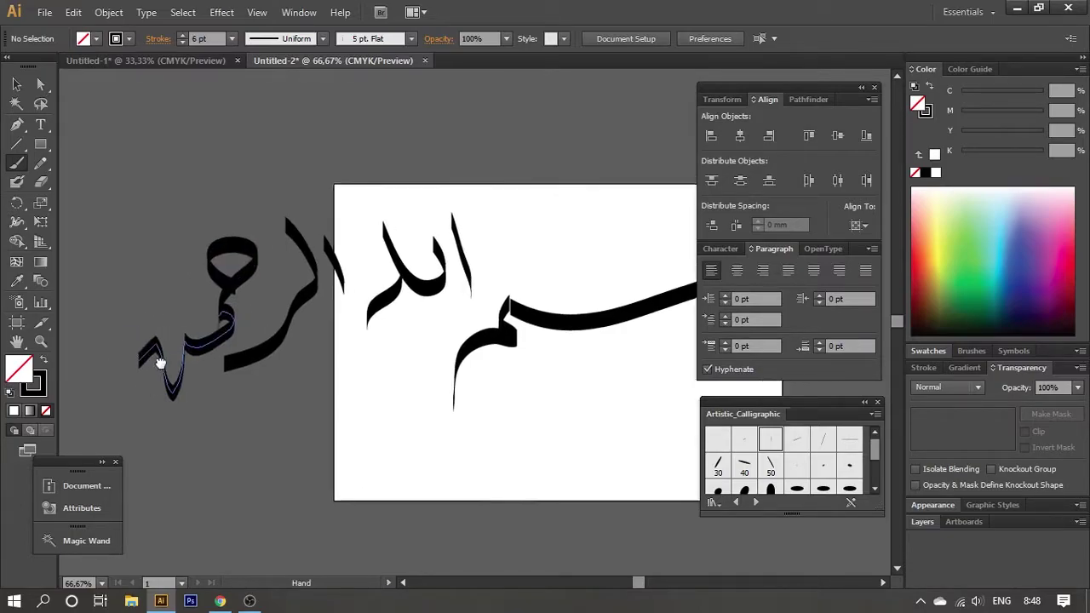
# Continue writing letters leftward, undoing the stray brush strokes
pyautogui.moveTo(125, 266); pyautogui.dragTo(201, 302)
pyautogui.moveTo(132, 415); pyautogui.dragTo(103, 436)
pyautogui.moveTo(97, 358); pyautogui.dragTo(204, 318)
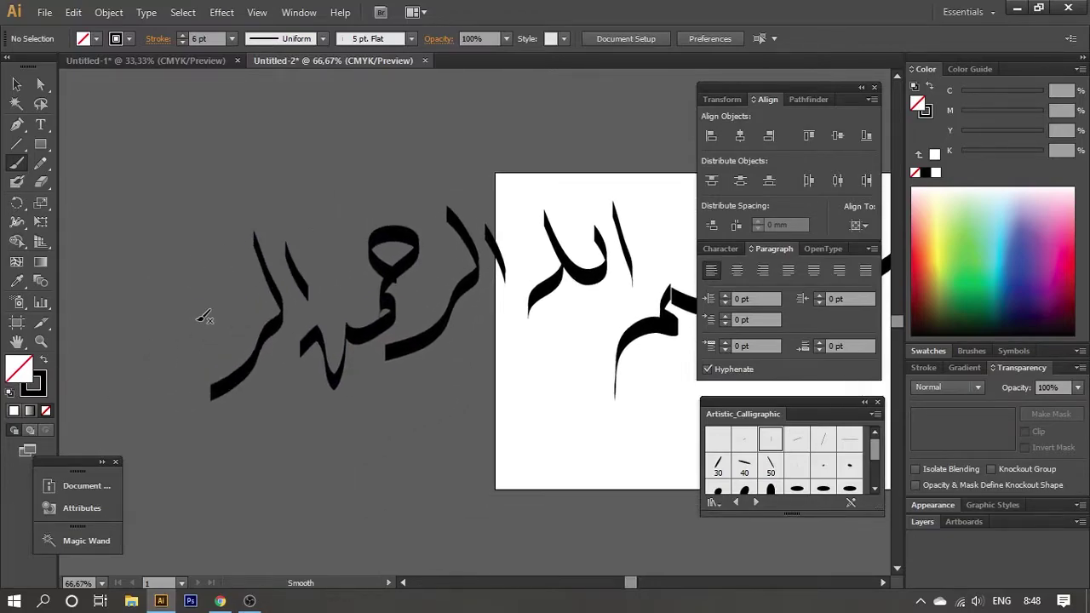
pyautogui.moveTo(141, 351); pyautogui.dragTo(153, 480)
pyautogui.hotkey('ctrl', 'z')
pyautogui.moveTo(201, 334)
pyautogui.mouseDown()
pyautogui.moveTo(278, 234)
pyautogui.moveTo(213, 238)
pyautogui.mouseUp()
pyautogui.hotkey('ctrl', 'z')
pyautogui.moveTo(265, 189); pyautogui.dragTo(235, 195)
pyautogui.hotkey('ctrl', 'z')
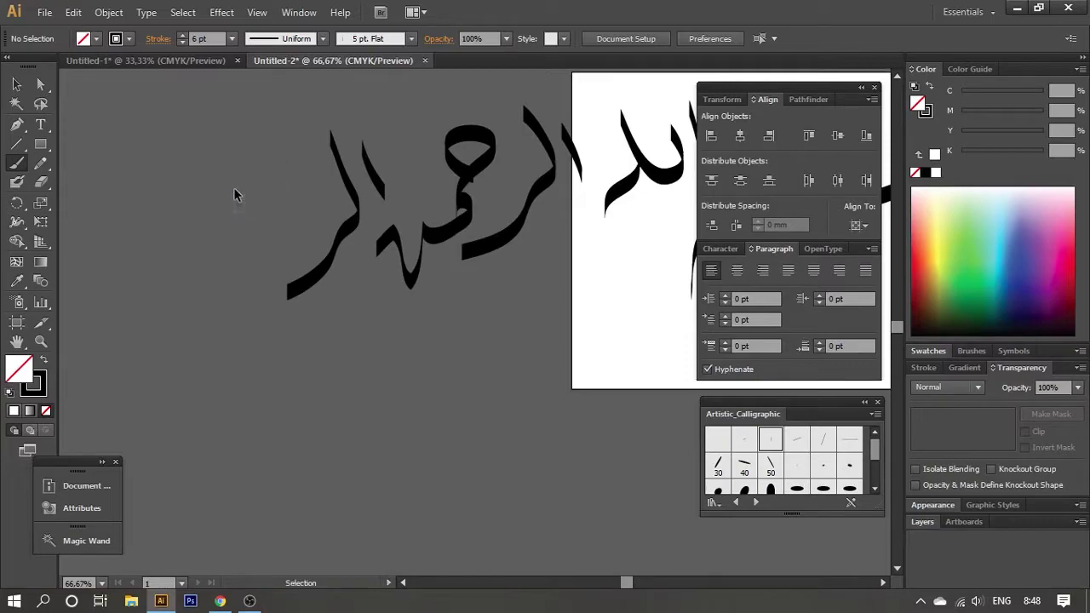
# Draw the last word with its long tail, then zoom out to view the lettering
pyautogui.moveTo(190, 233); pyautogui.dragTo(146, 385)
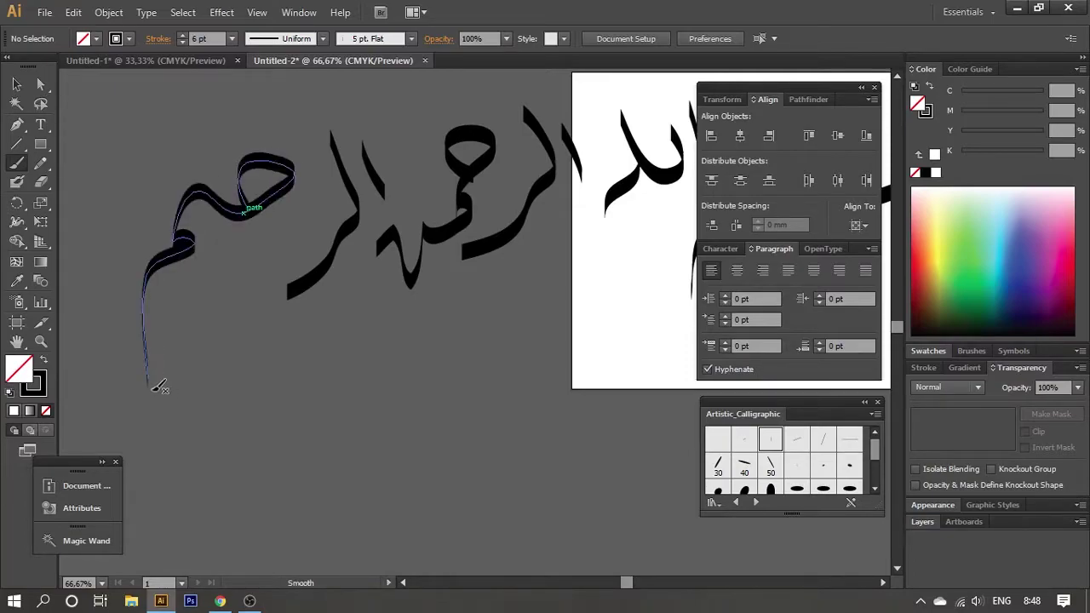
pyautogui.moveTo(211, 315); pyautogui.dragTo(180, 355)
pyautogui.moveTo(276, 296); pyautogui.dragTo(197, 320)
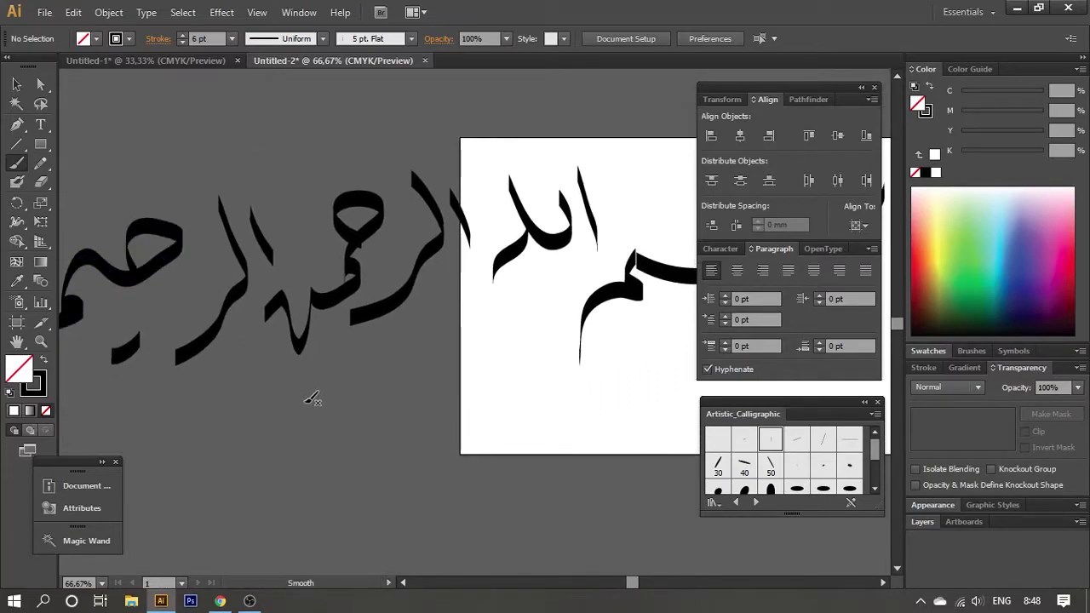
pyautogui.press('v')
pyautogui.scroll(-1, 339, 405)
pyautogui.scroll(-1, 395, 419)
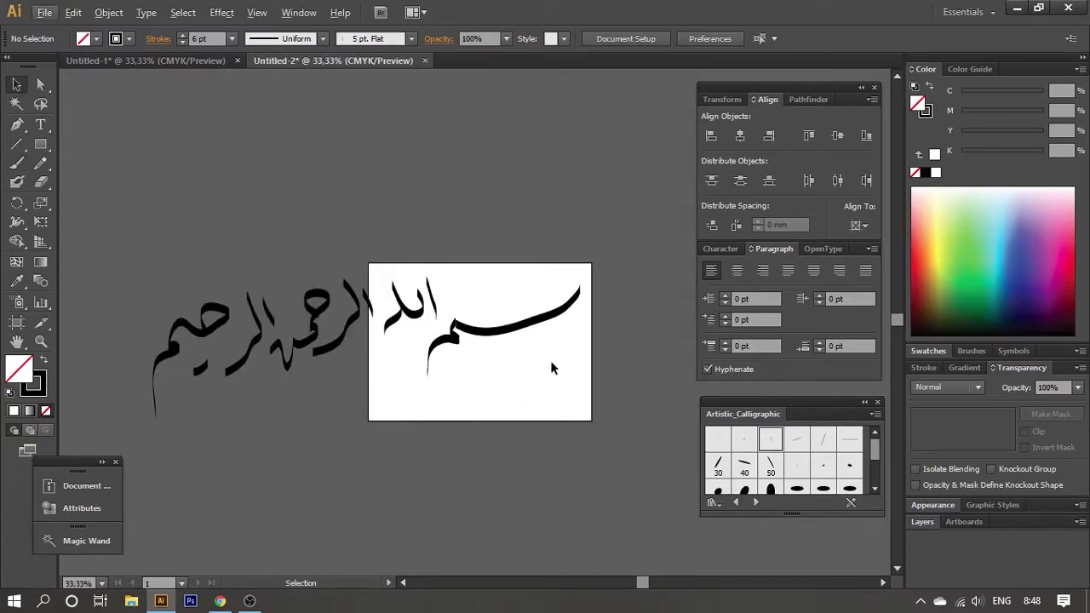
# Remove two extra anchors from the baseline sweep and deepen its curve
pyautogui.scroll(3, 547, 362)
pyautogui.click(548, 255)
pyautogui.press('a')
pyautogui.click(495, 274)
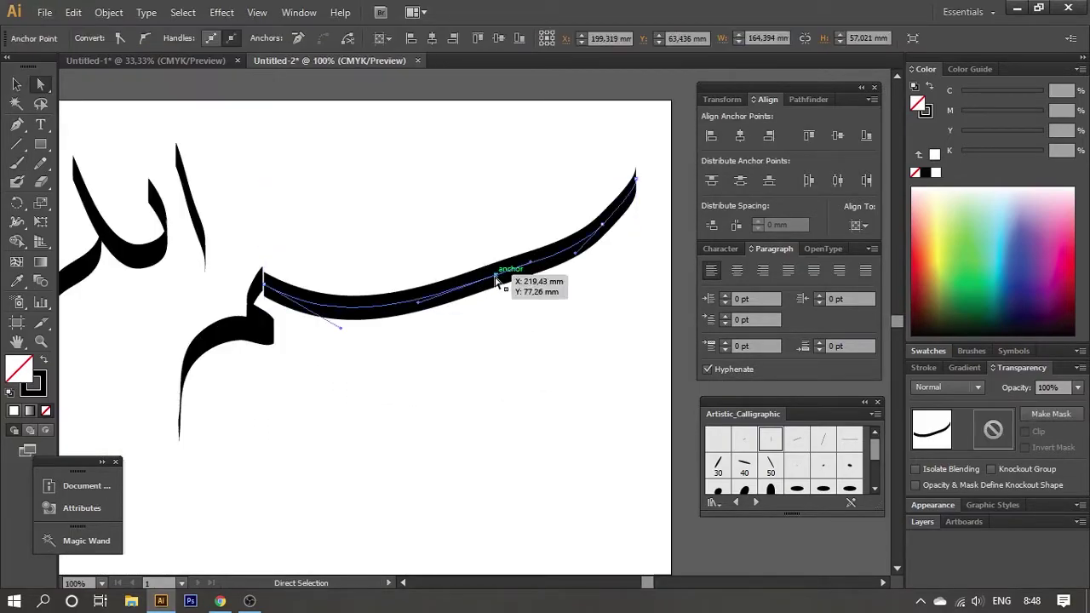
pyautogui.press('-')
pyautogui.click(496, 277)
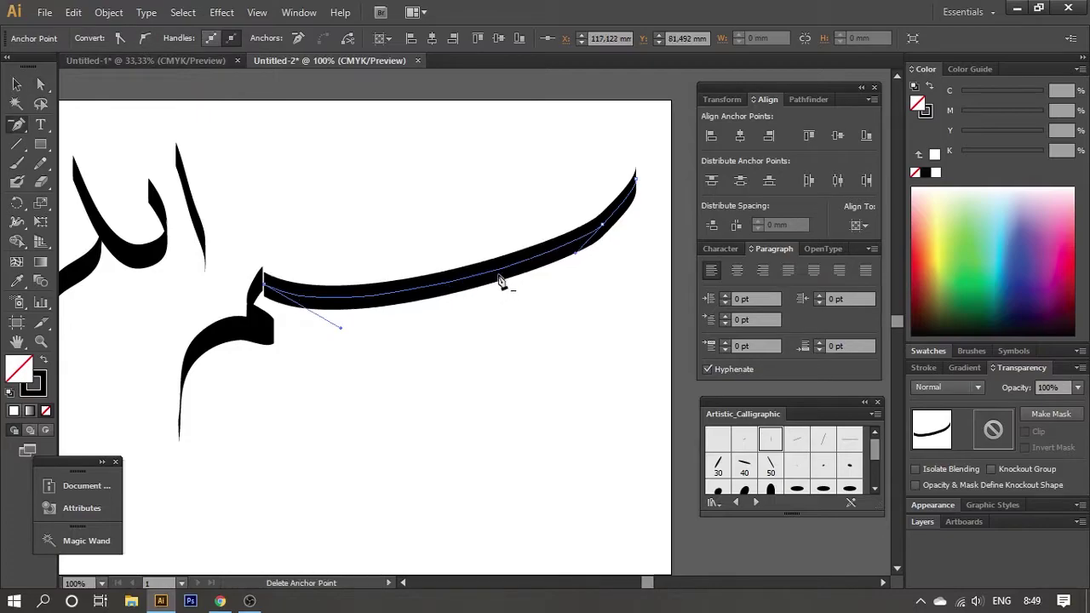
pyautogui.click(603, 225)
pyautogui.press('a')
pyautogui.moveTo(607, 278); pyautogui.dragTo(590, 279)
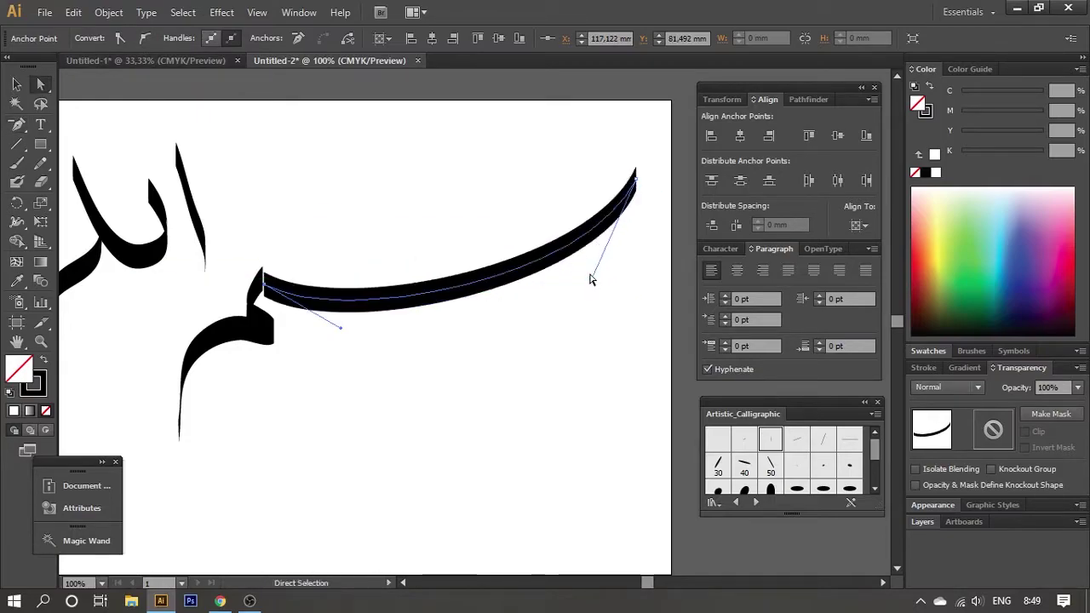
pyautogui.click(511, 336)
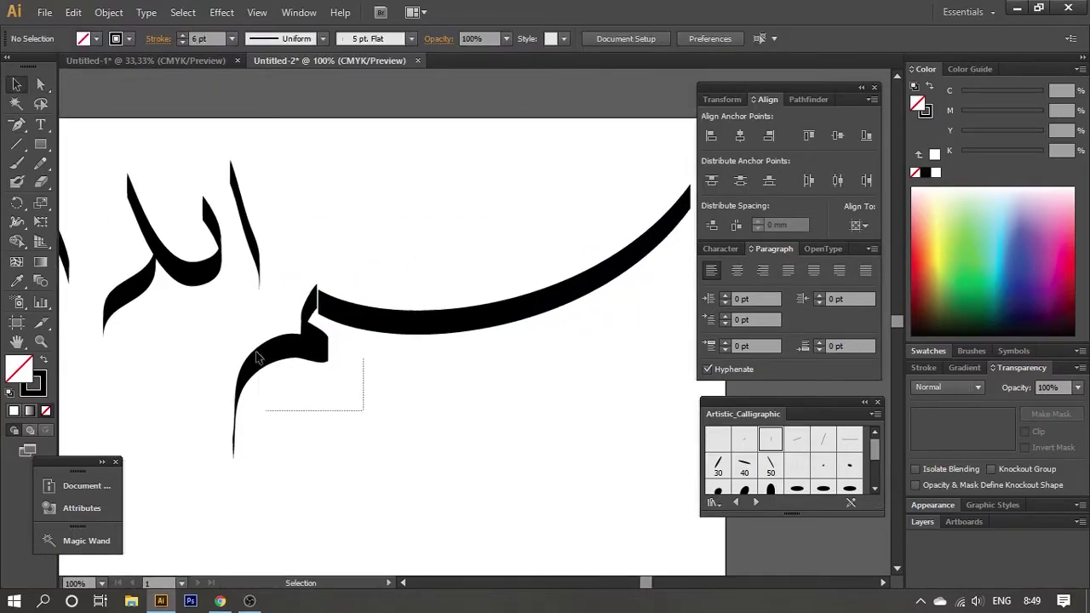
# Zoom in and move anchors to refine the meem's join and the alif stroke
pyautogui.moveTo(258, 357); pyautogui.dragTo(328, 449)
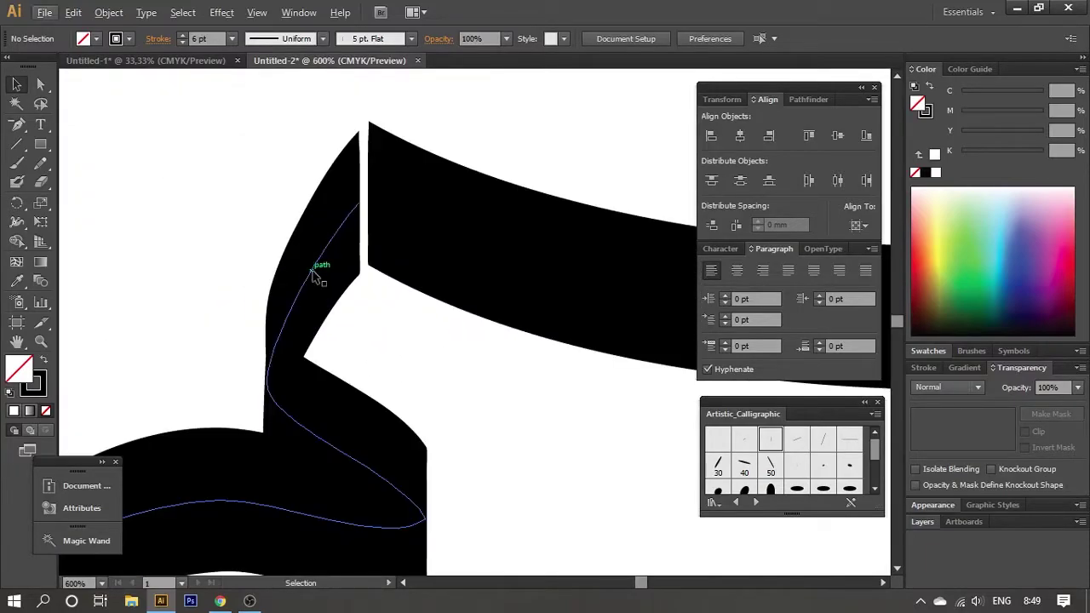
pyautogui.press('a')
pyautogui.moveTo(361, 204); pyautogui.dragTo(367, 196)
pyautogui.scroll(-5, 503, 477)
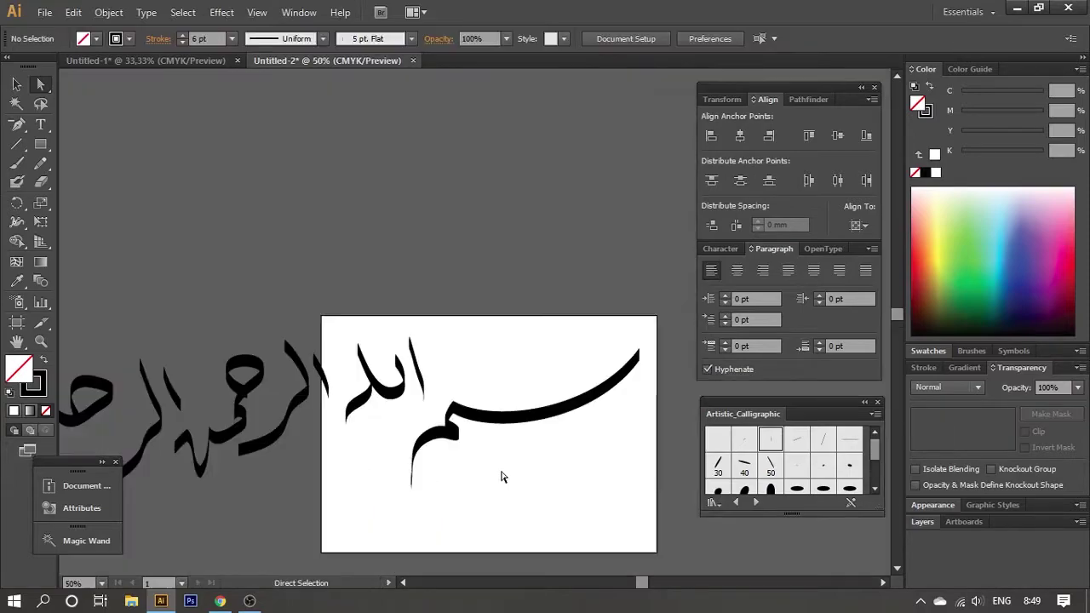
pyautogui.scroll(3, 408, 335)
pyautogui.moveTo(246, 303)
pyautogui.mouseDown()
pyautogui.moveTo(266, 290)
pyautogui.moveTo(304, 414)
pyautogui.mouseUp()
pyautogui.scroll(2, 304, 414)
pyautogui.moveTo(258, 441); pyautogui.dragTo(231, 353)
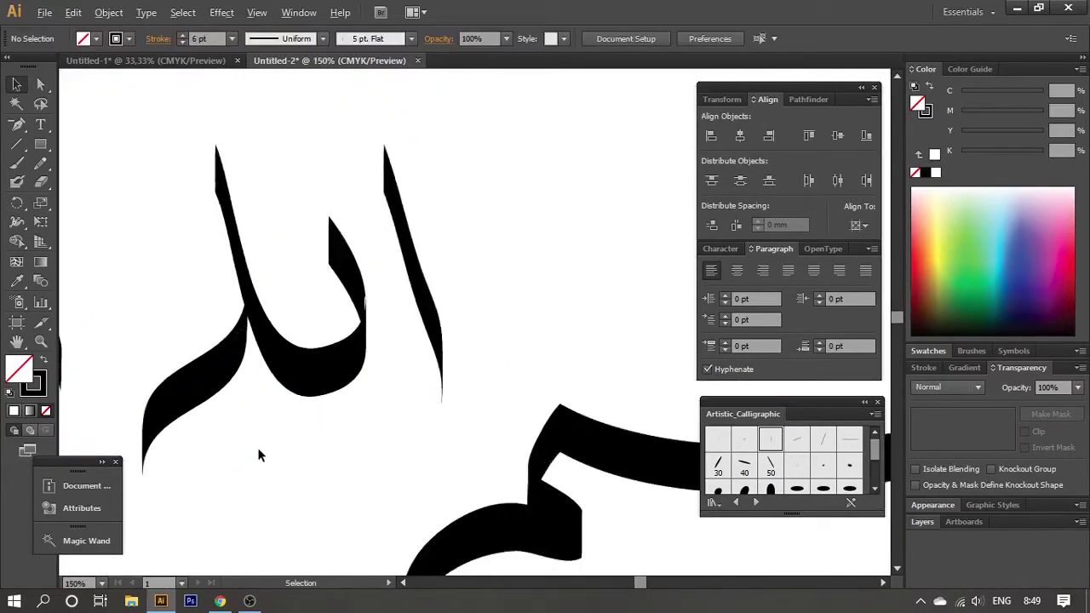
# Reshape the lam curve by adjusting its handle and raising its bottom anchor
pyautogui.click(223, 375)
pyautogui.press('a')
pyautogui.click(174, 453)
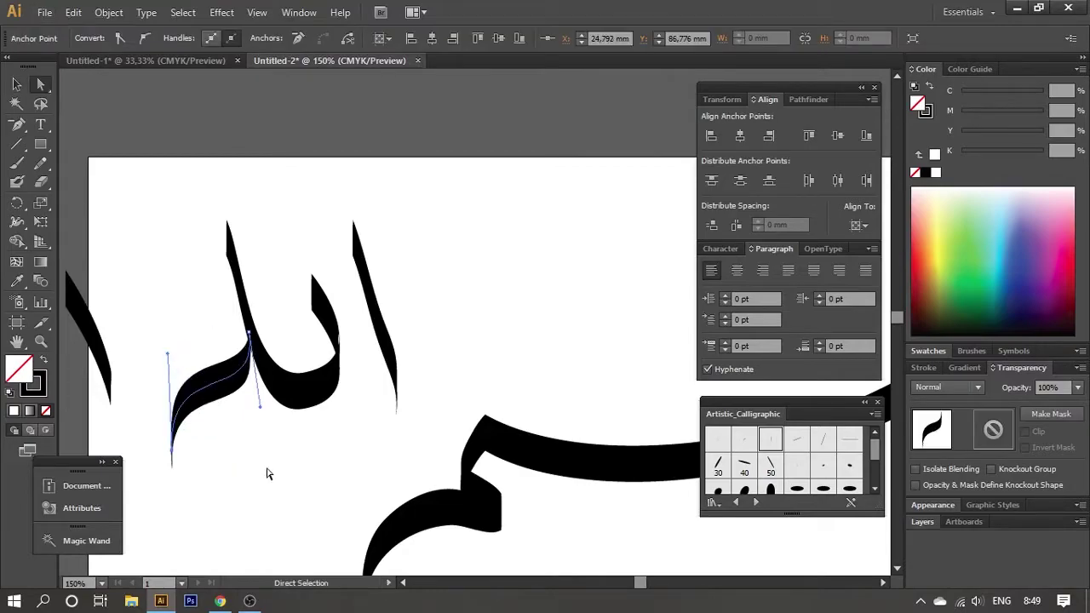
pyautogui.scroll(1, 340, 382)
pyautogui.scroll(2, 418, 440)
pyautogui.moveTo(418, 439); pyautogui.dragTo(406, 427)
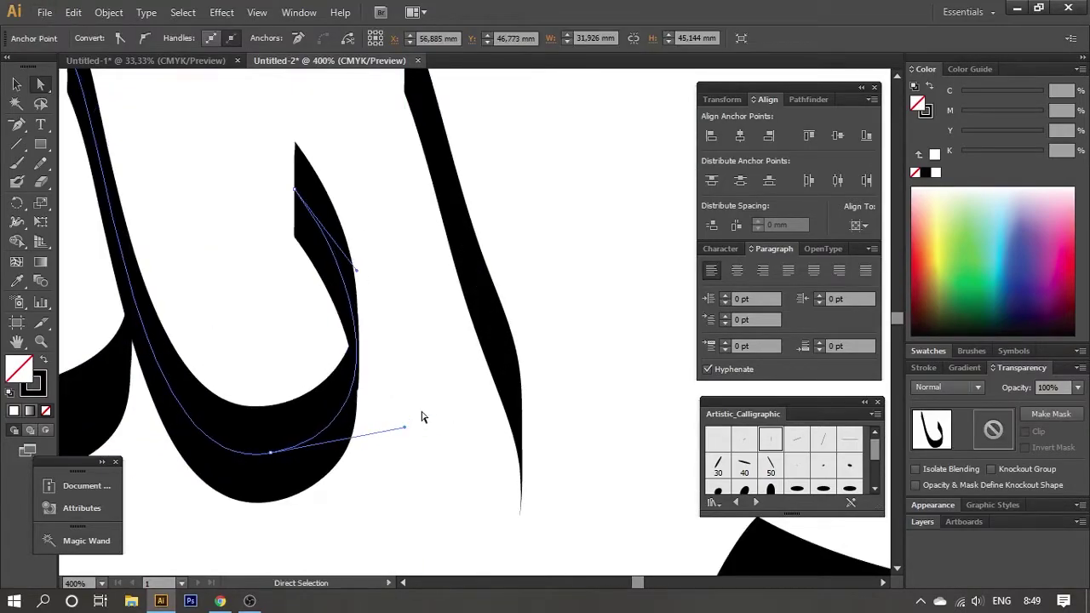
pyautogui.scroll(-2, 422, 418)
pyautogui.moveTo(346, 305); pyautogui.dragTo(326, 322)
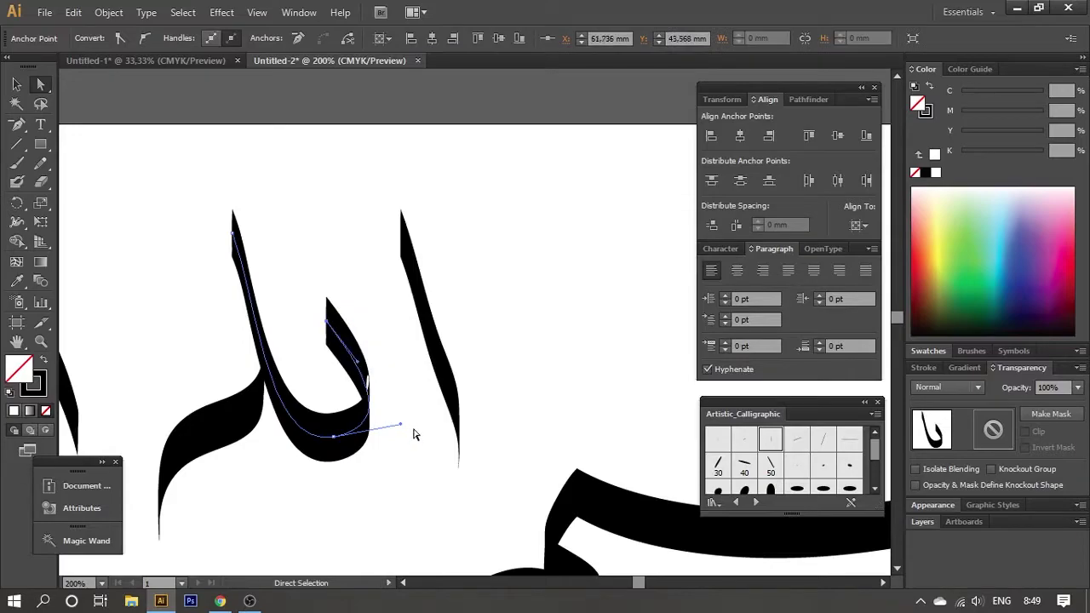
pyautogui.hotkey('ctrl', 'z')
pyautogui.moveTo(335, 438); pyautogui.dragTo(384, 422)
pyautogui.scroll(-2, 392, 472)
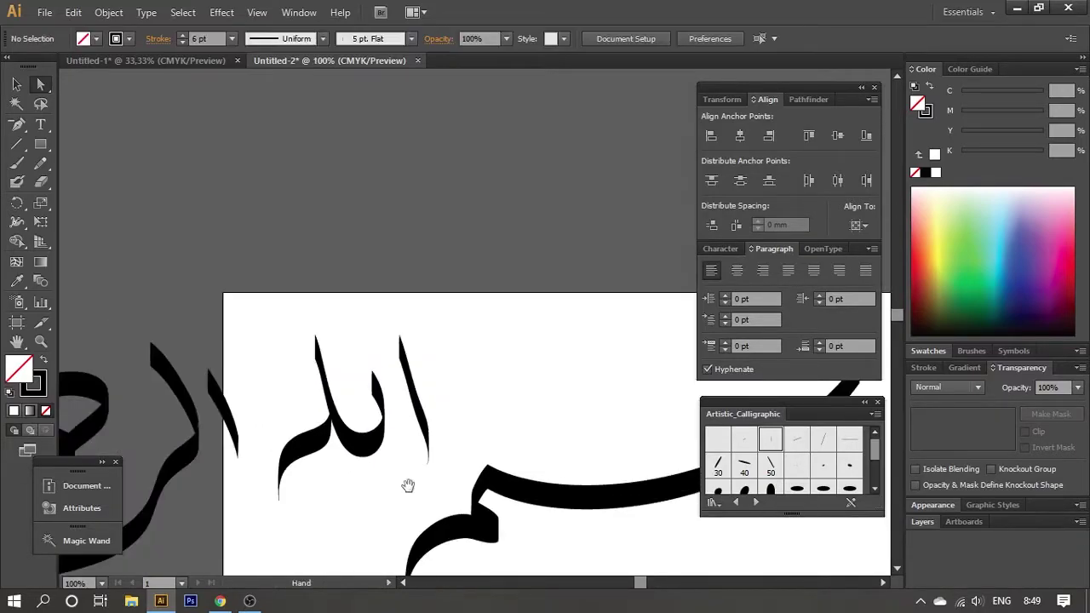
pyautogui.scroll(1, 397, 418)
pyautogui.scroll(1, 397, 418)
# Taper the alif by moving its lower and top anchor points
pyautogui.click(377, 377)
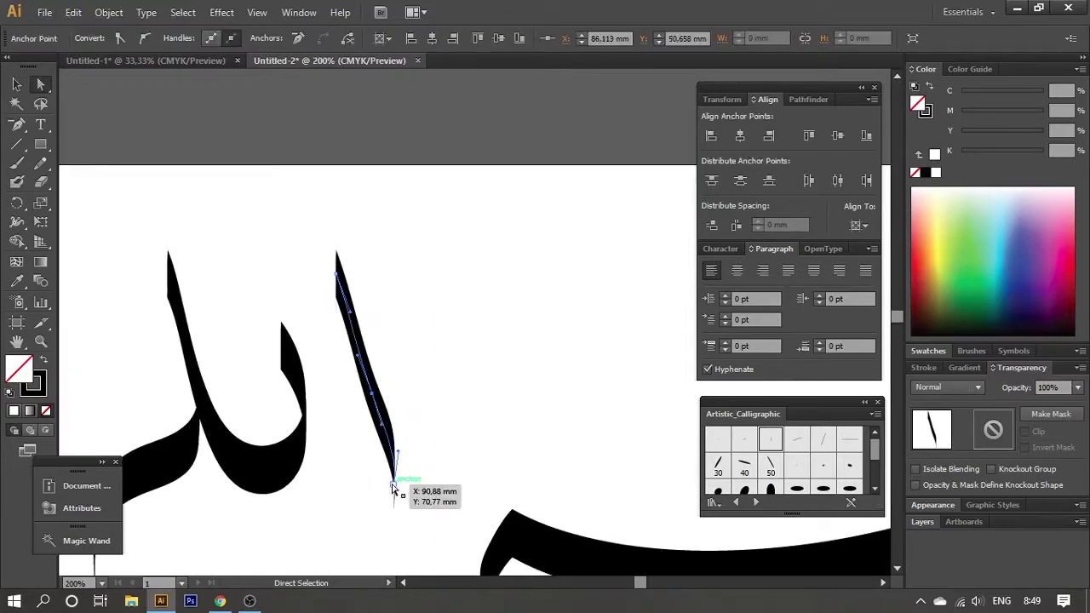
pyautogui.press('-')
pyautogui.press('a')
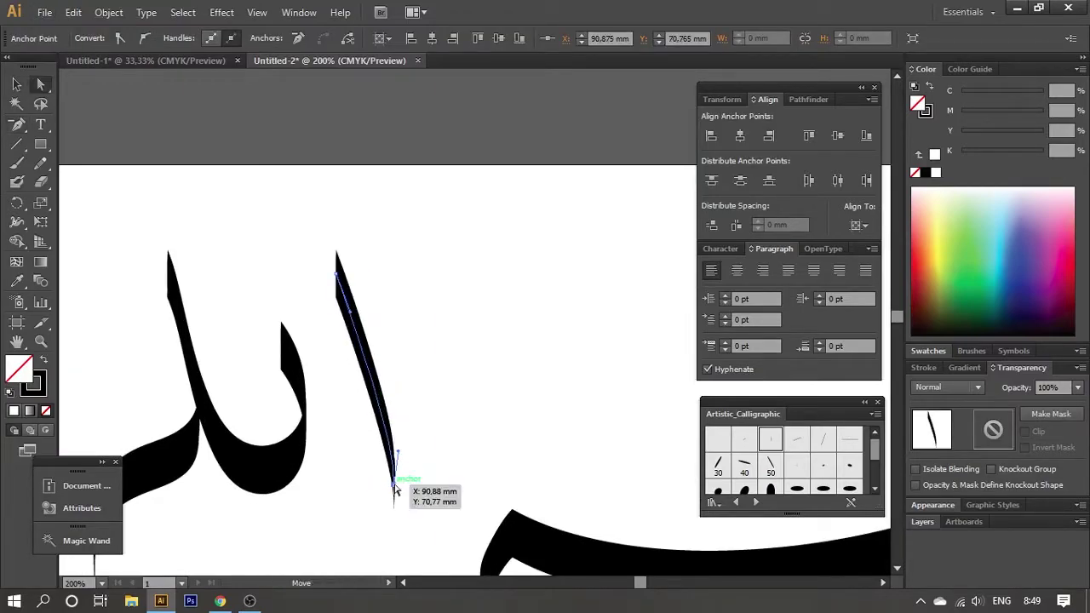
pyautogui.moveTo(389, 491)
pyautogui.mouseDown()
pyautogui.moveTo(377, 462)
pyautogui.moveTo(395, 452)
pyautogui.mouseUp()
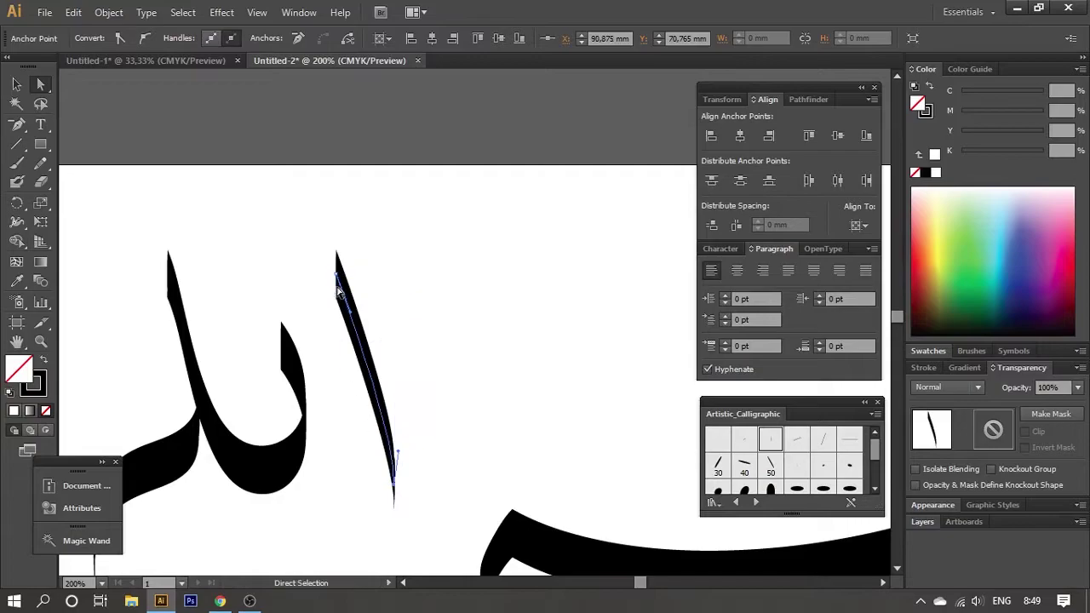
pyautogui.moveTo(336, 275)
pyautogui.mouseDown()
pyautogui.moveTo(350, 298)
pyautogui.moveTo(336, 273)
pyautogui.mouseUp()
pyautogui.press('v')
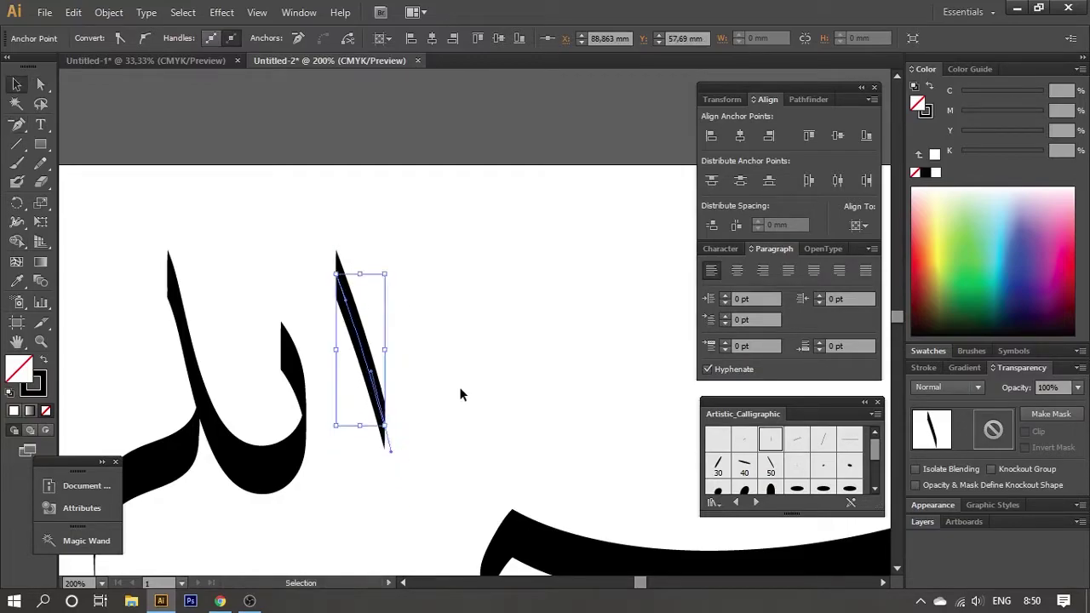
pyautogui.scroll(-2, 470, 389)
pyautogui.scroll(1, 462, 364)
# Set the alif's stroke weight to 7 pt and shift الله slightly right and down
pyautogui.click(181, 36)
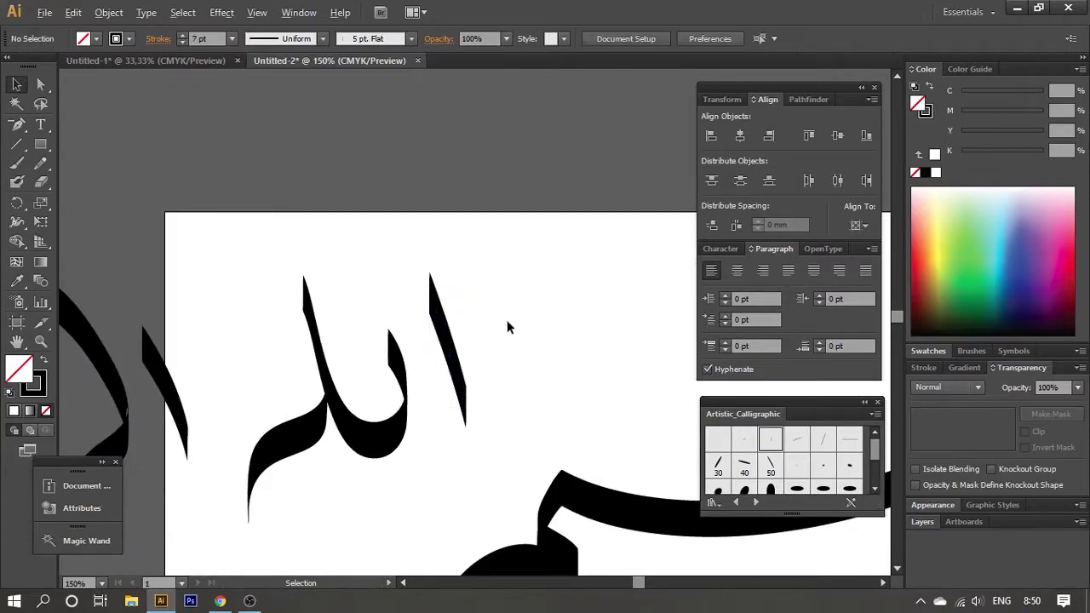
pyautogui.scroll(-2, 510, 349)
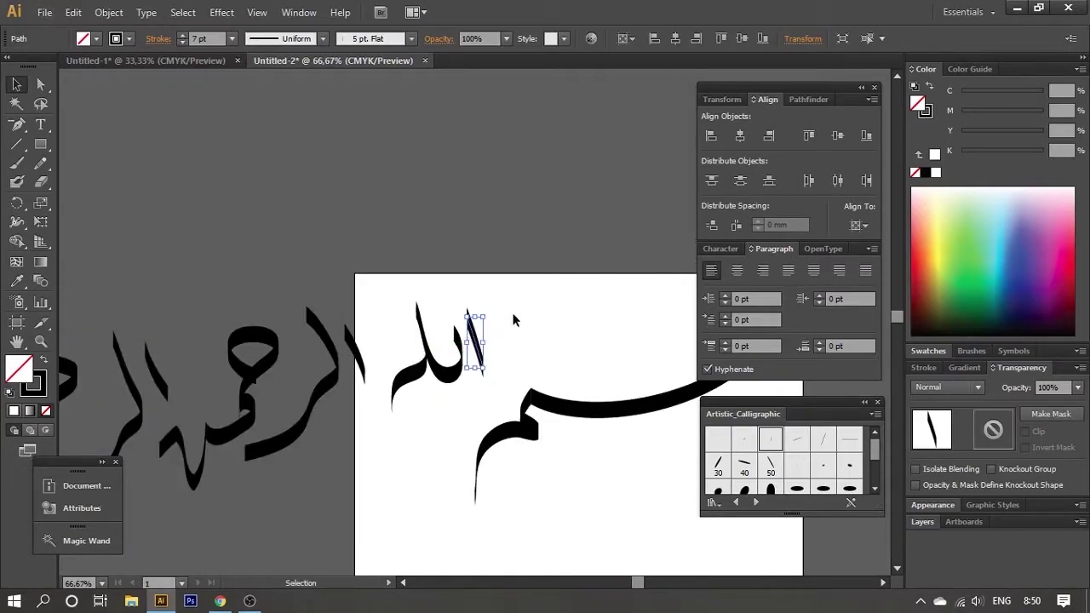
pyautogui.moveTo(442, 358); pyautogui.dragTo(467, 377)
pyautogui.click(558, 329)
pyautogui.scroll(-1, 477, 332)
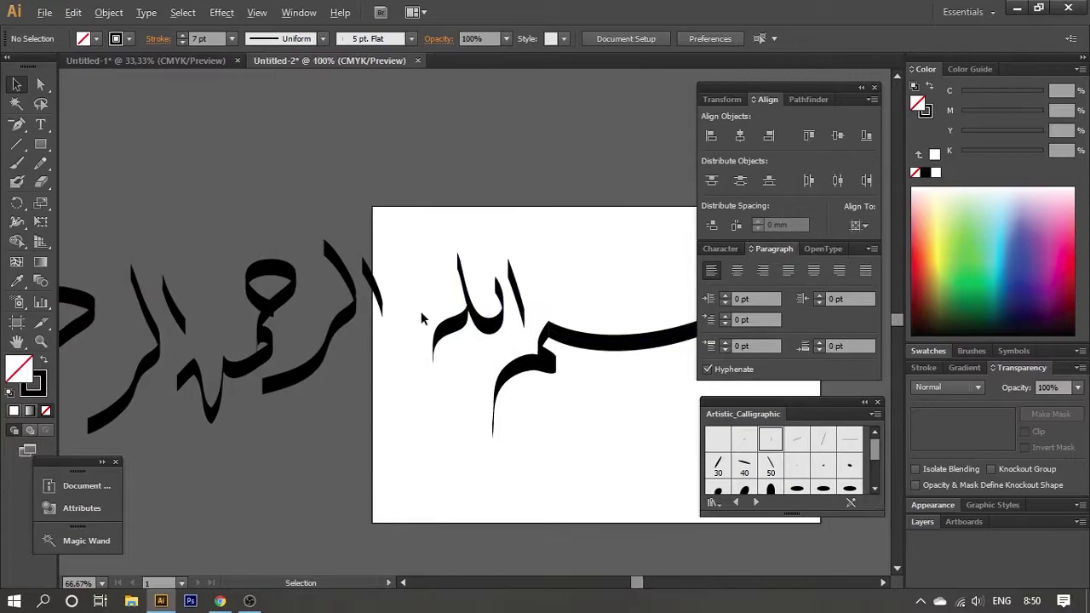
pyautogui.scroll(1, 365, 297)
# Reshape the alif of الرحمن by pulling its bottom end
pyautogui.click(362, 300)
pyautogui.press('a')
pyautogui.click(365, 311)
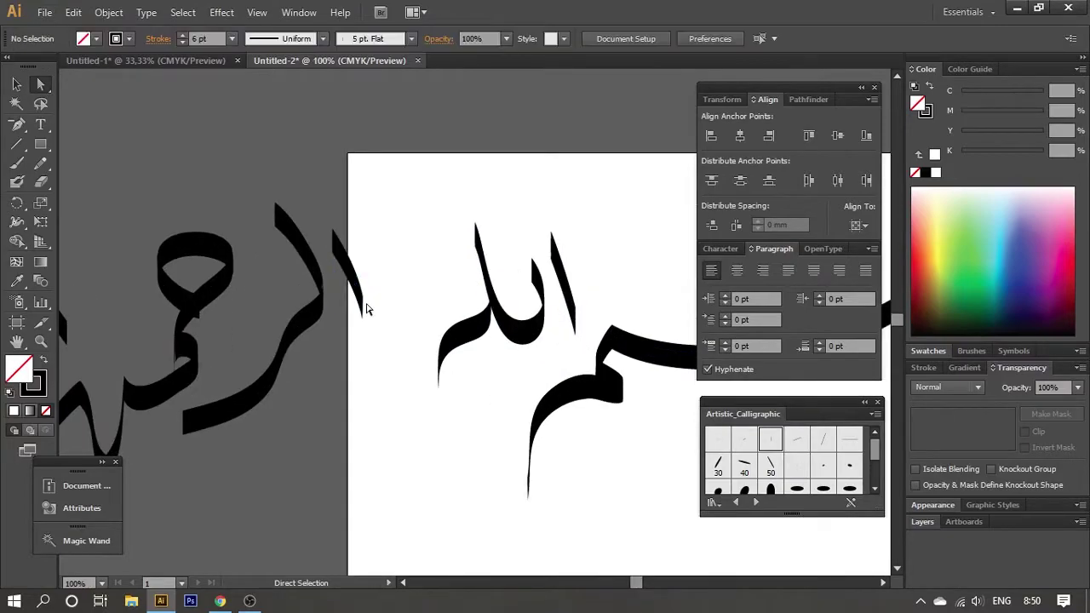
pyautogui.scroll(3, 364, 311)
pyautogui.moveTo(338, 331); pyautogui.dragTo(333, 345)
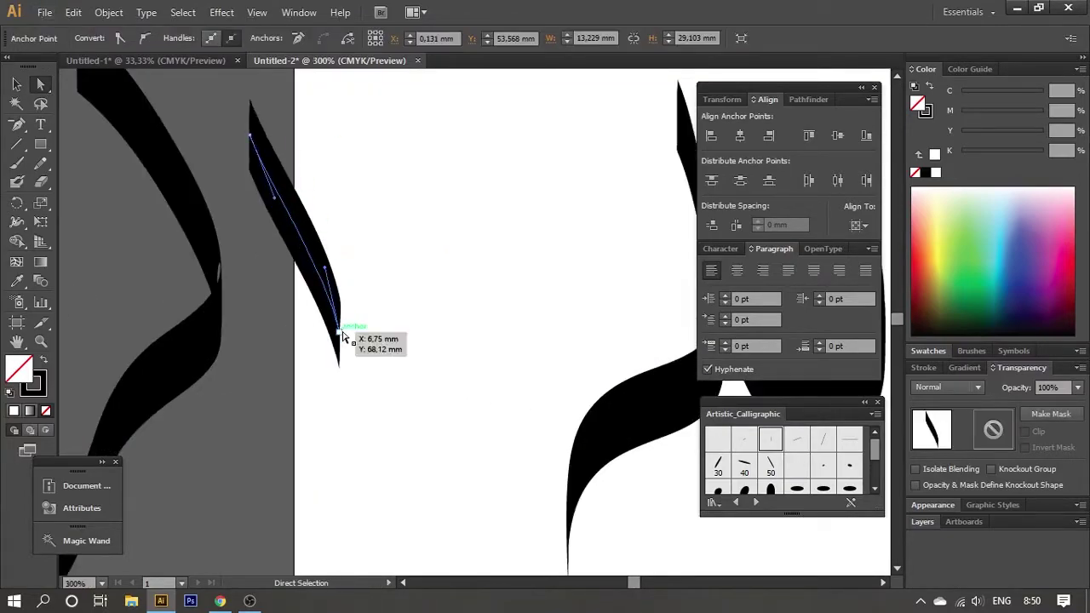
pyautogui.scroll(-3, 405, 305)
pyautogui.click(405, 305)
pyautogui.moveTo(405, 305); pyautogui.dragTo(381, 293)
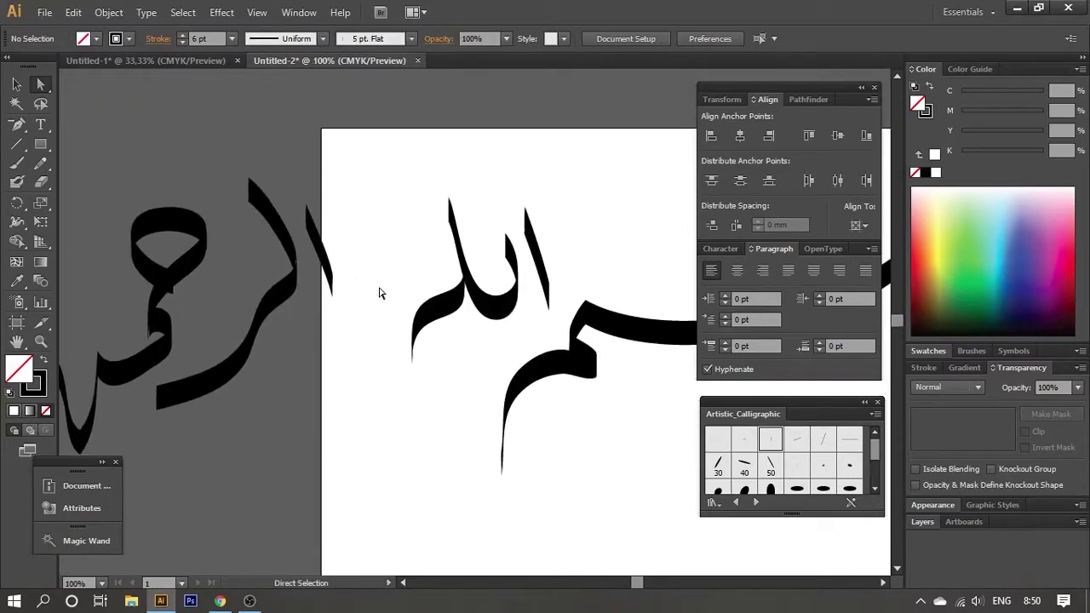
# Select the rā stroke and display its anchor points
pyautogui.click(290, 264)
pyautogui.press('a')
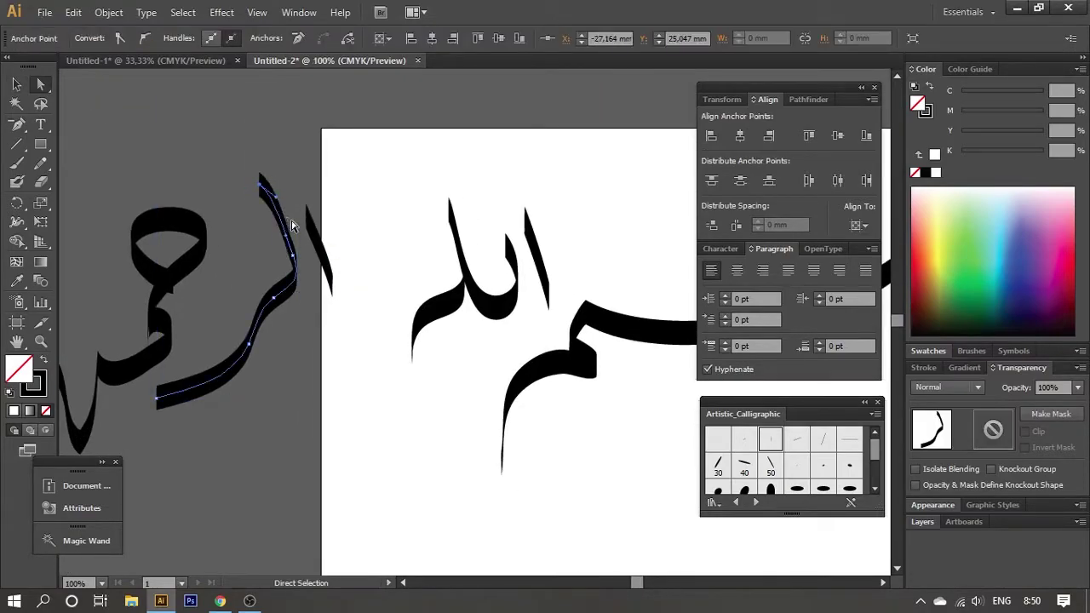
pyautogui.click(309, 182)
pyautogui.click(289, 256)
pyautogui.click(354, 261)
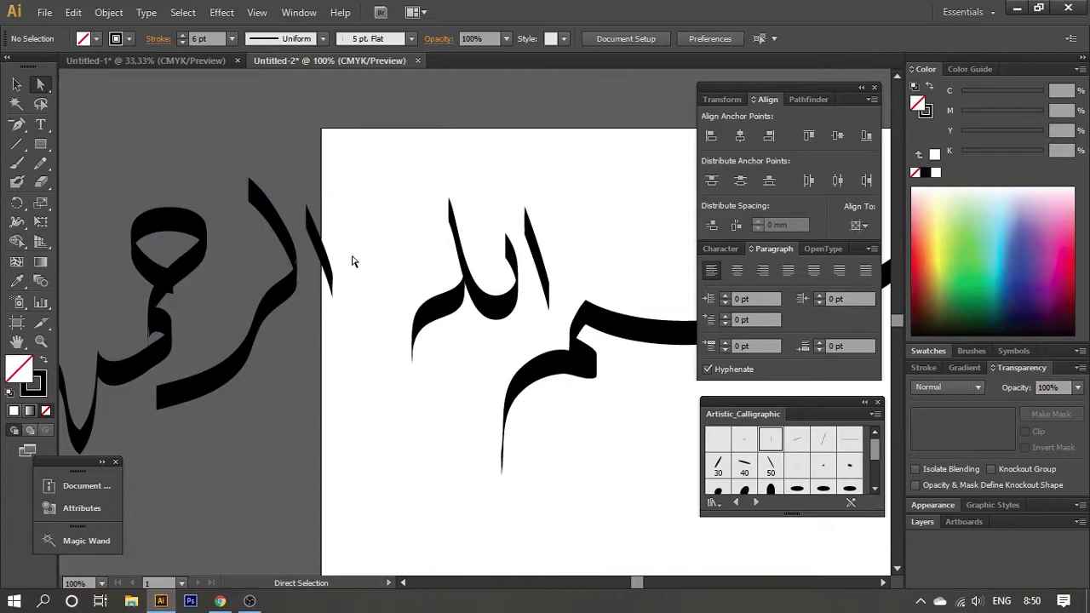
pyautogui.scroll(1, 305, 283)
pyautogui.click(253, 383)
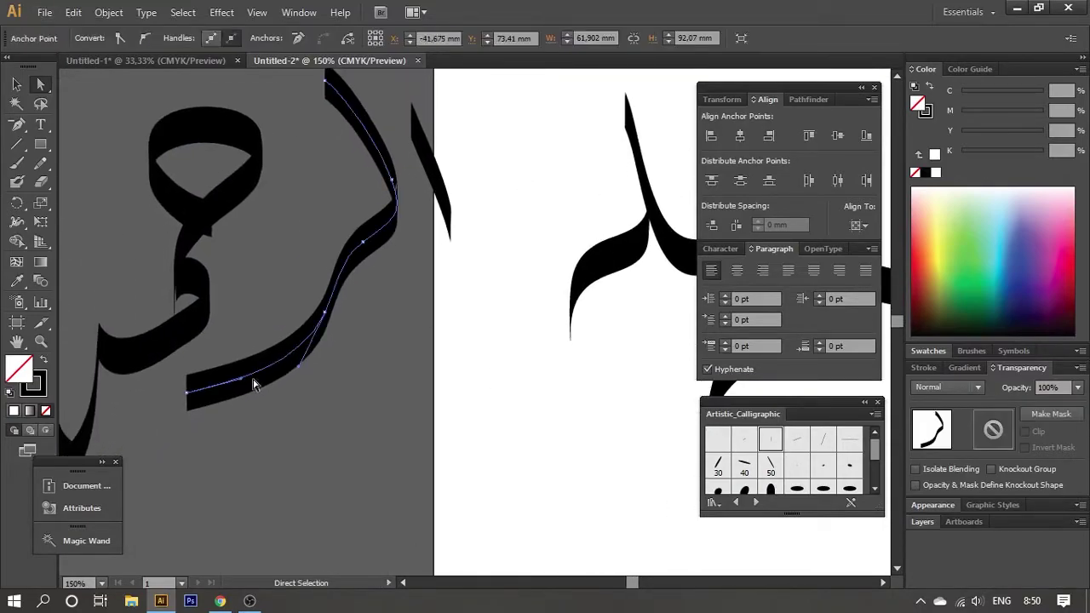
pyautogui.moveTo(336, 318)
pyautogui.mouseDown()
pyautogui.moveTo(433, 365)
pyautogui.moveTo(476, 370)
pyautogui.mouseUp()
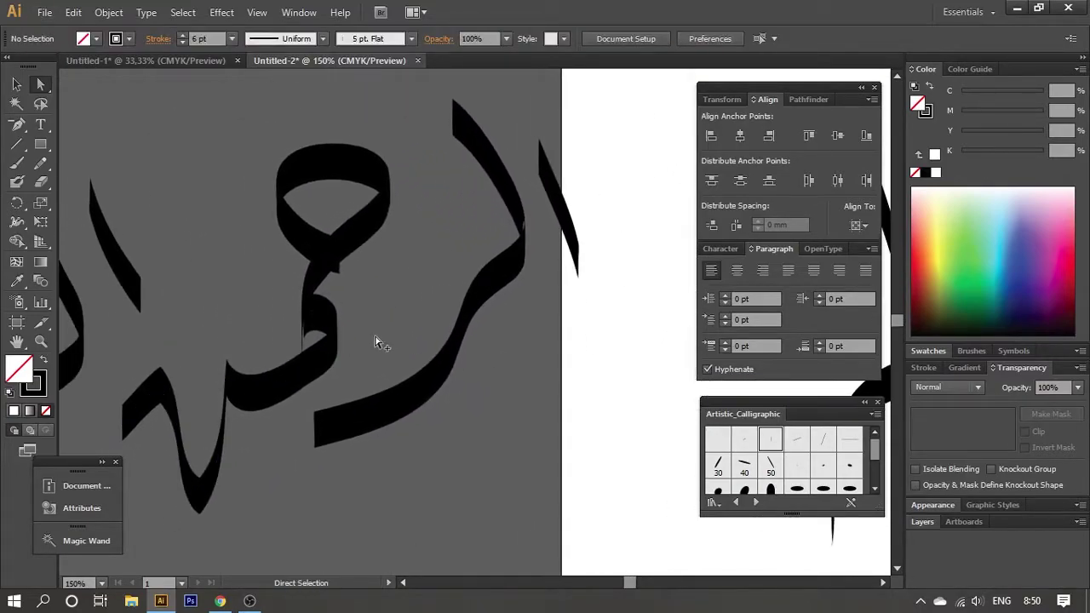
pyautogui.scroll(-1, 377, 341)
# Bend the hā stroke by nudging its anchors and reshaping its upper curve
pyautogui.keyDown('alt'); pyautogui.click(308, 408); pyautogui.keyUp('alt')
pyautogui.scroll(1, 308, 408)
pyautogui.moveTo(293, 426); pyautogui.dragTo(298, 426)
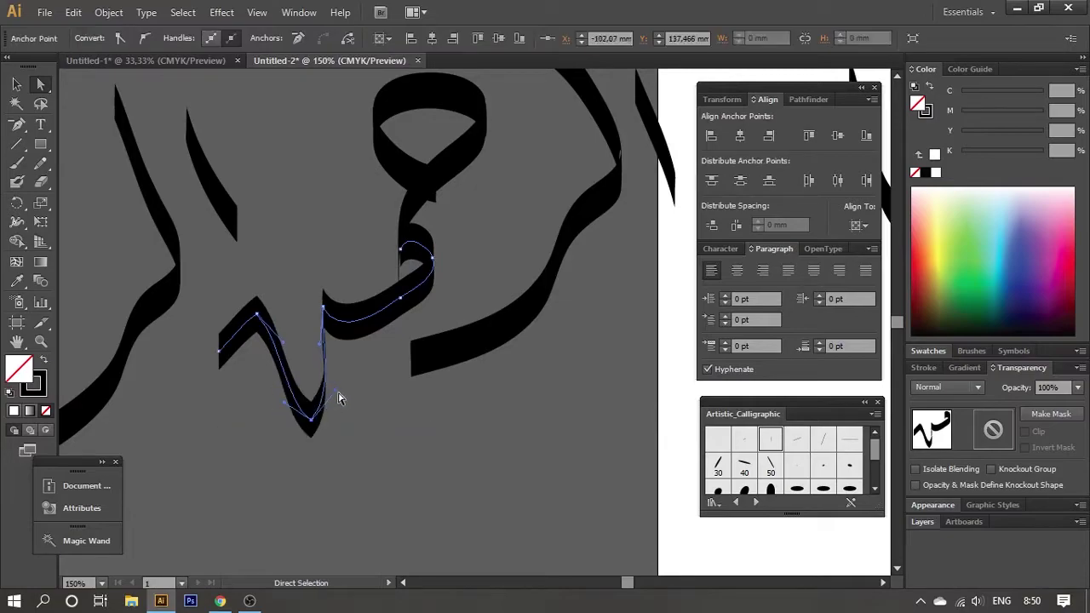
pyautogui.moveTo(321, 349); pyautogui.dragTo(339, 343)
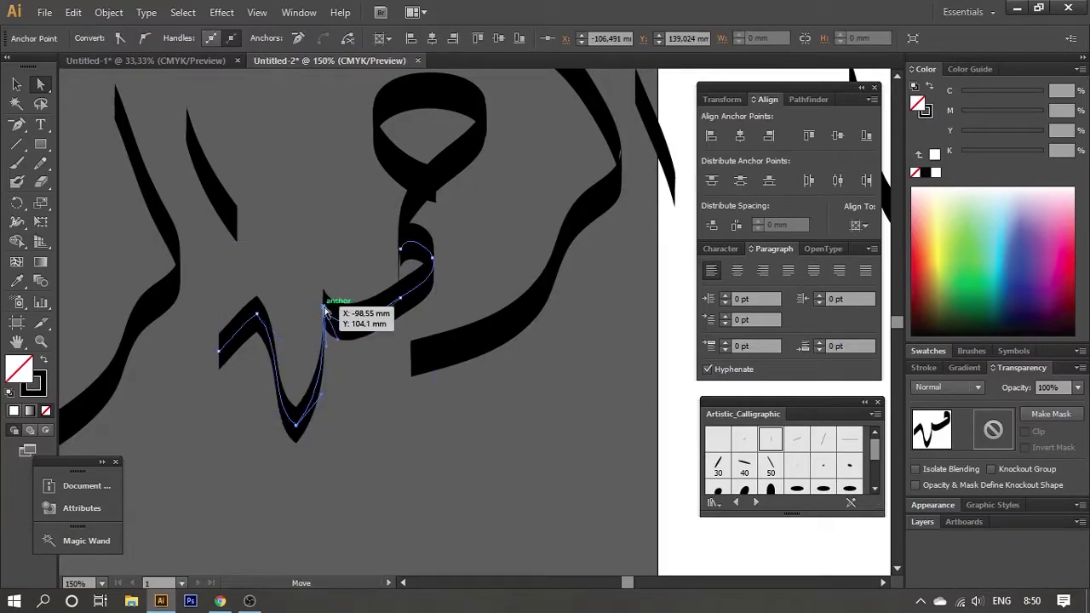
pyautogui.moveTo(399, 317); pyautogui.dragTo(402, 300)
pyautogui.press('p')
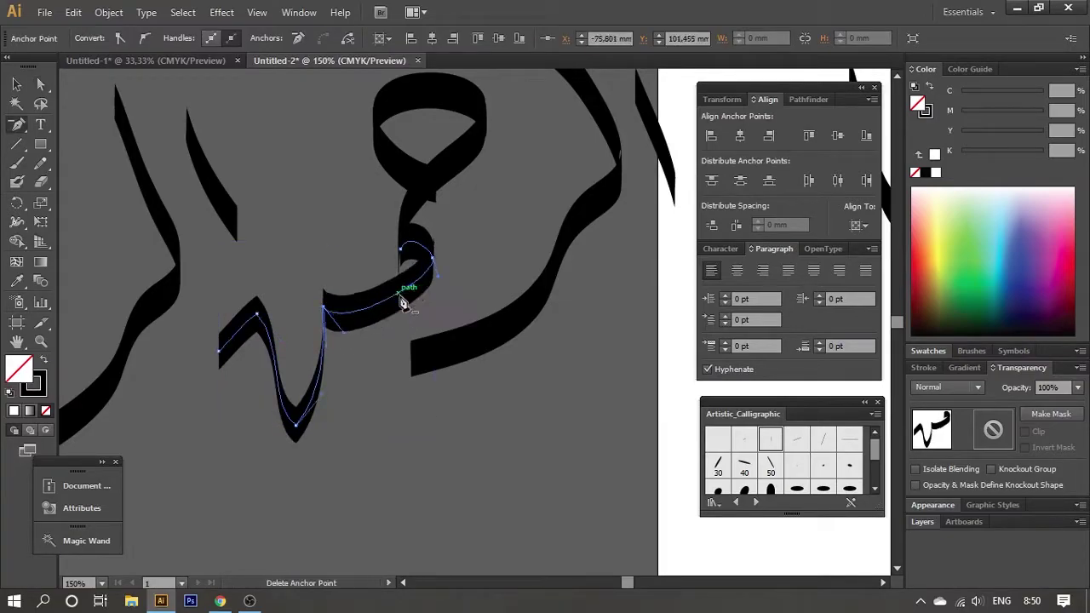
pyautogui.click(445, 283)
pyautogui.scroll(1, 438, 272)
# Raise the whole hā stroke slightly
pyautogui.press('v')
pyautogui.click(422, 284)
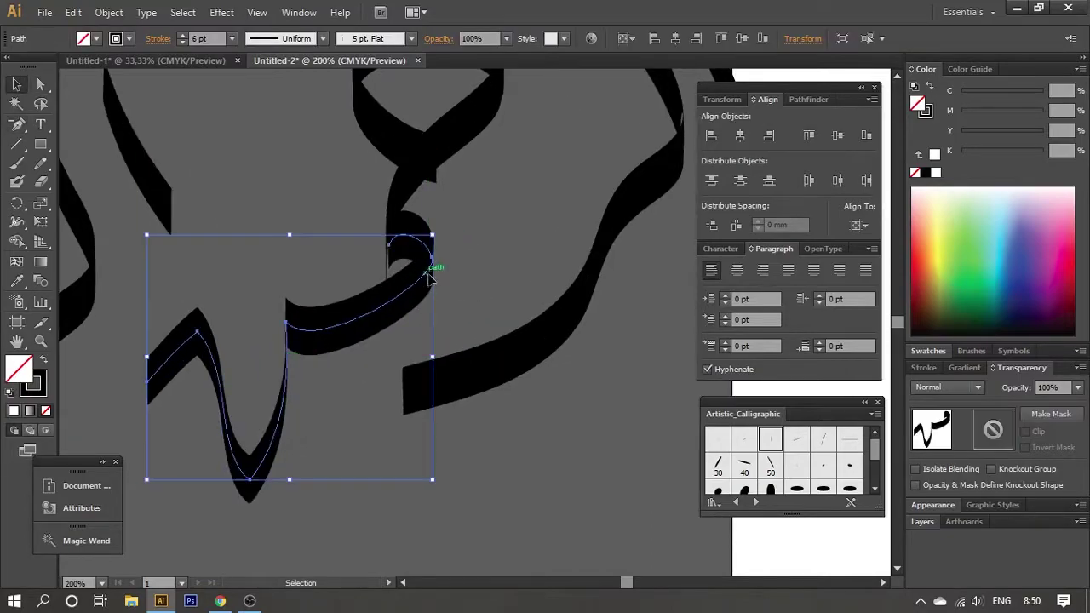
pyautogui.moveTo(417, 285); pyautogui.dragTo(417, 267)
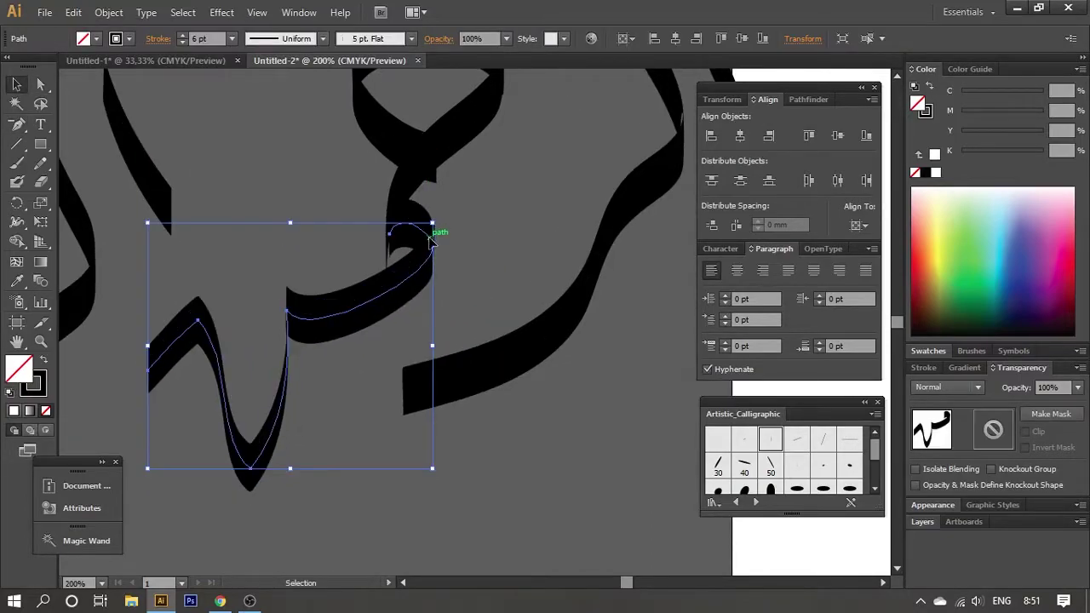
pyautogui.scroll(2, 426, 240)
pyautogui.click(518, 267)
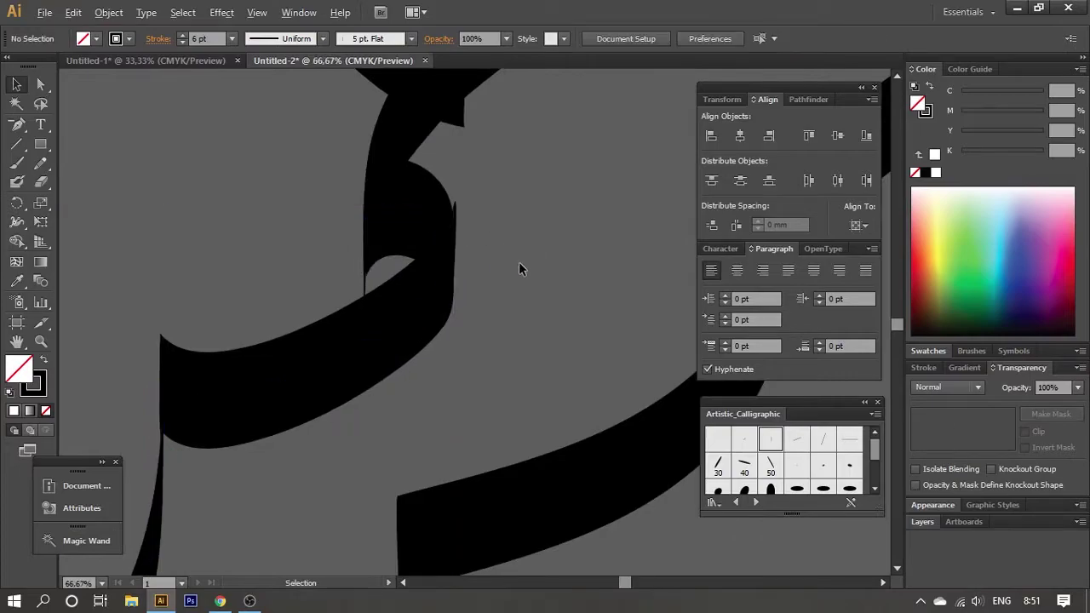
pyautogui.scroll(-5, 519, 268)
pyautogui.scroll(2, 474, 304)
# Move the hā's peak and convert its top and bottom anchors to smooth, rounded curves
pyautogui.press('a')
pyautogui.click(379, 241)
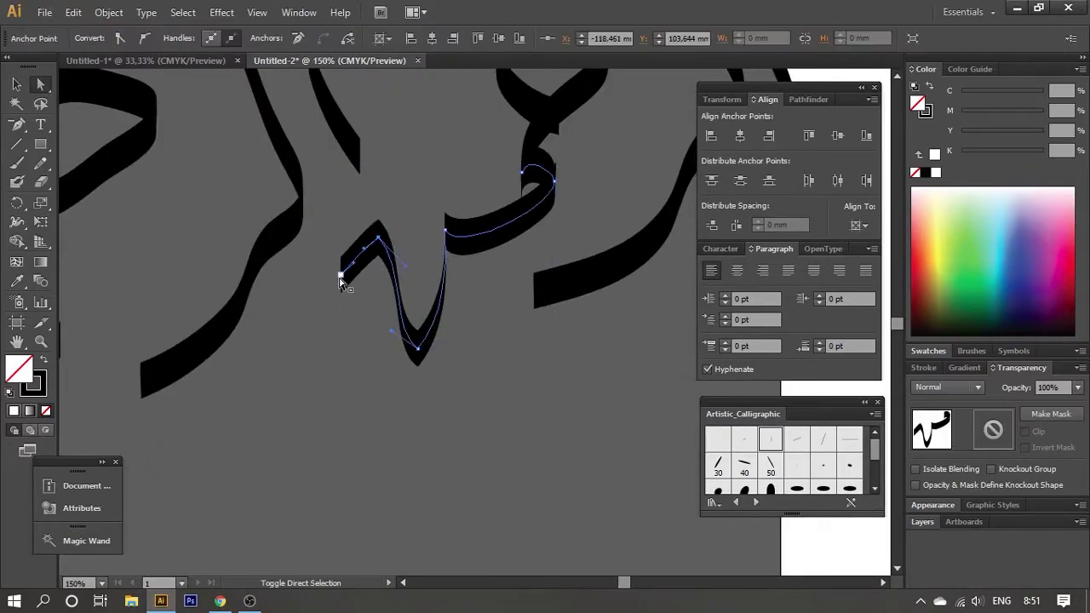
pyautogui.moveTo(379, 241); pyautogui.dragTo(359, 255)
pyautogui.click(418, 348)
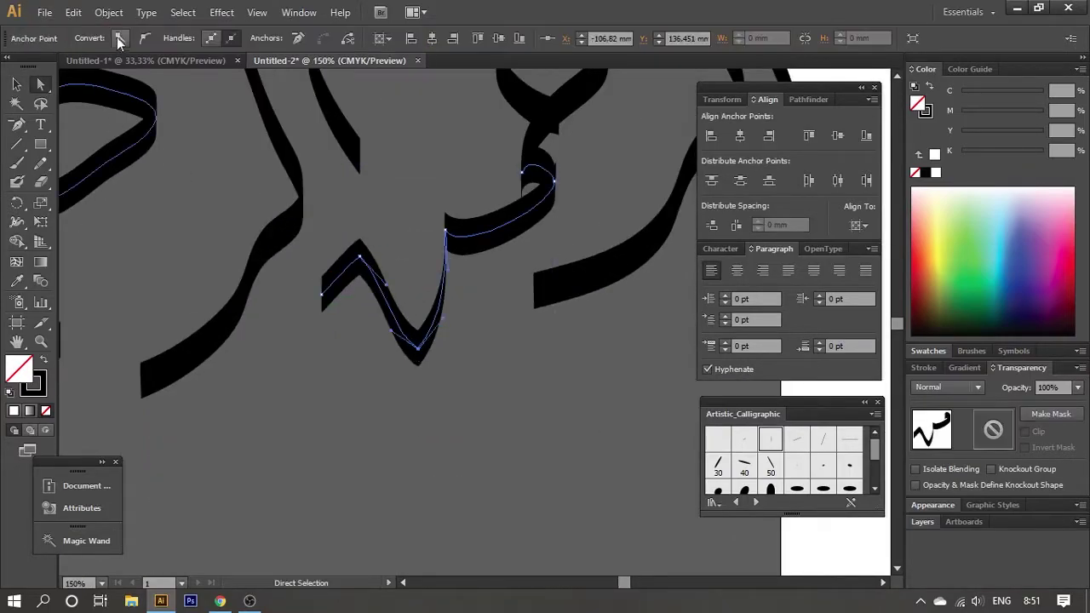
pyautogui.click(145, 37)
pyautogui.moveTo(455, 344); pyautogui.dragTo(400, 375)
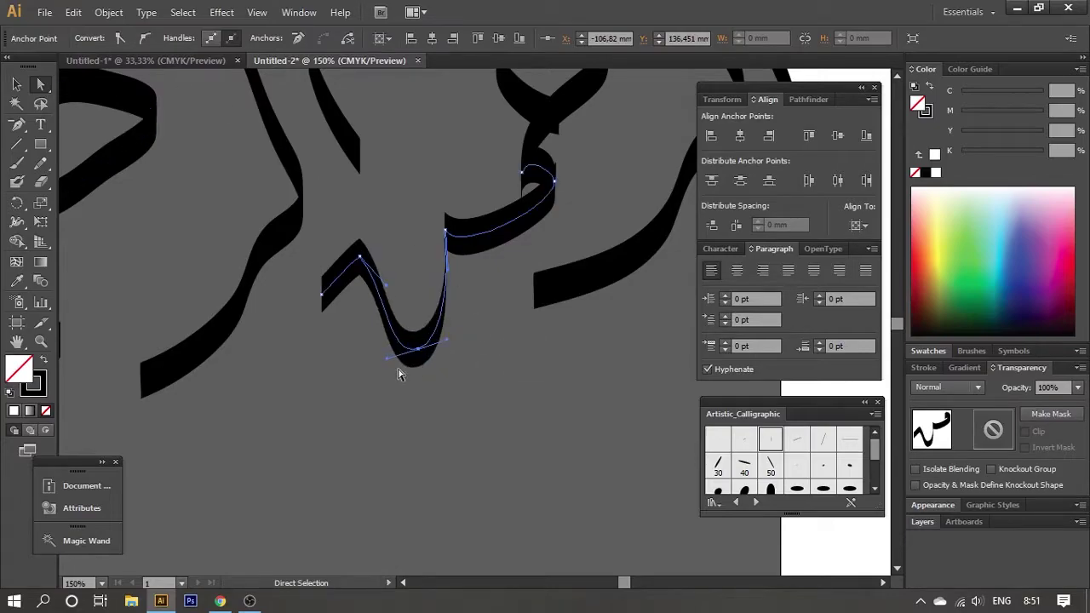
pyautogui.click(357, 258)
pyautogui.click(145, 37)
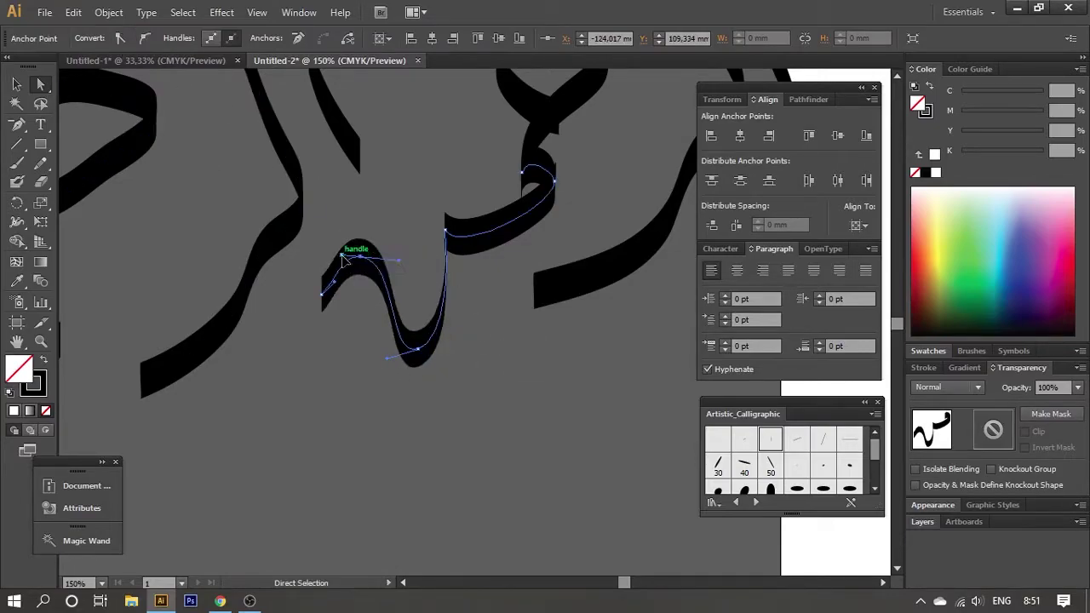
pyautogui.moveTo(389, 238); pyautogui.dragTo(331, 303)
pyautogui.click(324, 295)
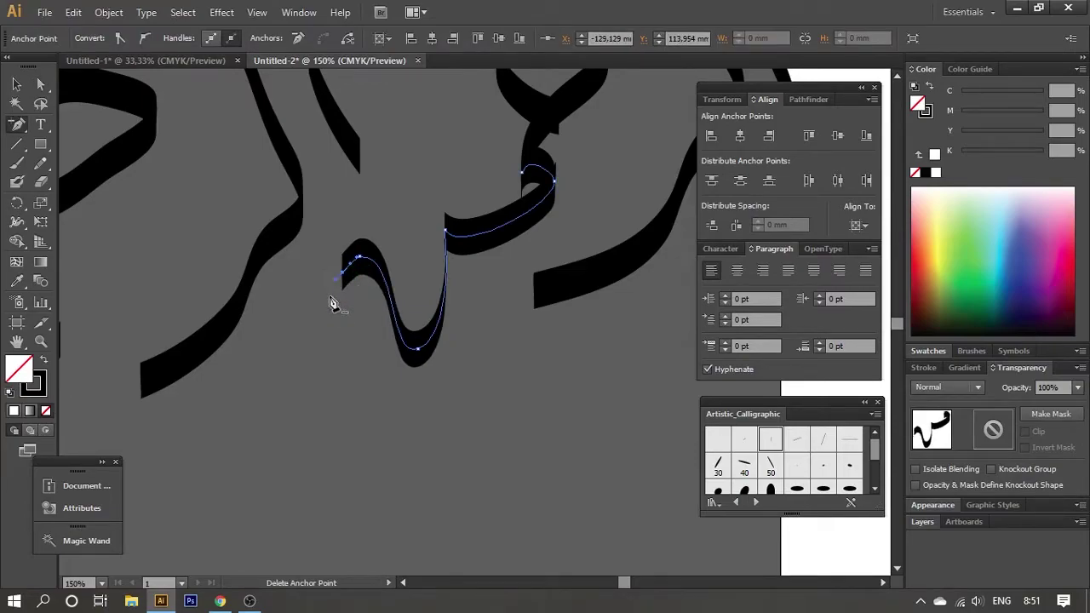
pyautogui.hotkey('ctrl', '-')
# Delete one surplus anchor from the rā stroke of الرحيم with the Delete Anchor Point tool
pyautogui.press('v')
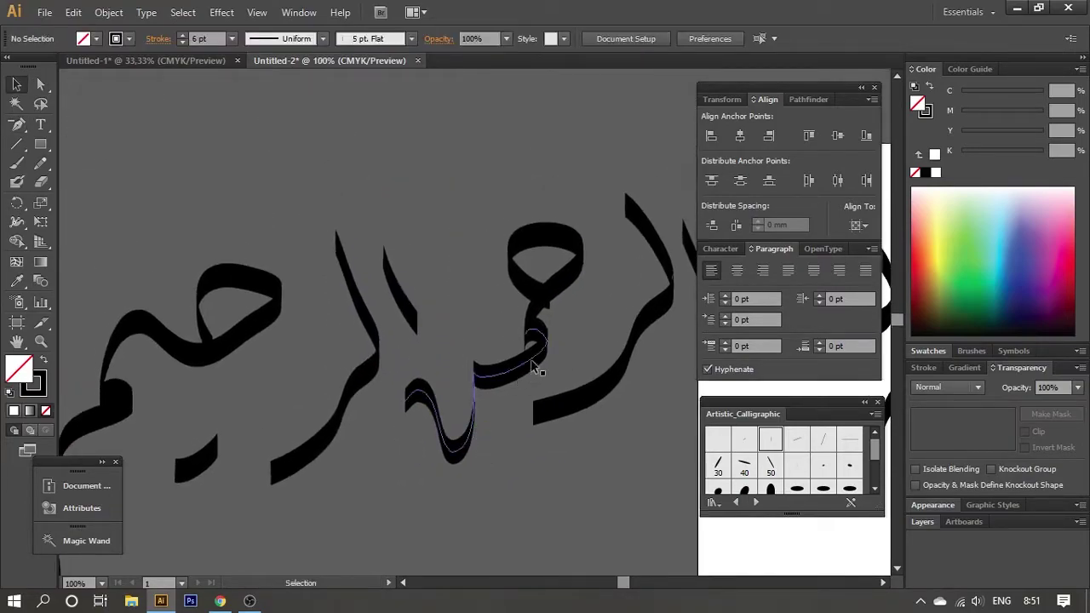
pyautogui.press('a')
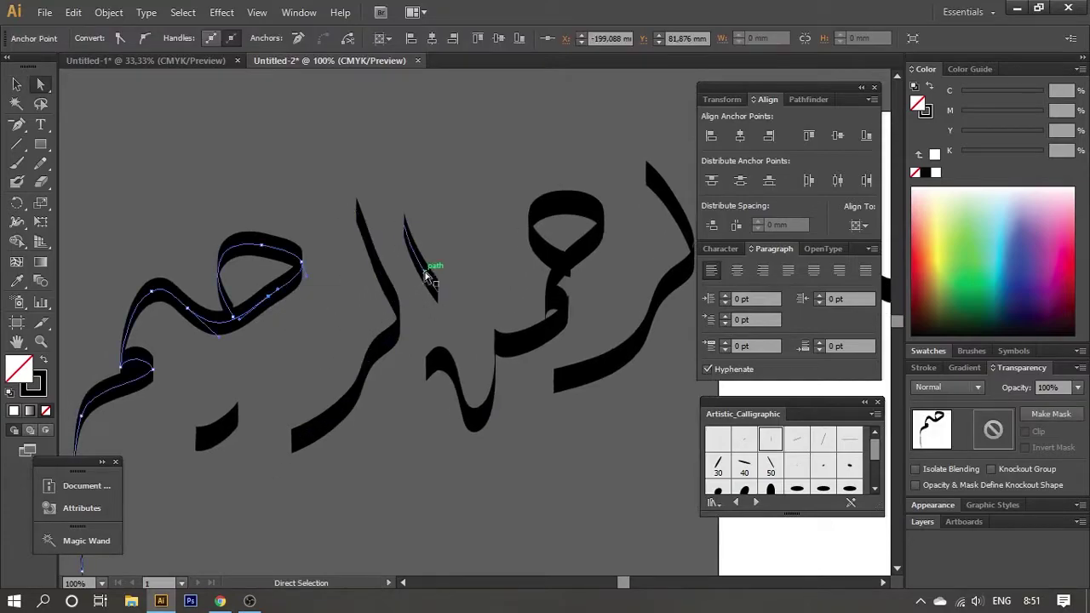
pyautogui.click(425, 274)
pyautogui.hotkey('ctrl', '+')
pyautogui.hotkey('ctrl', '+')
pyautogui.hotkey('ctrl', '+')
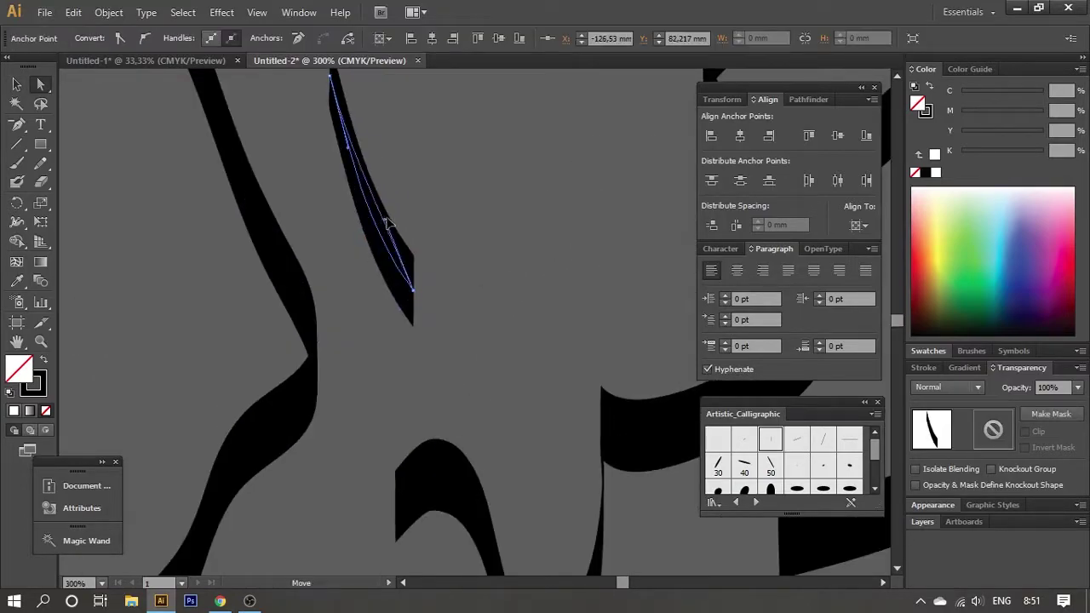
pyautogui.click(331, 286)
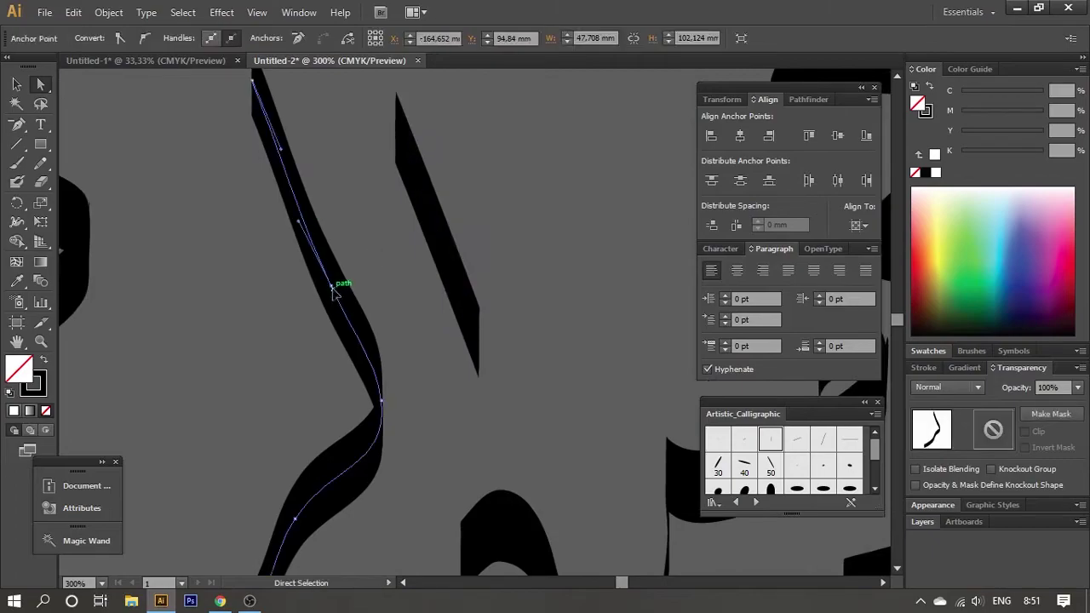
pyautogui.hotkey('ctrl', '-')
pyautogui.hotkey('ctrl', '-')
pyautogui.press('-')
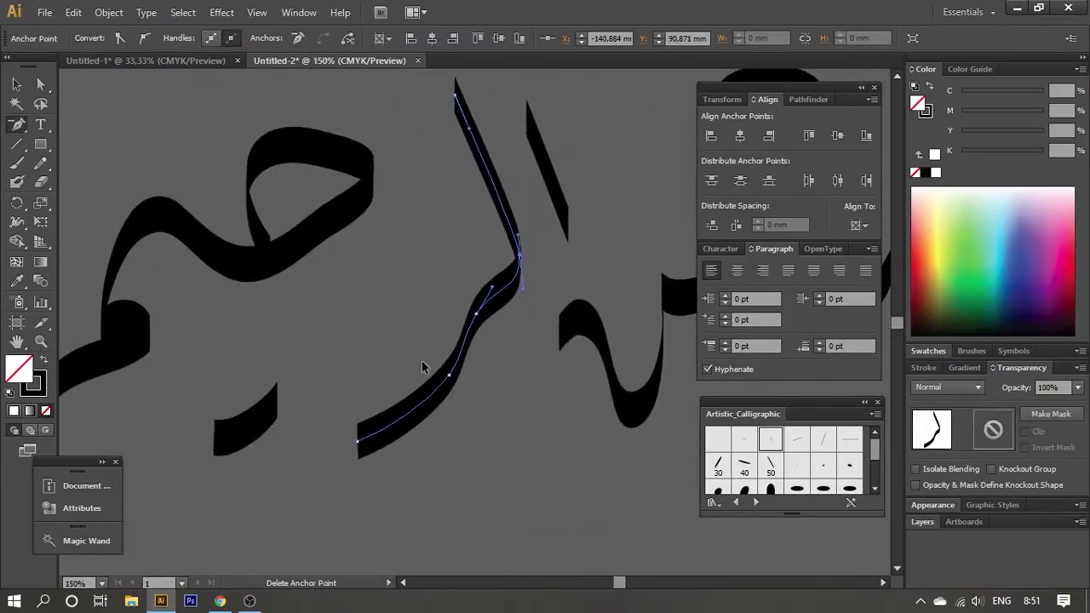
pyautogui.click(324, 230)
pyautogui.press('v')
pyautogui.click(326, 296)
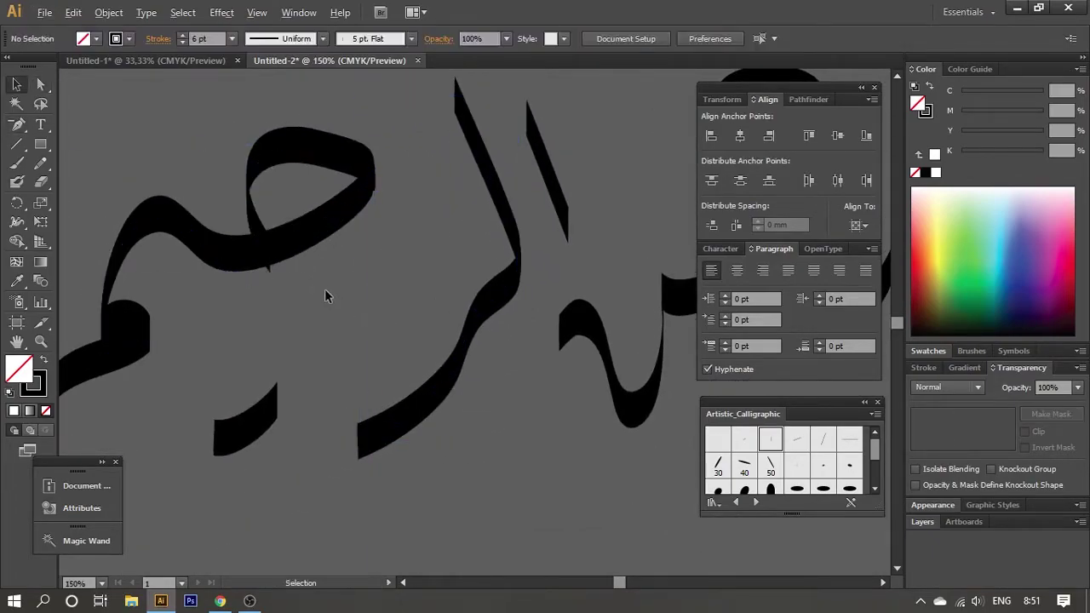
pyautogui.scroll(-5, 326, 296)
# Nudge the word الرحمن slightly right toward الله
pyautogui.scroll(4, 258, 397)
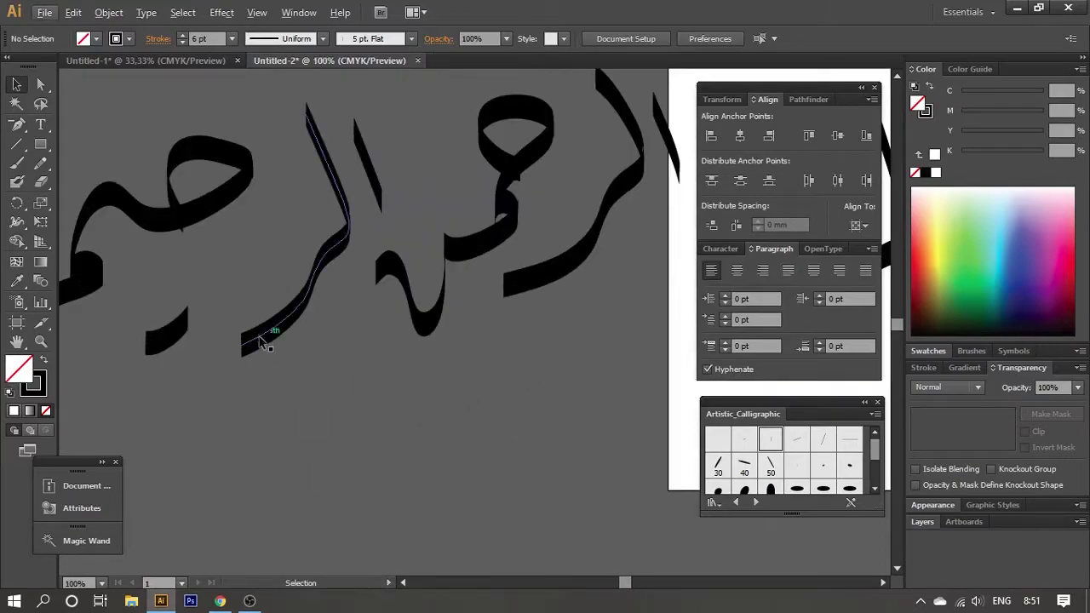
pyautogui.scroll(2, 260, 341)
pyautogui.scroll(-4, 272, 328)
pyautogui.scroll(-1, 303, 348)
pyautogui.scroll(3, 241, 264)
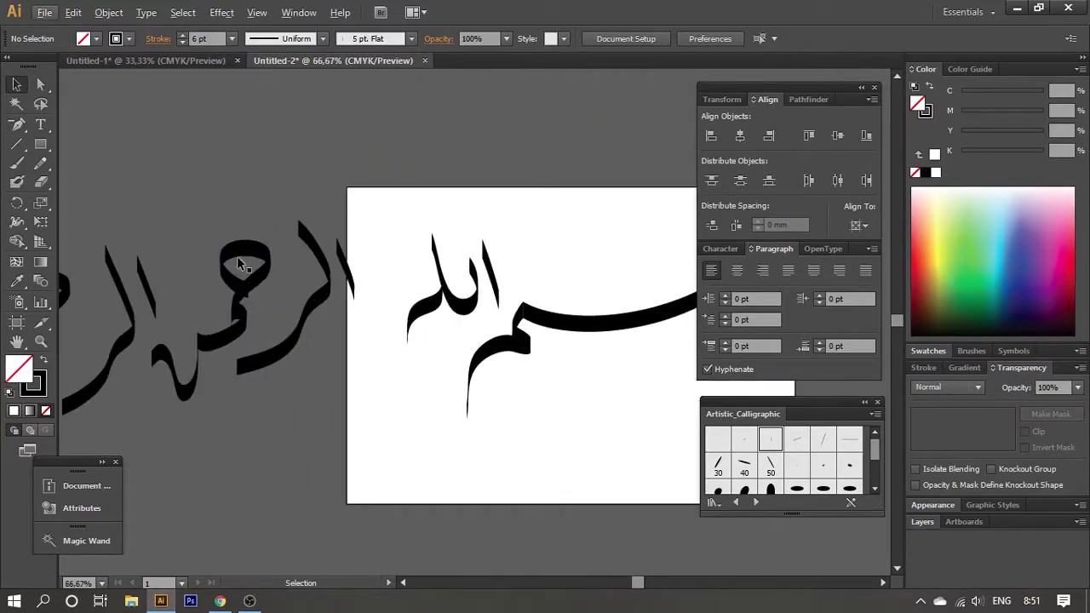
pyautogui.click(230, 283)
pyautogui.moveTo(336, 289); pyautogui.dragTo(367, 285)
pyautogui.click(359, 360)
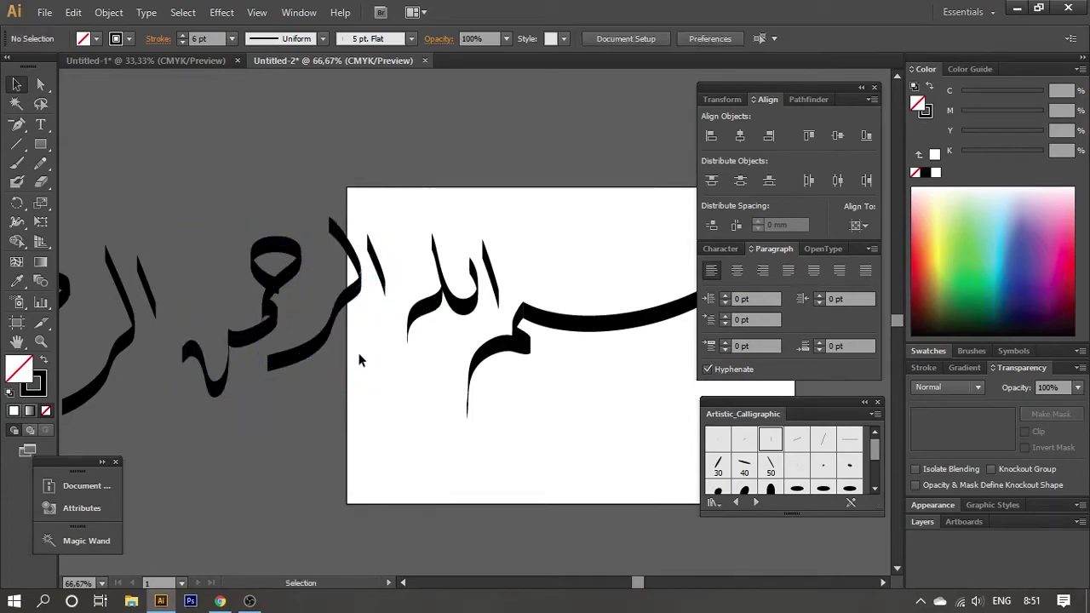
# Reshape the middle word's long curved stroke by dragging its top and lower anchors
pyautogui.click(375, 318)
pyautogui.moveTo(404, 367); pyautogui.dragTo(441, 403)
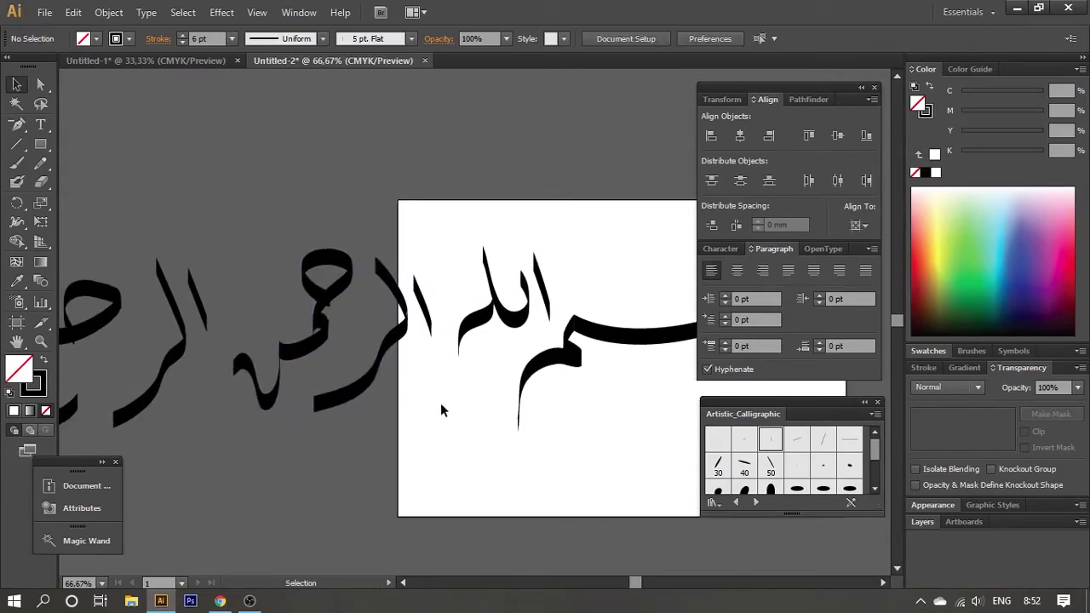
pyautogui.scroll(-1, 458, 389)
pyautogui.press('a')
pyautogui.scroll(1, 358, 204)
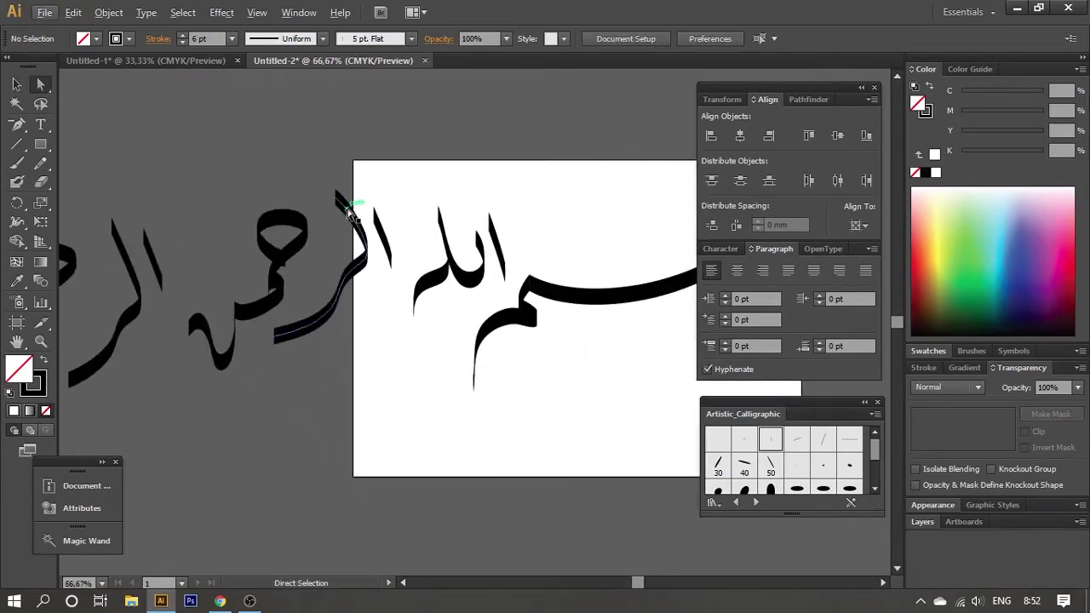
pyautogui.scroll(5, 258, 133)
pyautogui.moveTo(258, 134)
pyautogui.mouseDown()
pyautogui.moveTo(260, 119)
pyautogui.moveTo(286, 112)
pyautogui.mouseUp()
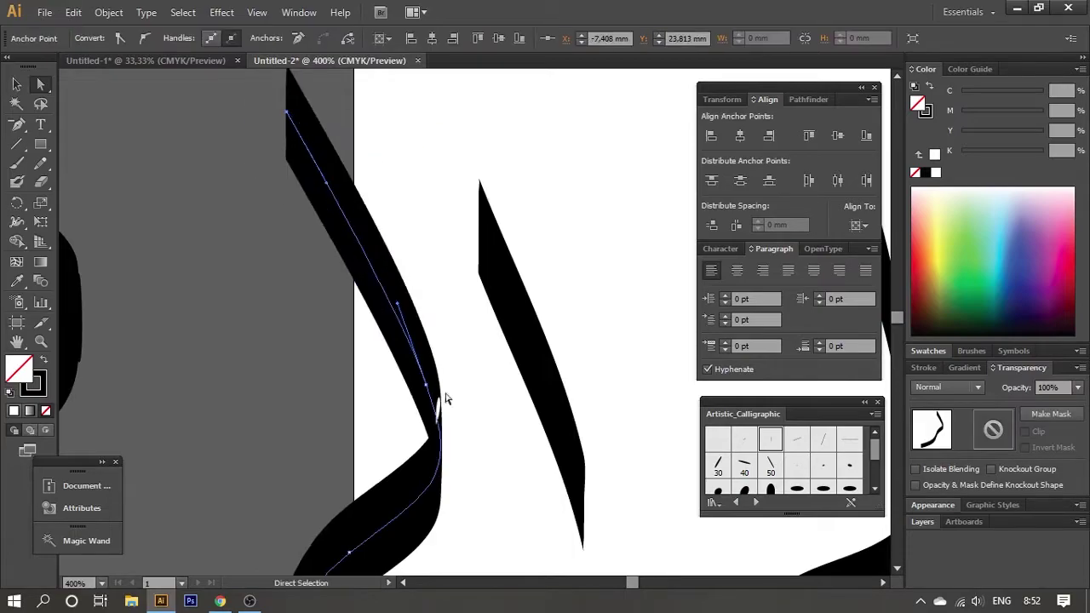
pyautogui.click(441, 458)
pyautogui.scroll(-1, 451, 430)
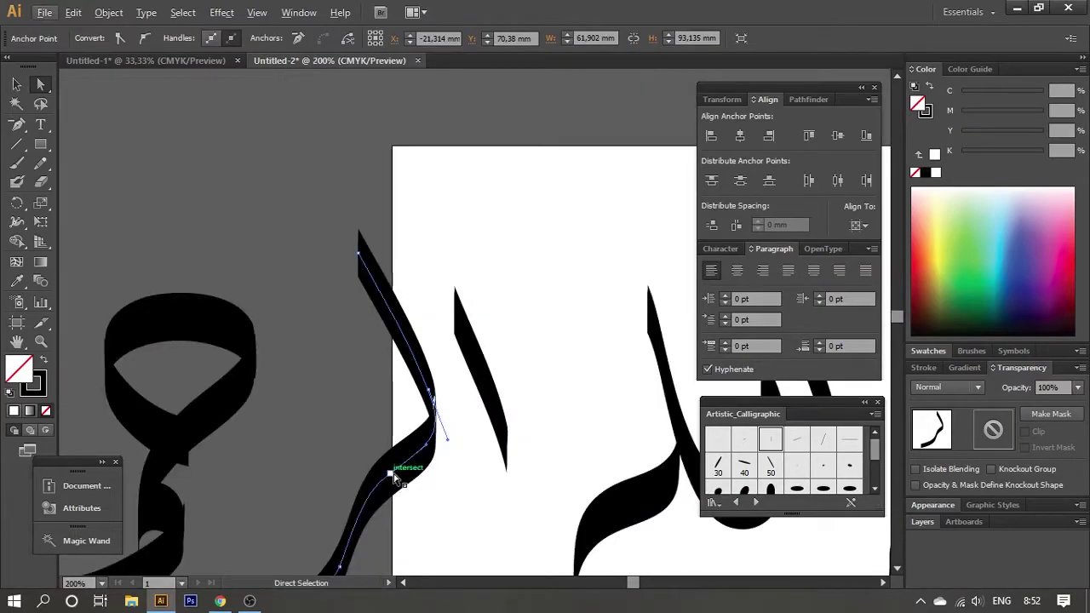
pyautogui.moveTo(394, 477); pyautogui.dragTo(389, 453)
pyautogui.scroll(-2, 425, 443)
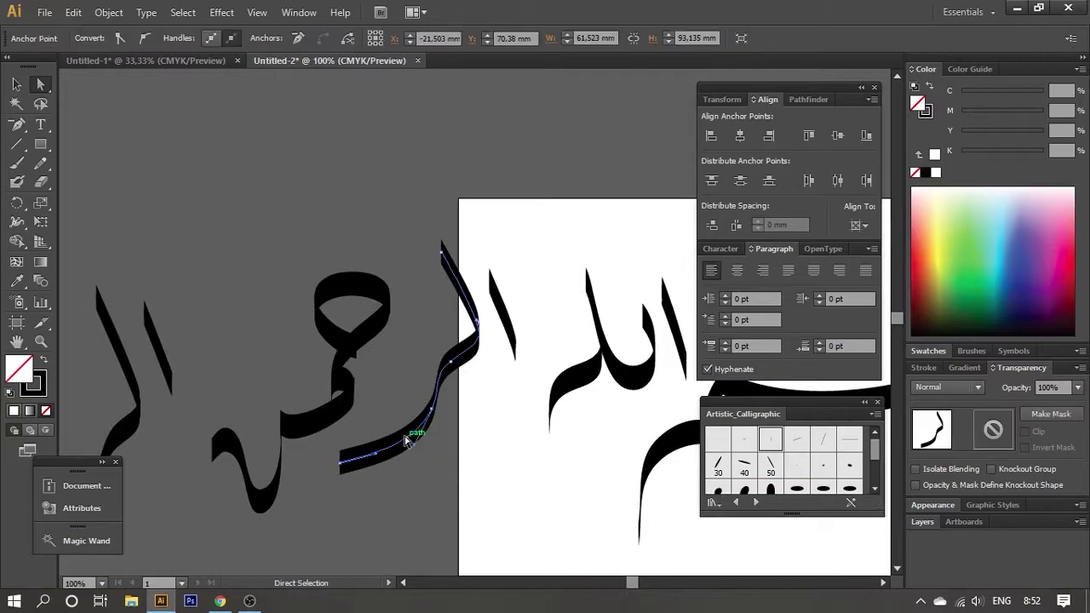
pyautogui.scroll(1, 406, 439)
# Remove the lower-left tail of the curved stroke and deselect it
pyautogui.click(407, 439)
pyautogui.press('+')
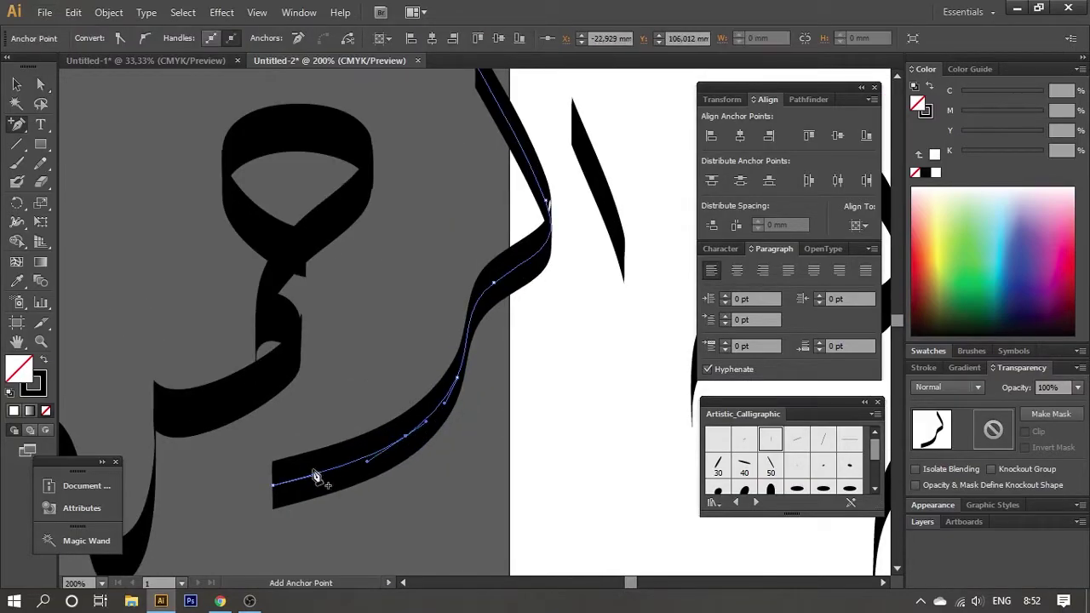
pyautogui.hotkey('ctrl', 'z')
pyautogui.press('v')
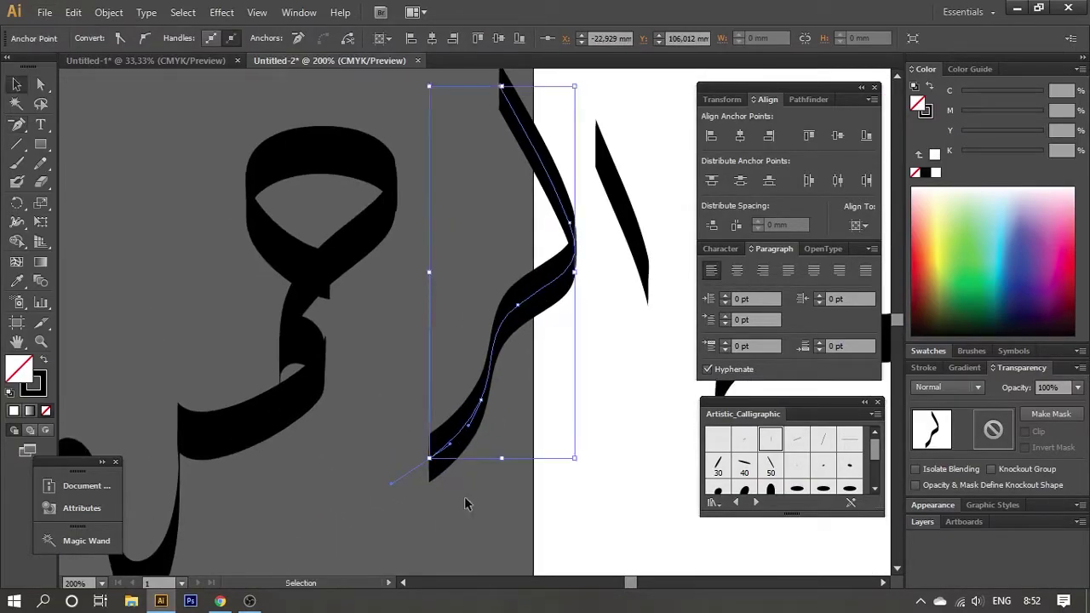
pyautogui.click(410, 470)
pyautogui.scroll(1, 409, 470)
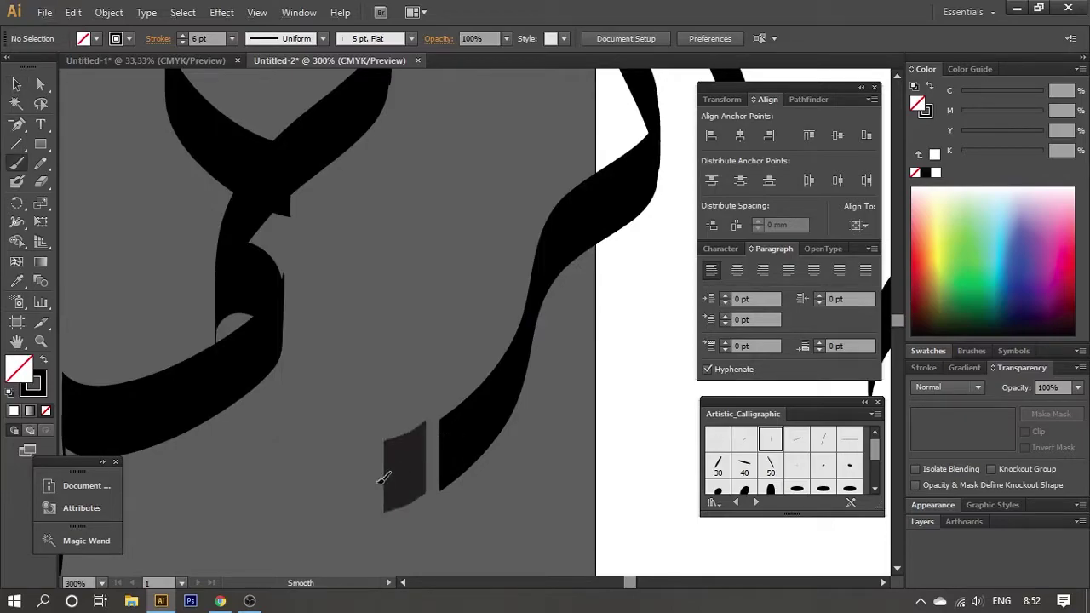
# Paint a short calligraphic stroke off the curve's lower end and expand it into a filled shape
pyautogui.moveTo(431, 457); pyautogui.dragTo(260, 489)
pyautogui.scroll(-1, 471, 487)
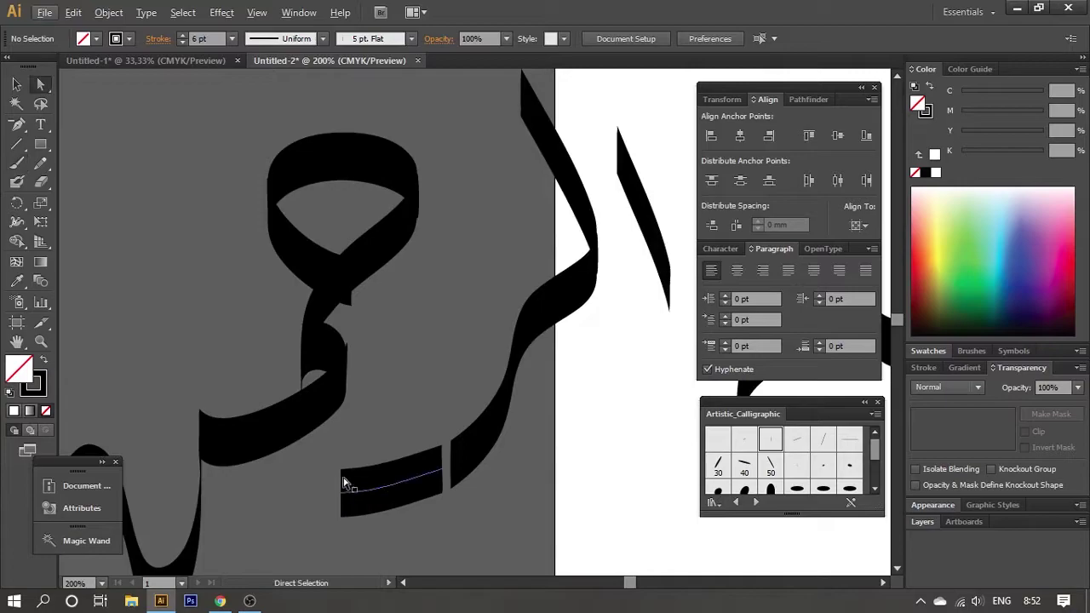
pyautogui.click(390, 485)
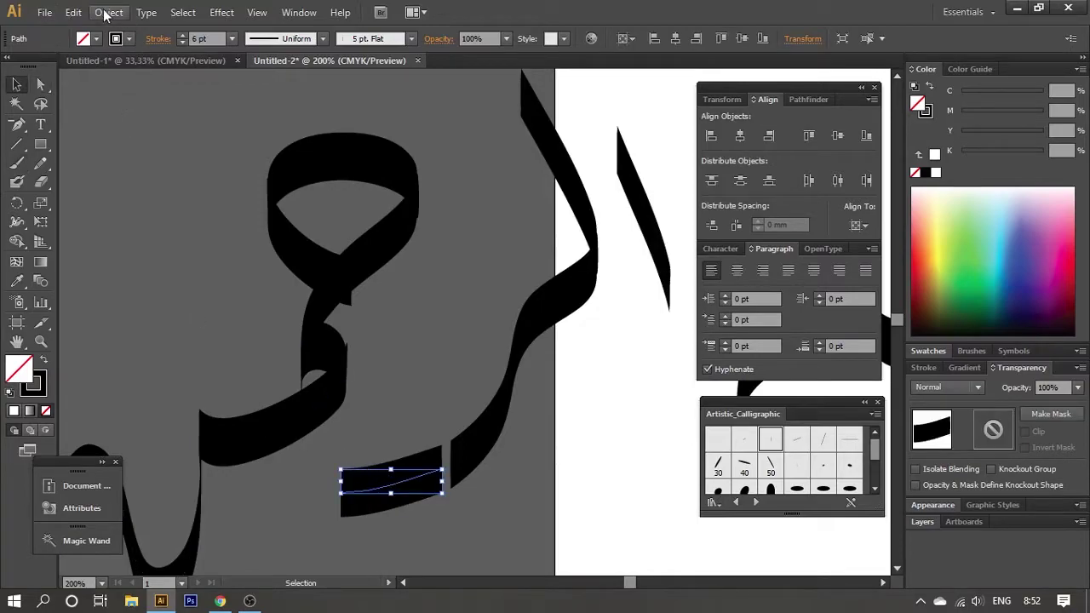
pyautogui.click(108, 12)
pyautogui.click(145, 195)
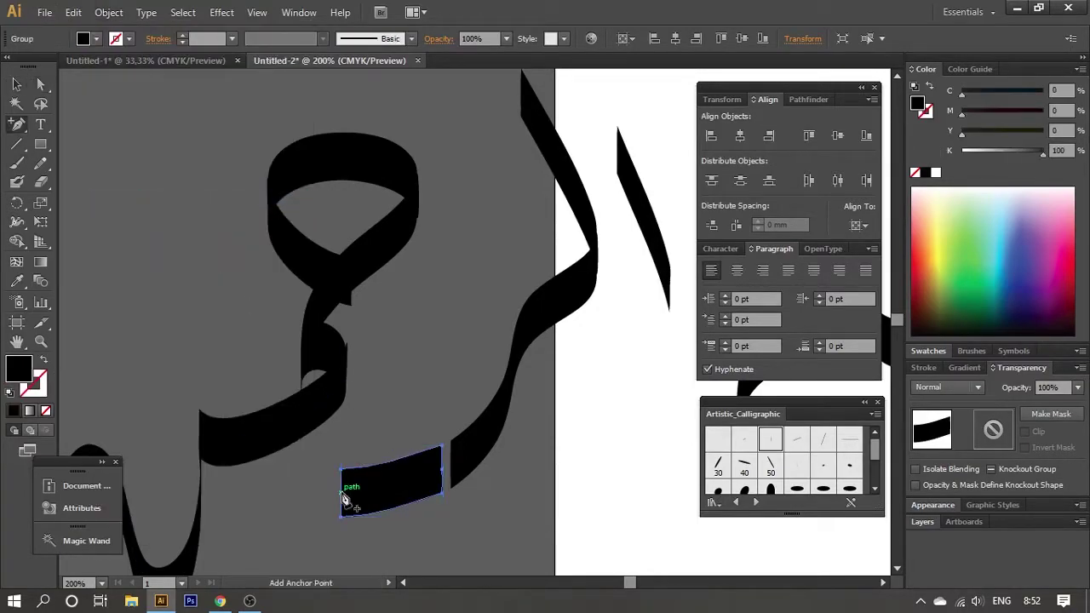
# Taper the shape into a wedge by deleting its lower-left corner and curving its top edge
pyautogui.click(342, 497)
pyautogui.click(343, 518)
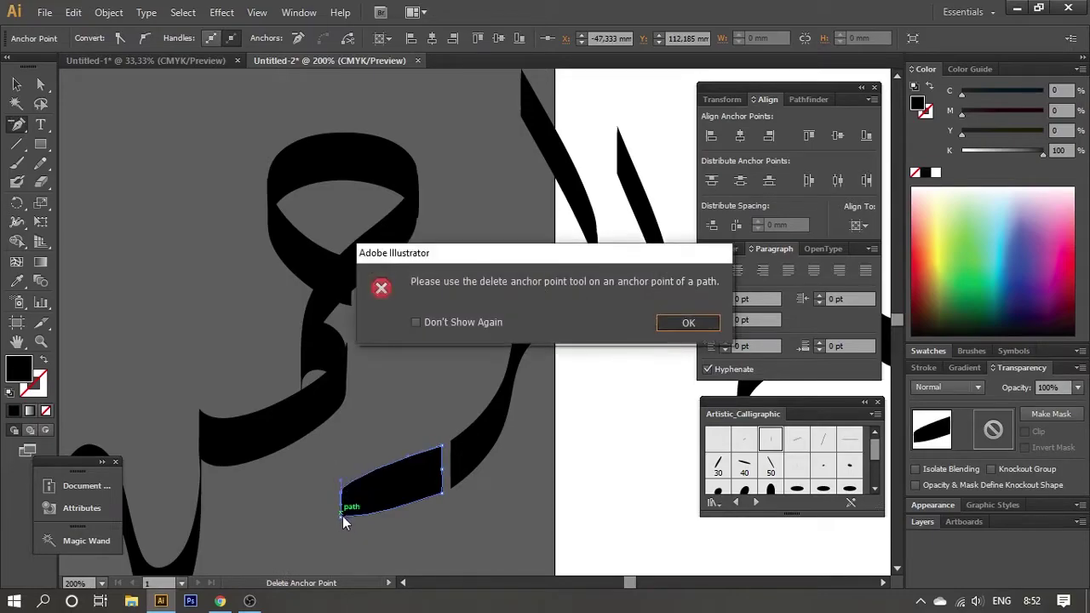
pyautogui.press('Return')
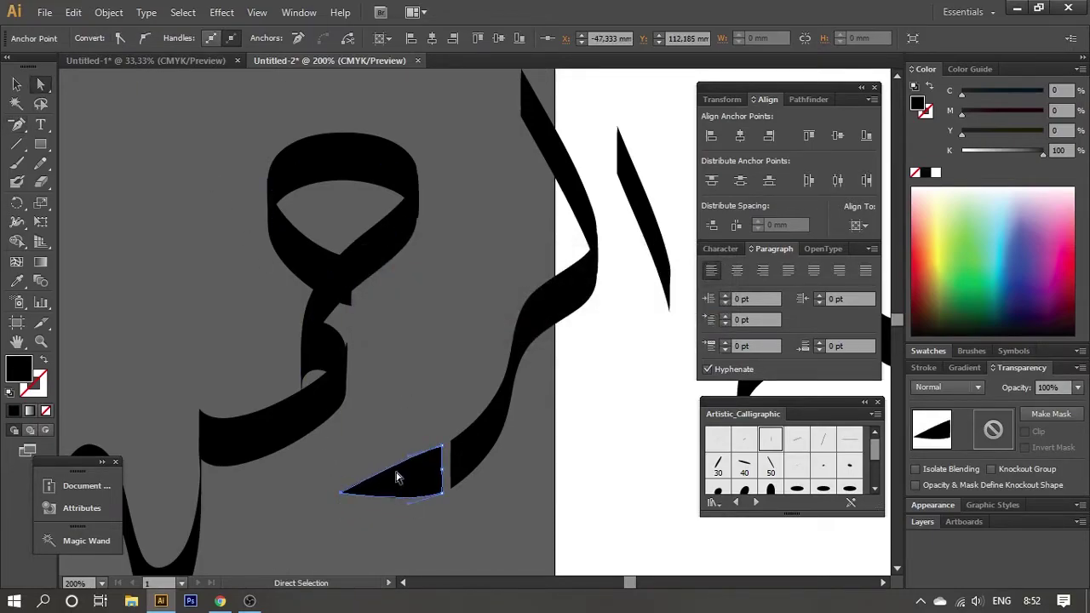
pyautogui.scroll(2, 364, 493)
pyautogui.moveTo(318, 487); pyautogui.dragTo(297, 464)
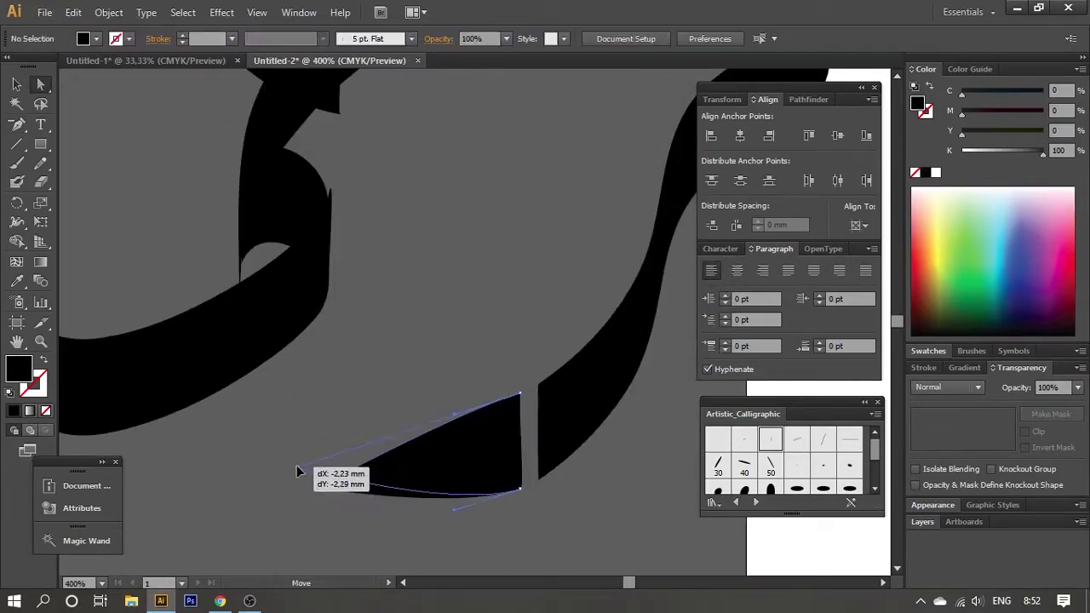
pyautogui.keyDown('ctrl'); pyautogui.click(463, 437); pyautogui.keyUp('ctrl')
pyautogui.moveTo(457, 424); pyautogui.dragTo(460, 435)
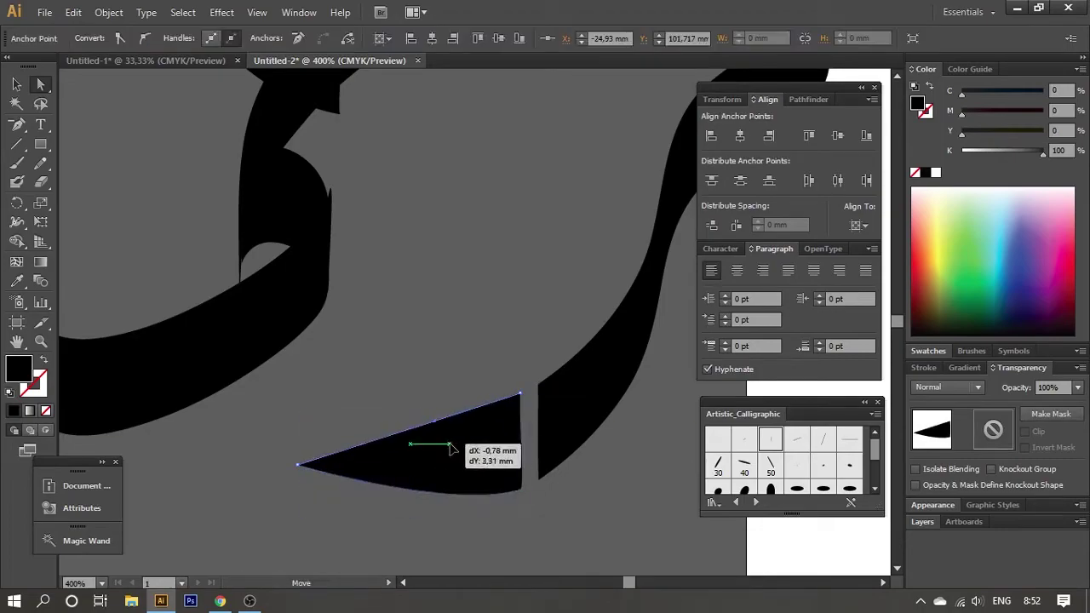
# Move the wedge into place at the end of the rā stroke
pyautogui.click(528, 510)
pyautogui.scroll(-3, 536, 532)
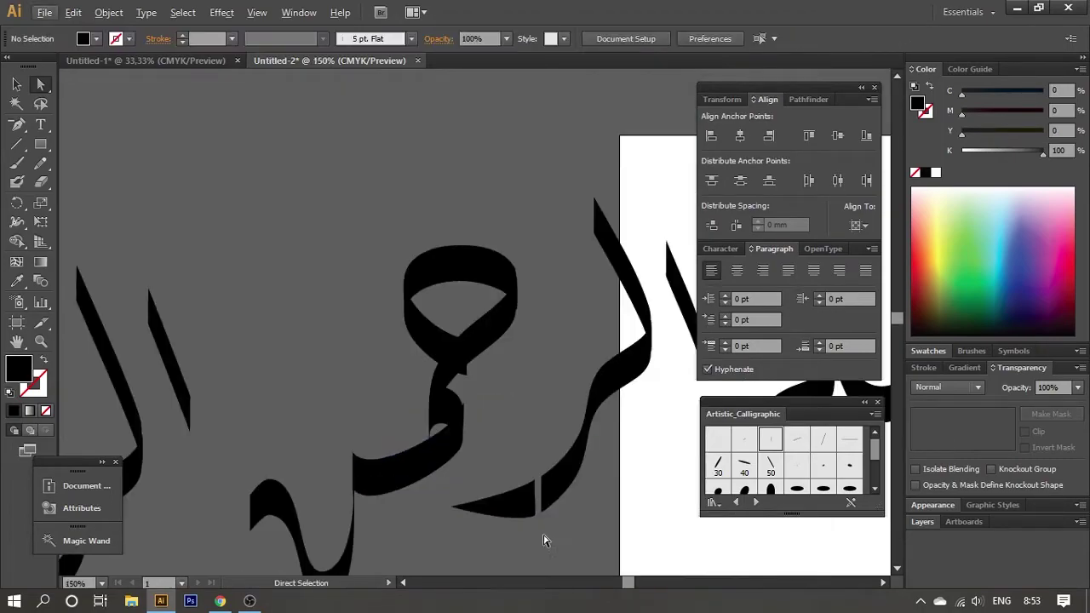
pyautogui.scroll(2, 486, 486)
pyautogui.scroll(1, 464, 487)
pyautogui.press('v')
pyautogui.moveTo(417, 439)
pyautogui.mouseDown()
pyautogui.moveTo(436, 428)
pyautogui.moveTo(412, 457)
pyautogui.moveTo(412, 485)
pyautogui.moveTo(378, 458)
pyautogui.moveTo(383, 479)
pyautogui.mouseUp()
pyautogui.scroll(1, 421, 418)
pyautogui.scroll(-4, 514, 494)
pyautogui.scroll(2, 477, 481)
pyautogui.press('a')
pyautogui.click(555, 531)
pyautogui.scroll(-3, 596, 519)
pyautogui.scroll(2, 596, 528)
pyautogui.scroll(1, 596, 527)
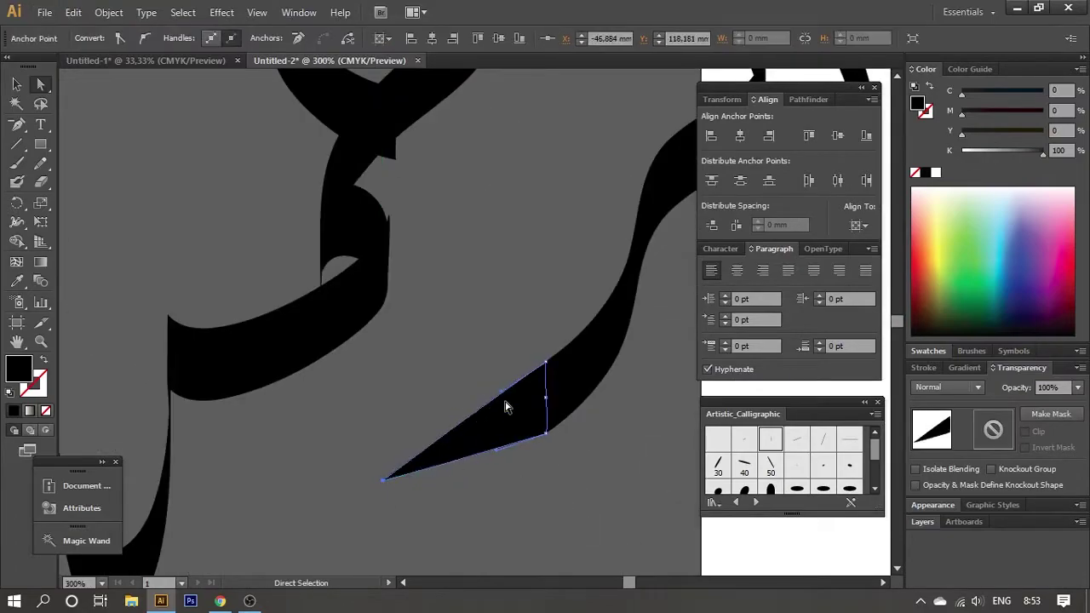
# Drag one of the wedge's anchors up onto its upper edge
pyautogui.press('v')
pyautogui.click(584, 487)
pyautogui.scroll(-1, 579, 493)
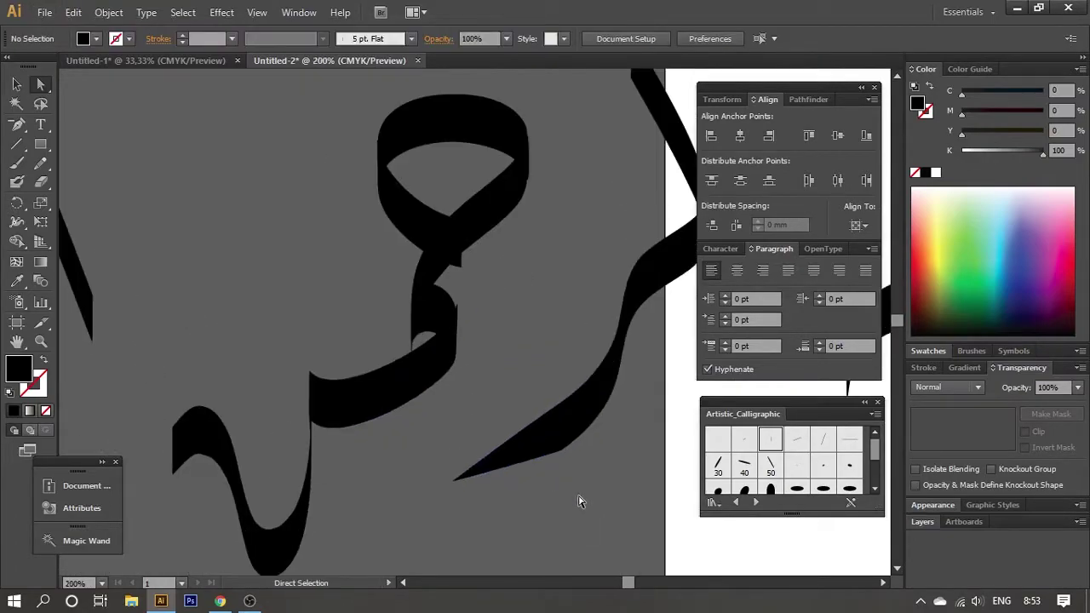
pyautogui.scroll(1, 539, 471)
pyautogui.click(564, 450)
pyautogui.scroll(2, 596, 459)
pyautogui.press('a')
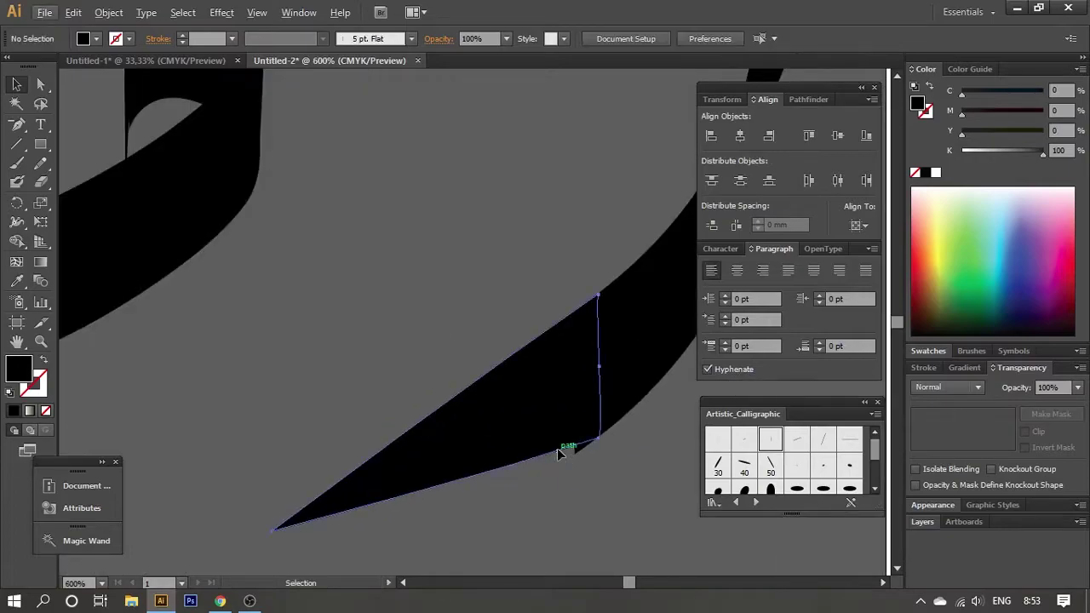
pyautogui.click(594, 443)
pyautogui.scroll(-1, 592, 511)
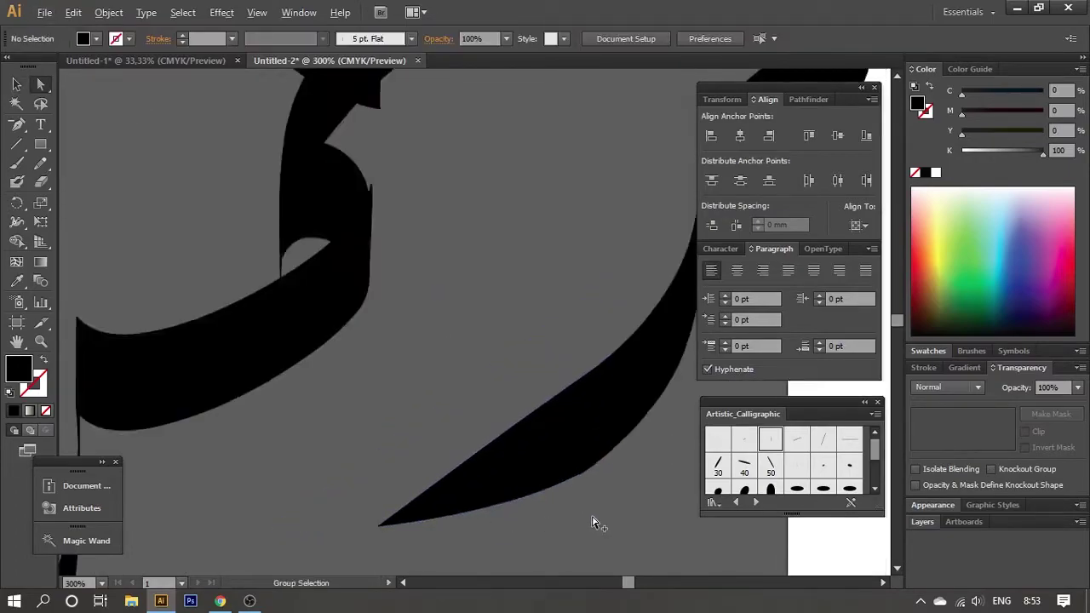
pyautogui.scroll(-1, 593, 511)
pyautogui.click(596, 413)
pyautogui.moveTo(549, 443); pyautogui.dragTo(553, 410)
# Adjust the curve of the wedge's upper edge
pyautogui.hotkey('ctrl', 'shift', 'a')
pyautogui.scroll(2, 571, 433)
pyautogui.scroll(2, 493, 445)
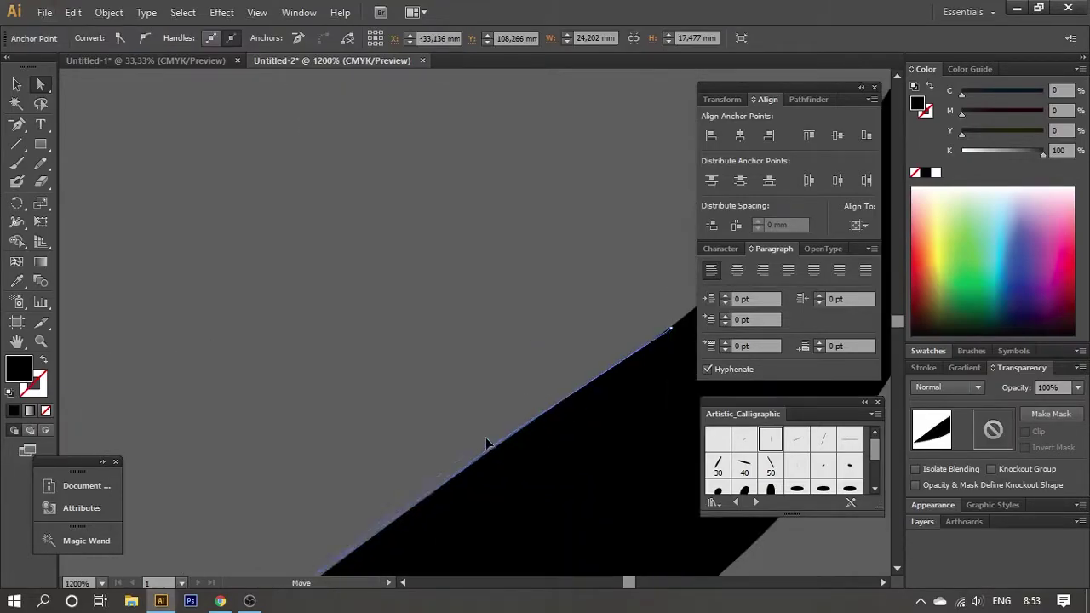
pyautogui.moveTo(486, 444); pyautogui.dragTo(496, 451)
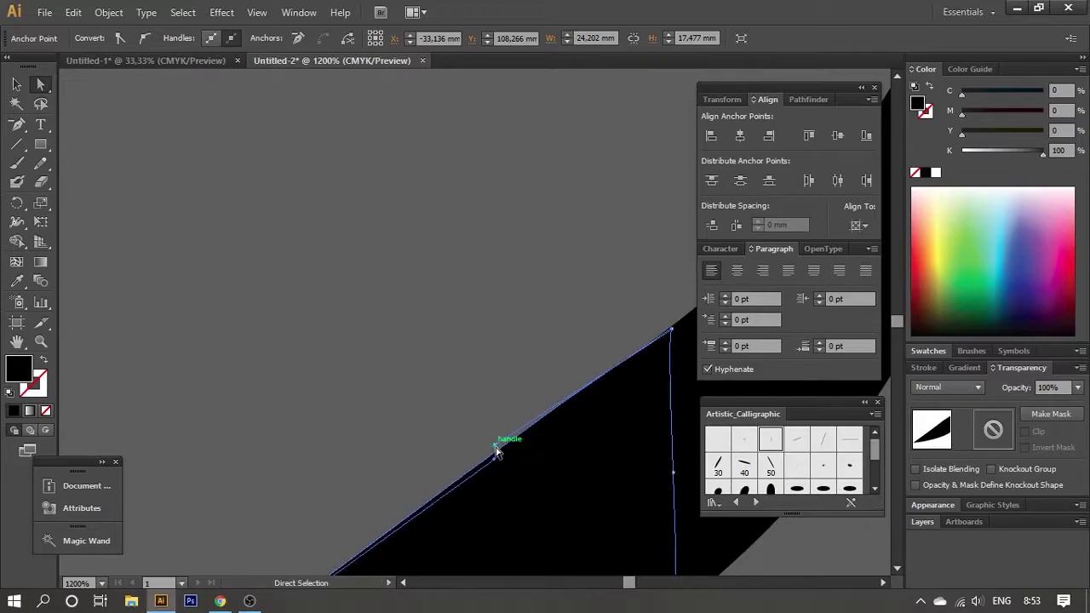
pyautogui.click(479, 421)
pyautogui.scroll(-3, 480, 421)
pyautogui.scroll(2, 528, 409)
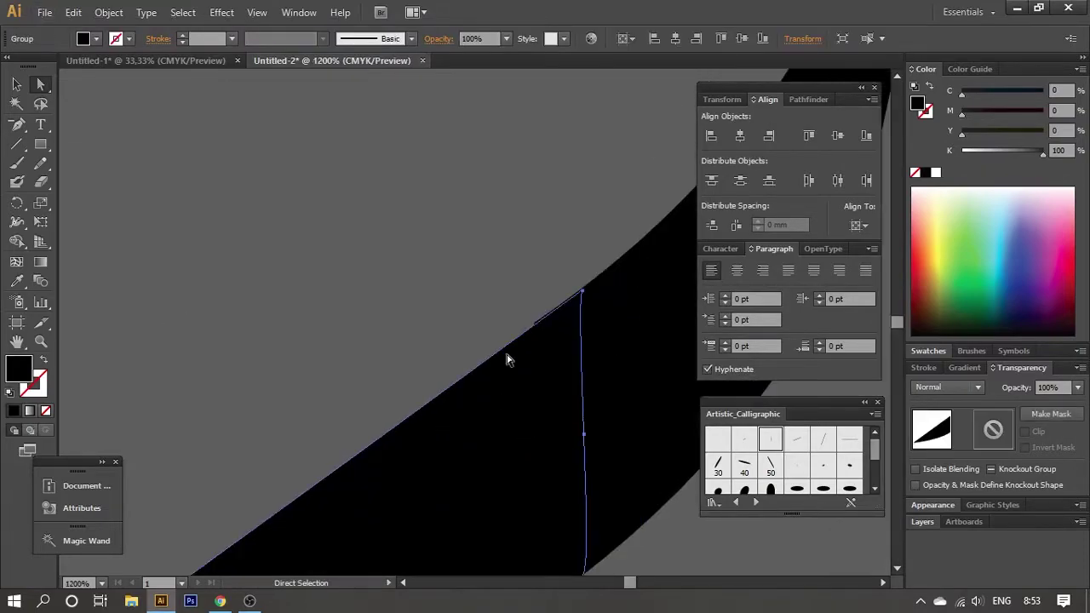
pyautogui.scroll(2, 463, 413)
# Shift the wedge's pointed left tip up and left so it aligns with the stroke
pyautogui.click(409, 349)
pyautogui.scroll(-4, 410, 349)
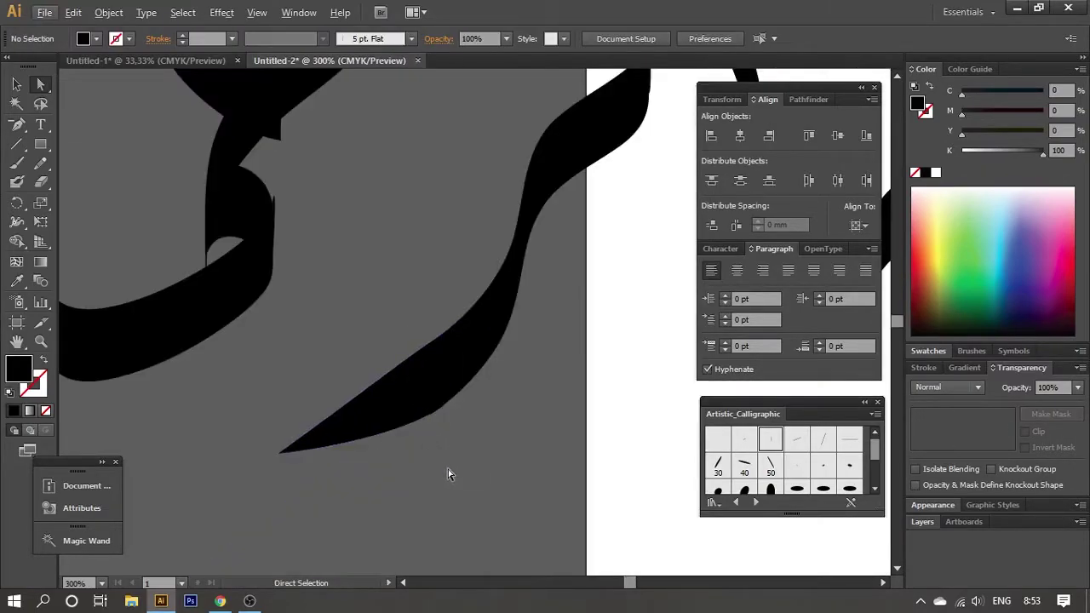
pyautogui.click(387, 389)
pyautogui.click(417, 340)
pyautogui.click(297, 456)
pyautogui.moveTo(284, 450); pyautogui.dragTo(281, 446)
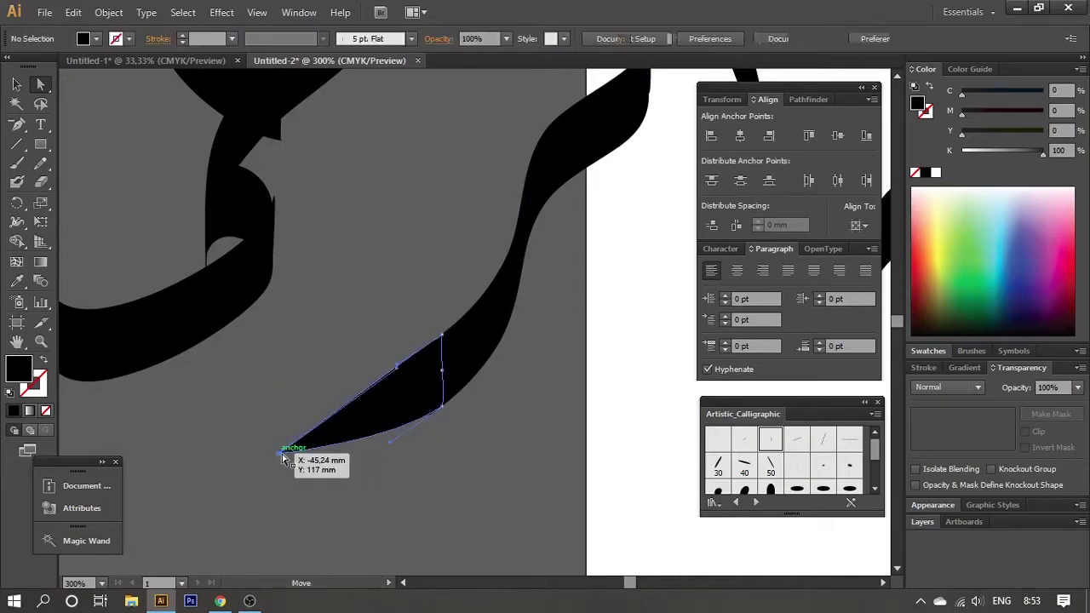
pyautogui.click(392, 451)
# Drag the bottom anchor of the meem's tail under الله into a thin tapered point
pyautogui.scroll(-5, 475, 473)
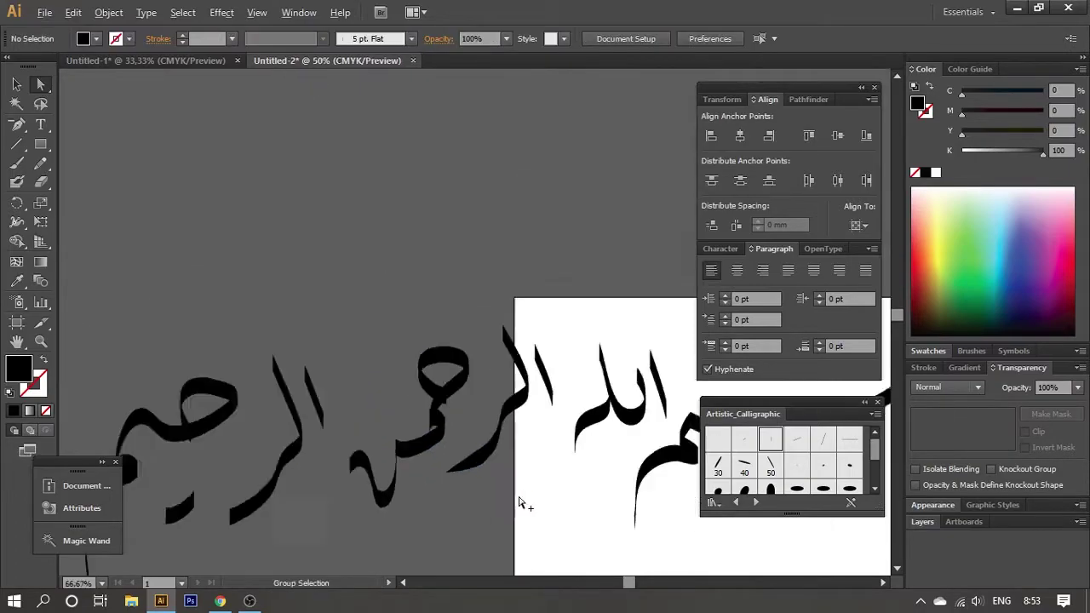
pyautogui.click(473, 468)
pyautogui.scroll(2, 475, 473)
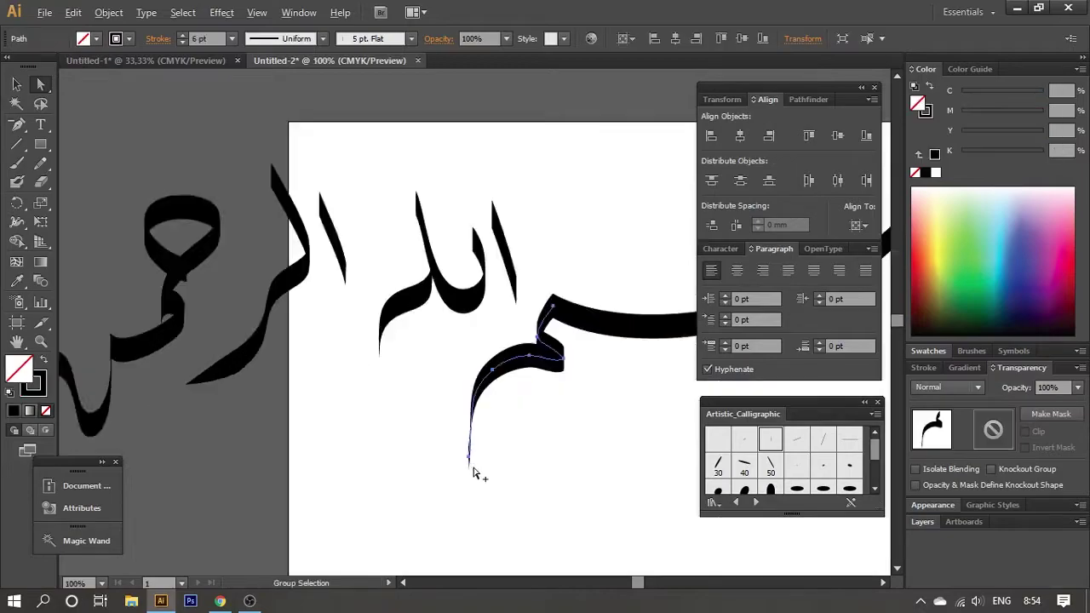
pyautogui.scroll(1, 477, 474)
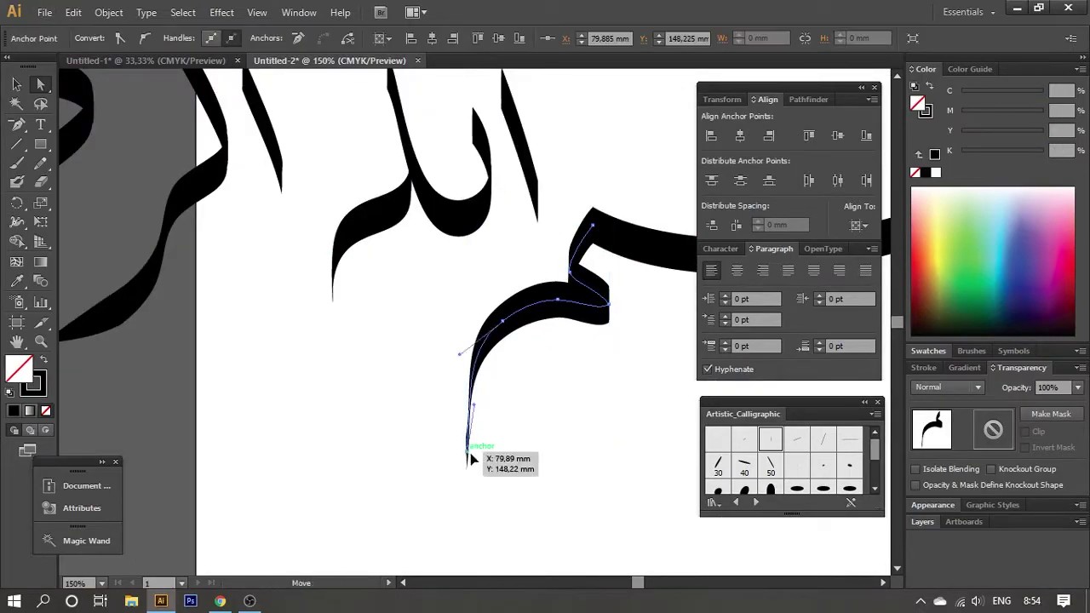
pyautogui.moveTo(471, 464); pyautogui.dragTo(499, 493)
pyautogui.click(561, 459)
pyautogui.scroll(-3, 561, 460)
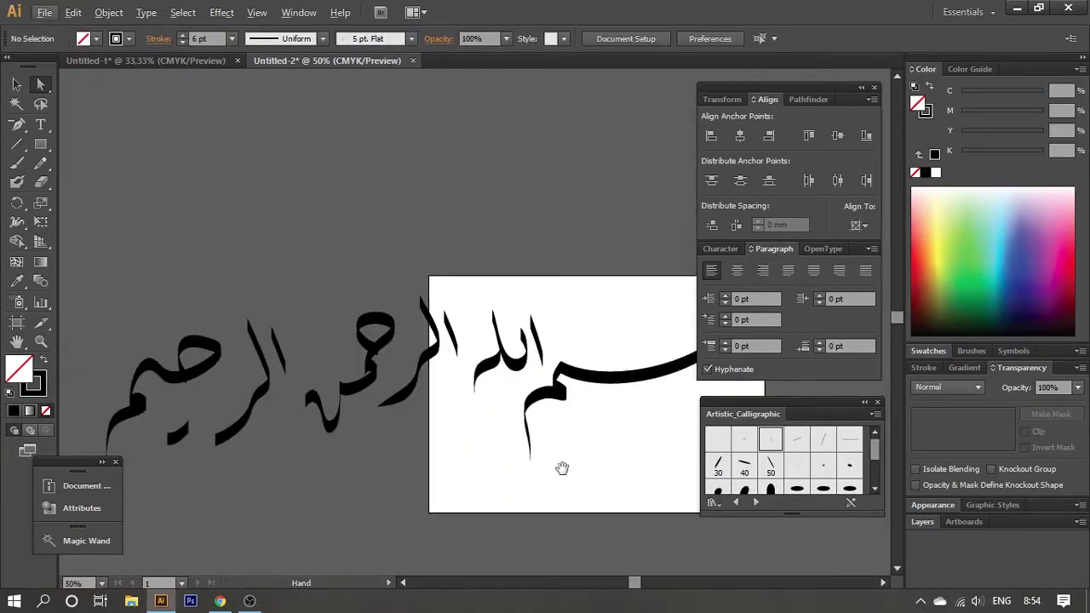
pyautogui.moveTo(562, 467); pyautogui.dragTo(414, 398)
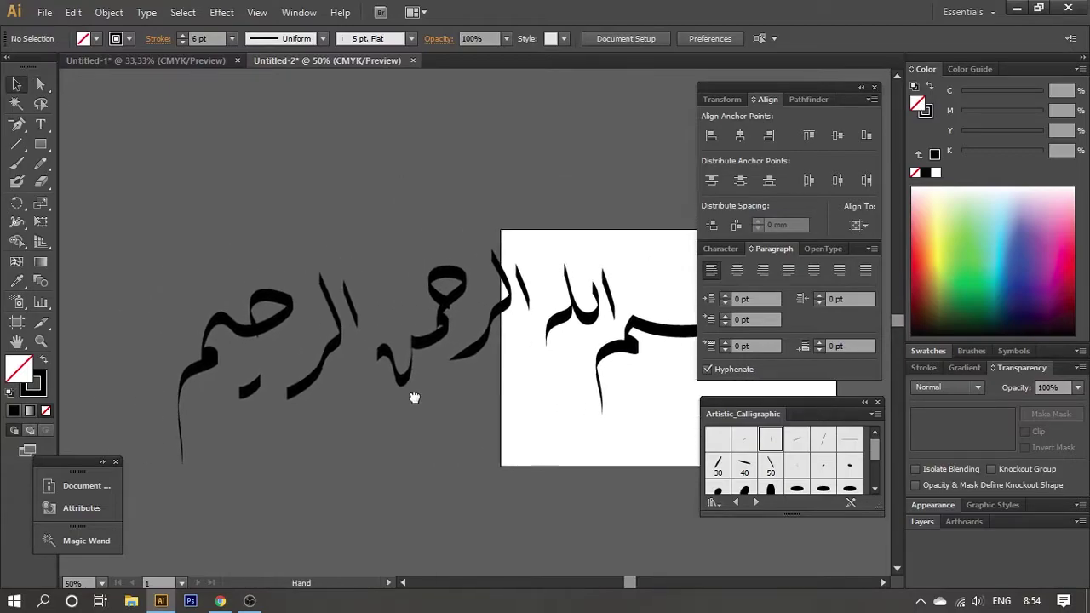
pyautogui.scroll(3, 413, 397)
pyautogui.scroll(-1, 336, 360)
# Nudge ar-Rahman's alif-lām strokes about 12 mm lower into place
pyautogui.scroll(-1, 463, 428)
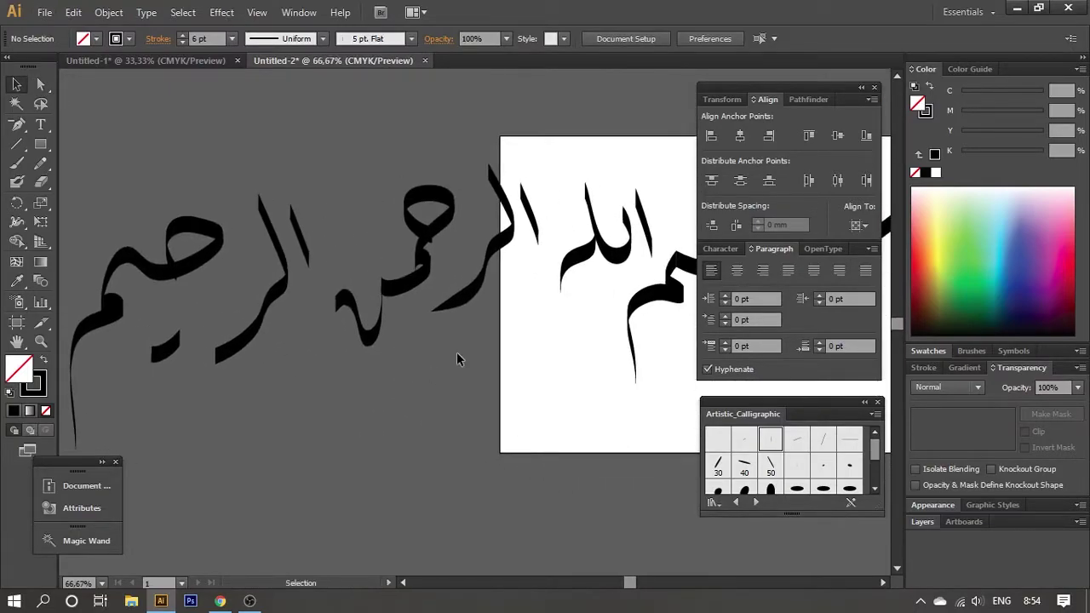
pyautogui.scroll(2, 456, 359)
pyautogui.click(460, 353)
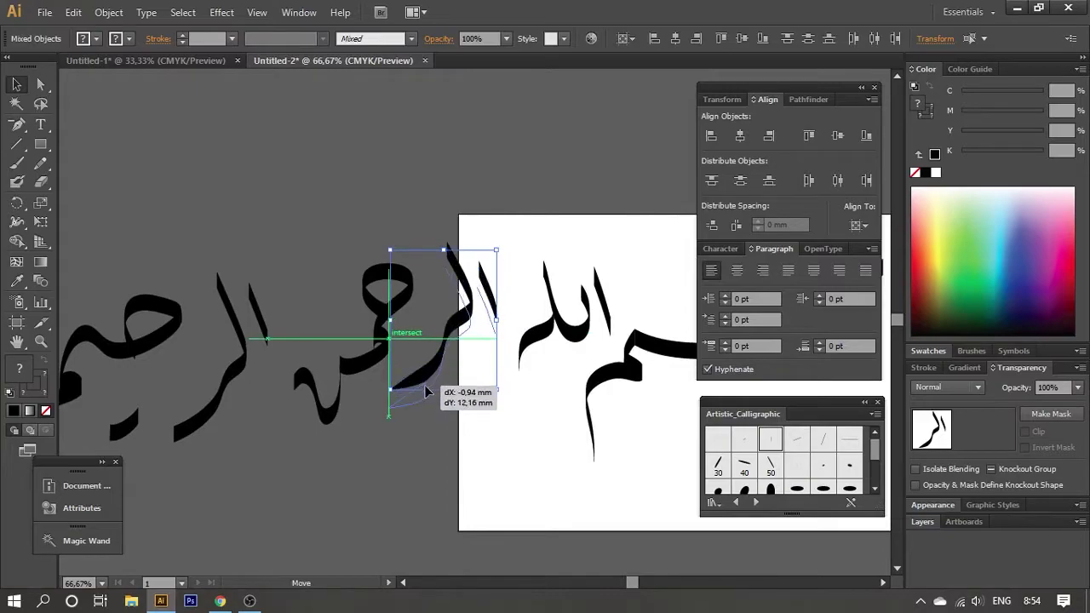
pyautogui.click(462, 434)
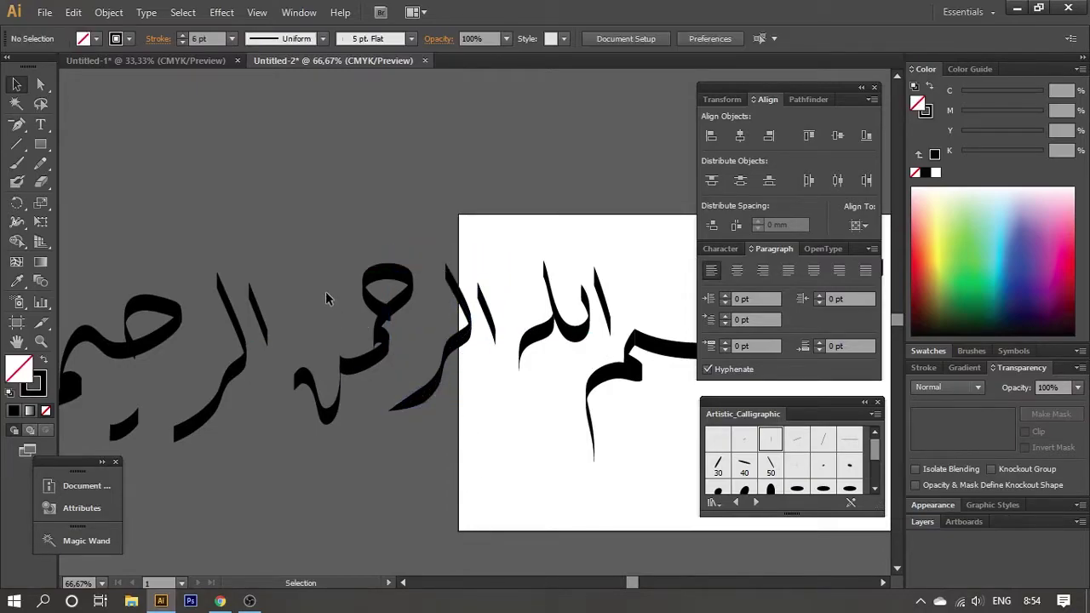
pyautogui.click(383, 356)
pyautogui.scroll(-2, 410, 288)
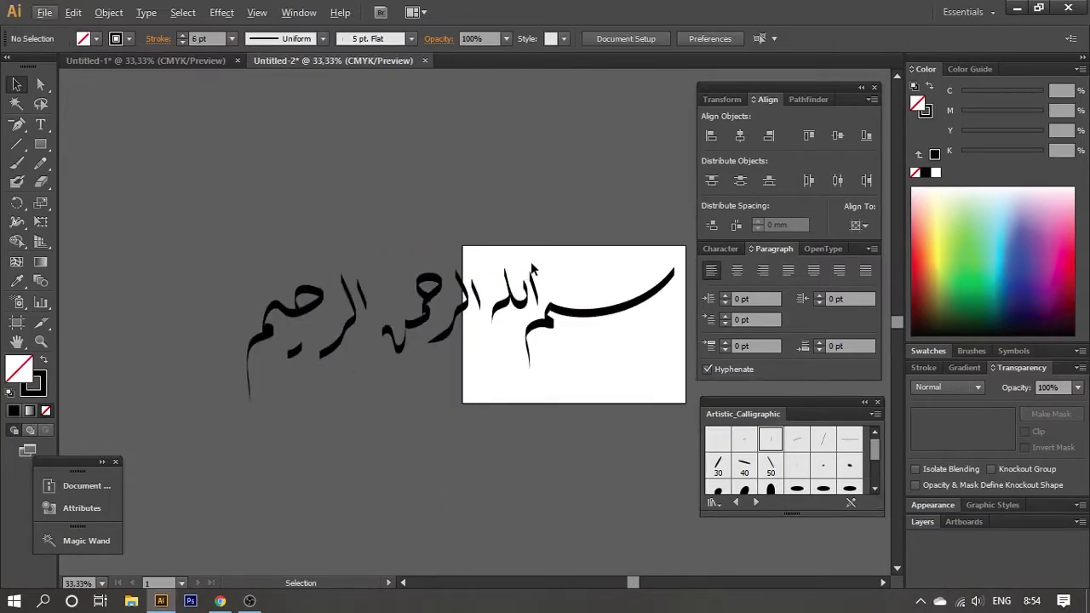
pyautogui.click(535, 252)
pyautogui.scroll(2, 344, 236)
# Expand the third word's looped stroke into filled shapes, rotate it about -7.42°, and swap fill/stroke
pyautogui.click(423, 314)
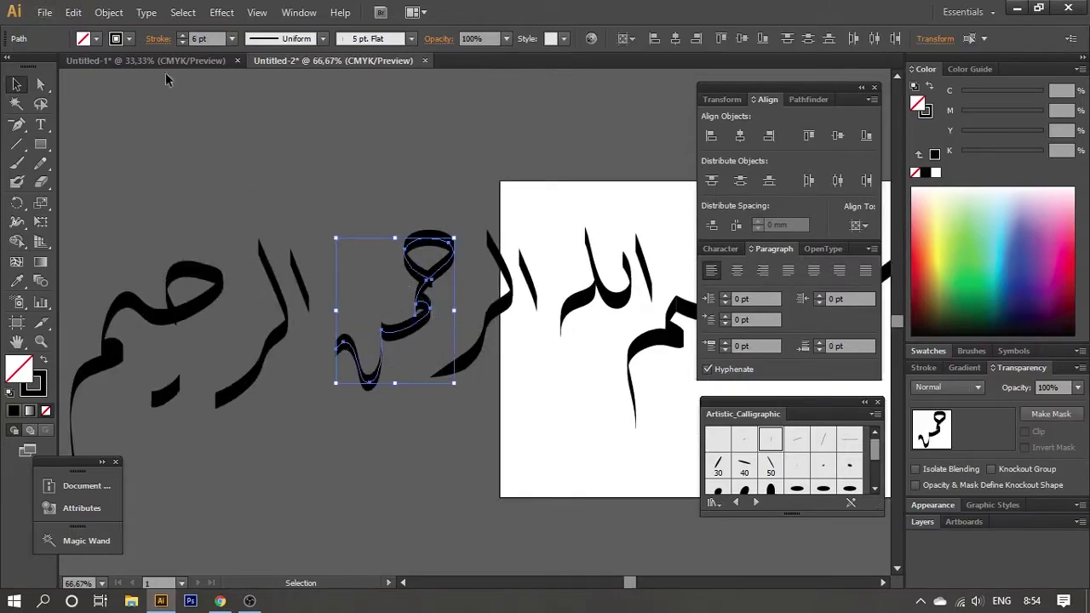
pyautogui.click(108, 12)
pyautogui.click(171, 201)
pyautogui.moveTo(461, 225); pyautogui.dragTo(488, 307)
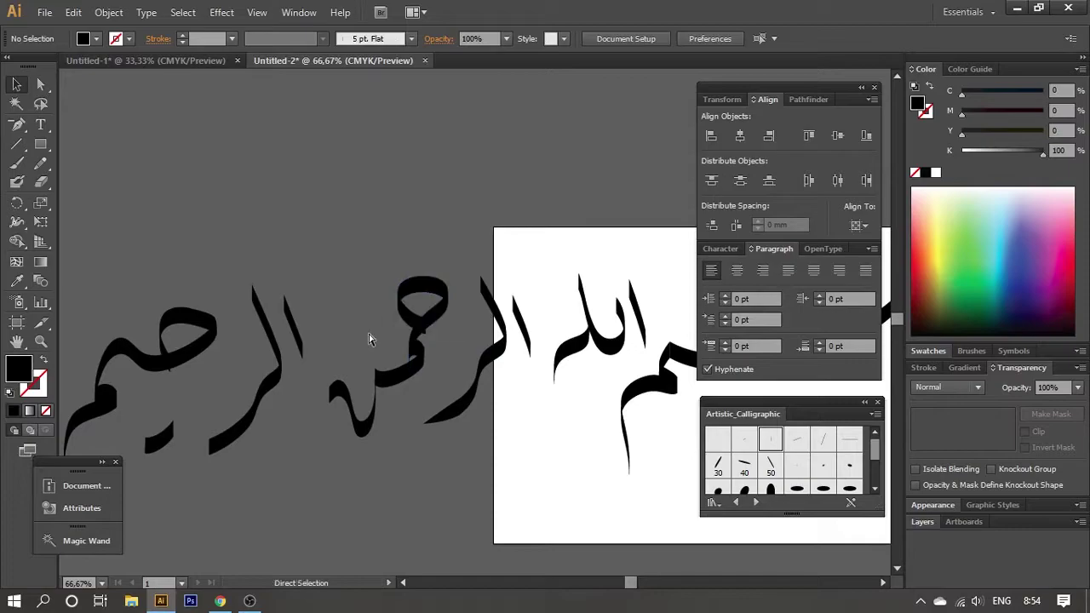
pyautogui.hotkey('shift', 'x')
pyautogui.moveTo(350, 291); pyautogui.dragTo(482, 231)
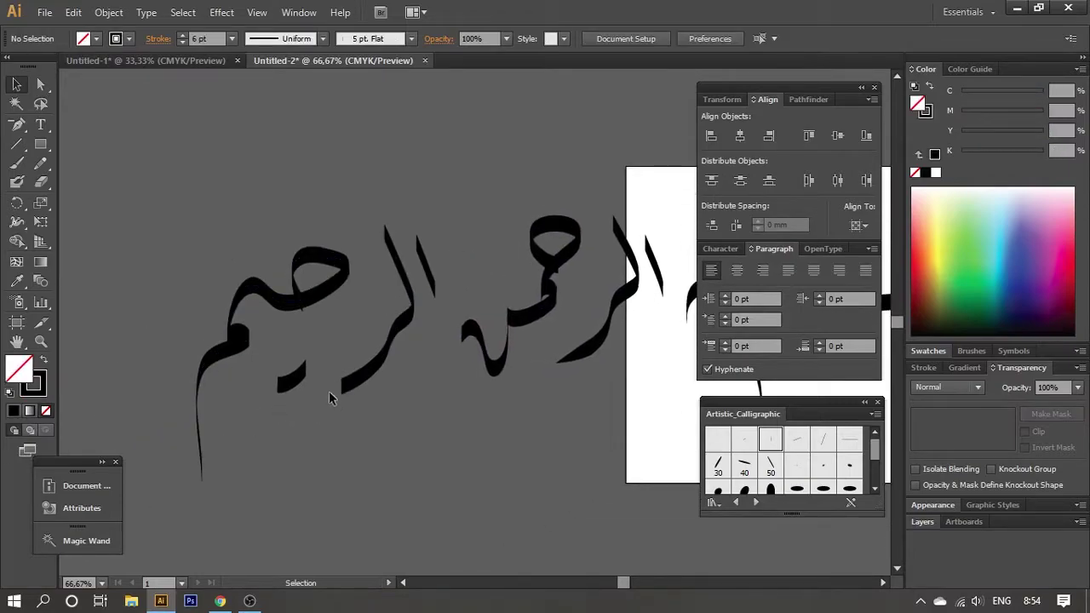
# Add an anchor near the diagonal stroke's tail, delete its end point, and line it up
pyautogui.scroll(4, 414, 423)
pyautogui.click(300, 362)
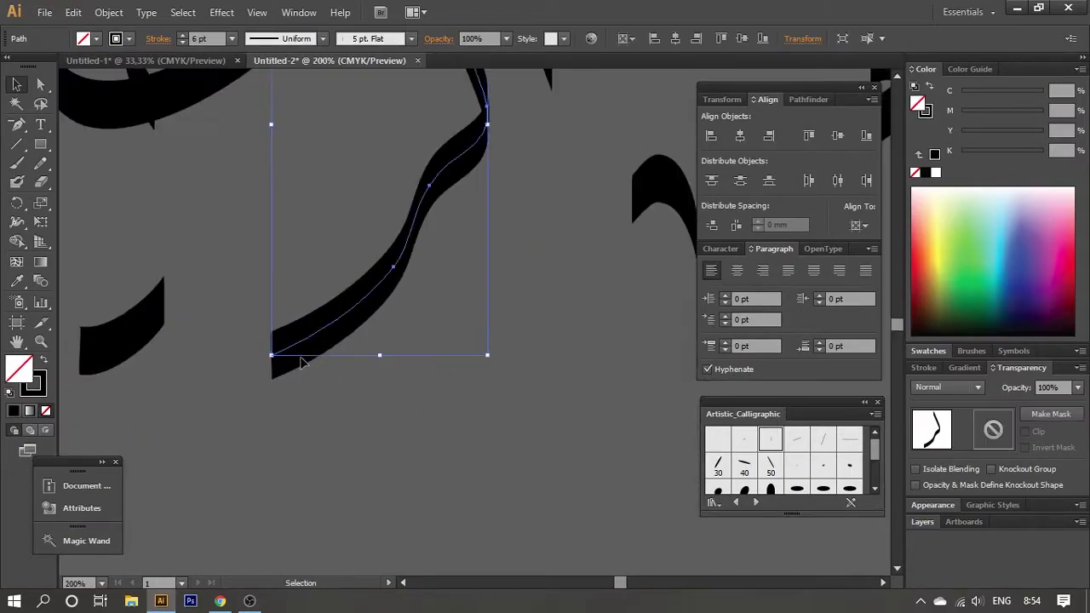
pyautogui.press('p')
pyautogui.click(327, 332)
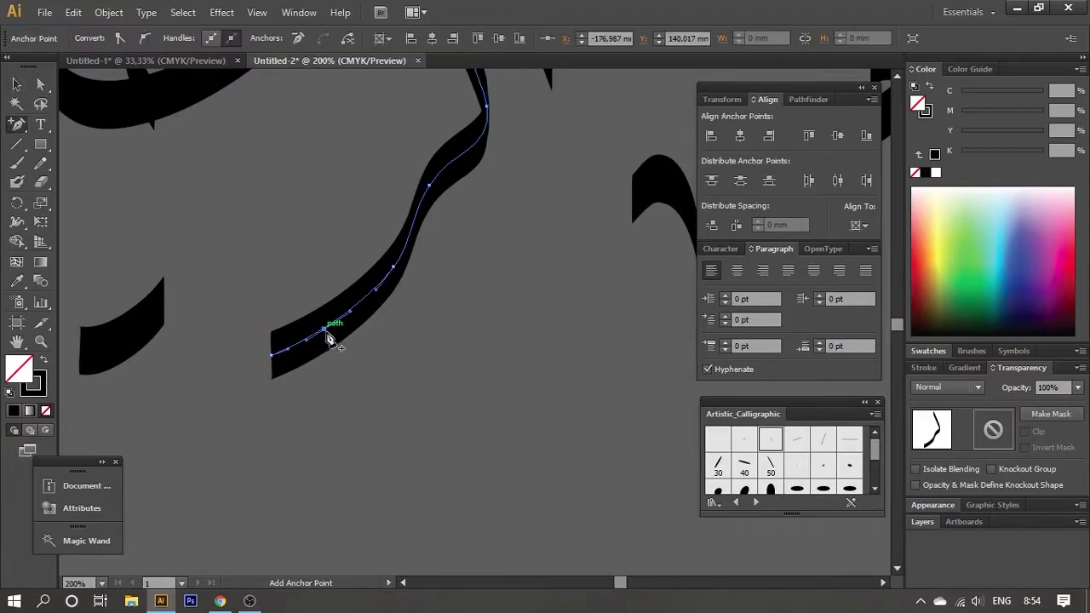
pyautogui.click(272, 362)
pyautogui.press('v')
pyautogui.scroll(-2, 433, 433)
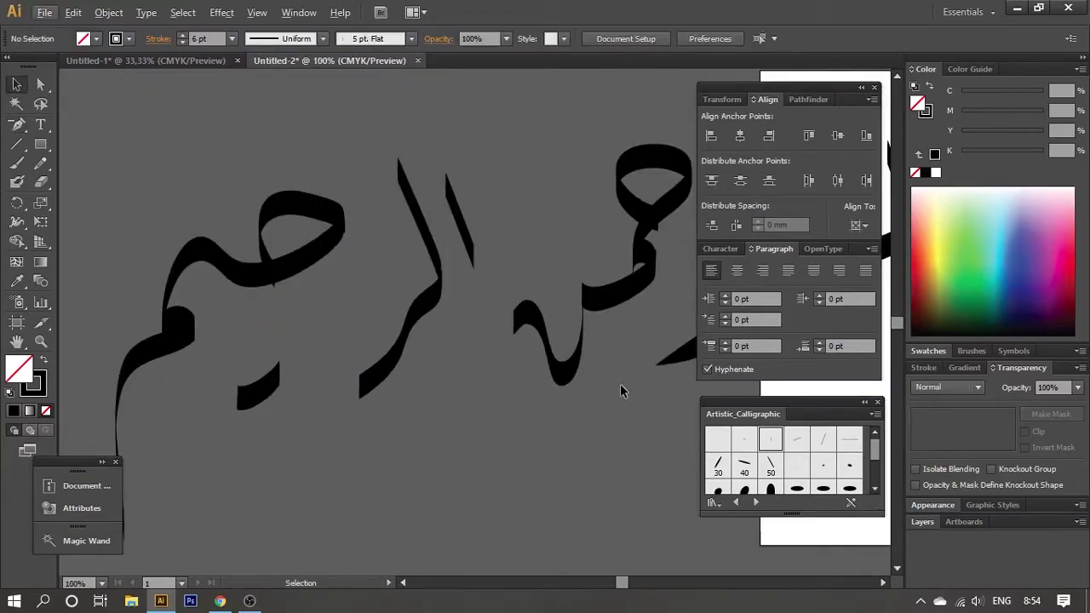
pyautogui.moveTo(534, 350)
pyautogui.mouseDown()
pyautogui.moveTo(384, 385)
pyautogui.moveTo(327, 344)
pyautogui.mouseUp()
# Check the stroke's lower-corner anchor and undo the last edit
pyautogui.scroll(5, 255, 383)
pyautogui.scroll(5, 349, 418)
pyautogui.scroll(3, 338, 377)
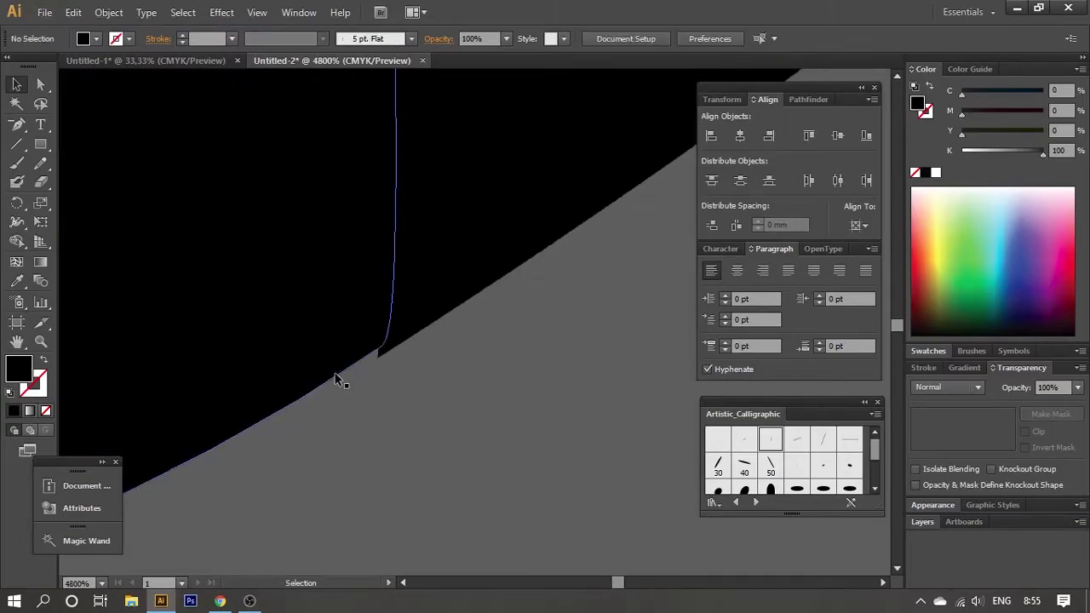
pyautogui.press('a')
pyautogui.click(394, 369)
pyautogui.scroll(-8, 417, 388)
pyautogui.click(443, 406)
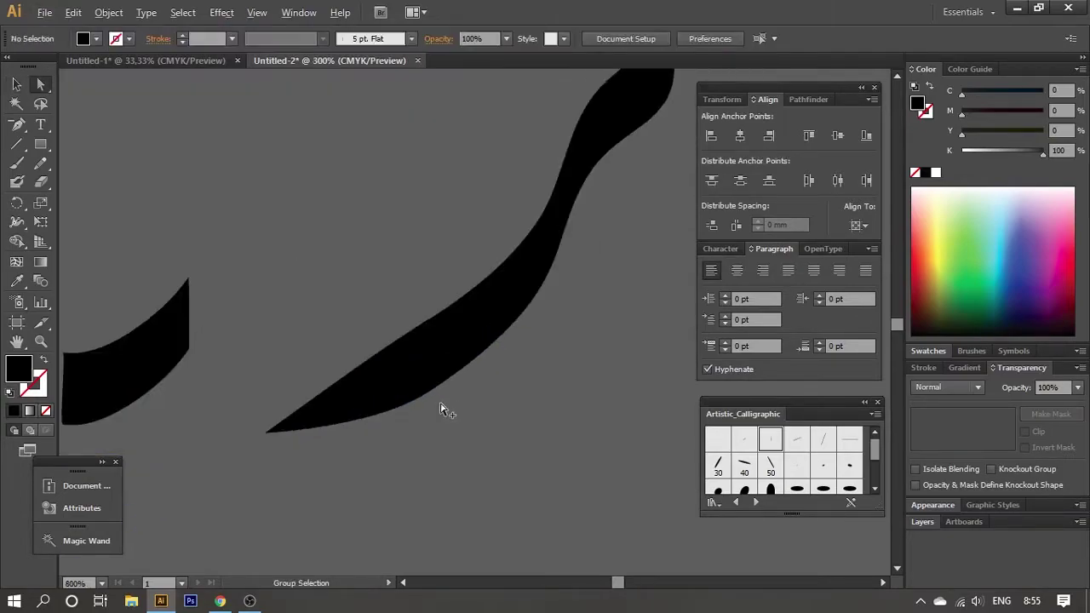
pyautogui.scroll(-4, 499, 431)
pyautogui.hscroll(3, 499, 430)
pyautogui.scroll(-1, 443, 400)
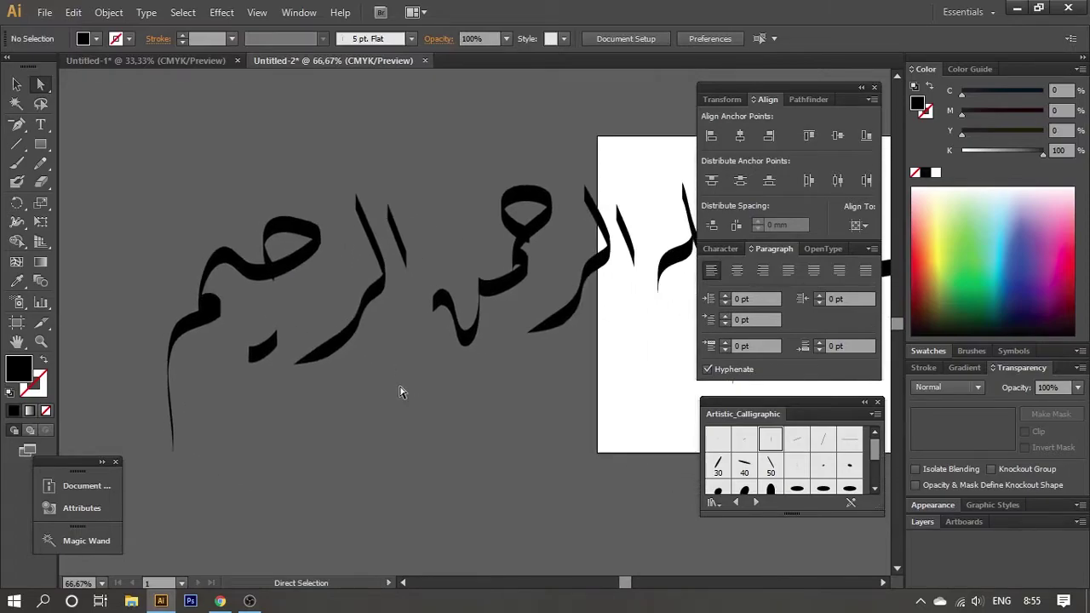
pyautogui.hotkey('ctrl', 'z')
pyautogui.scroll(3, 365, 371)
pyautogui.click(324, 370)
pyautogui.scroll(-5, 375, 387)
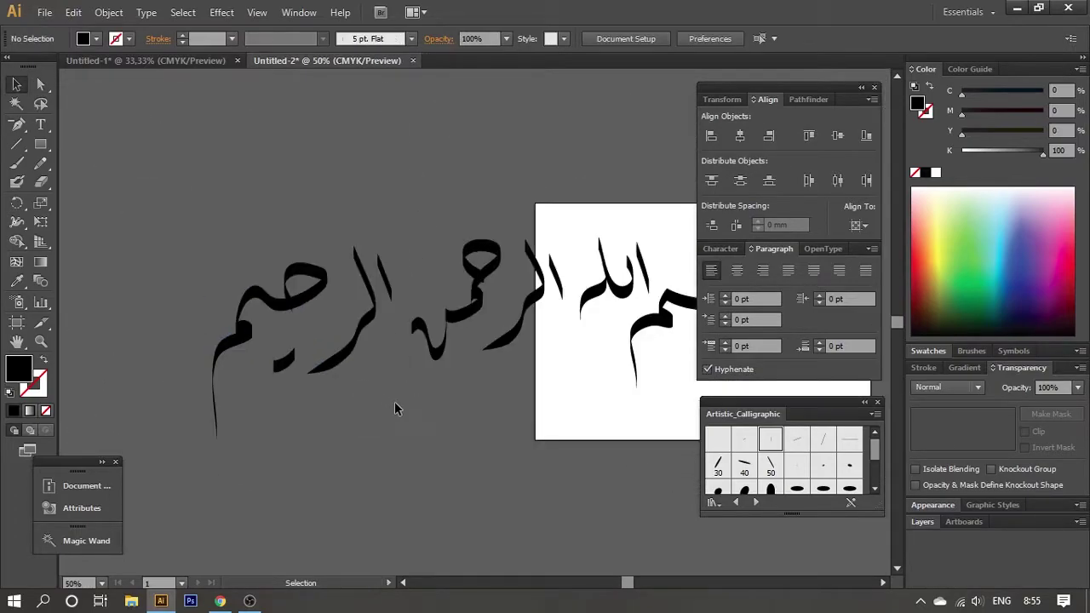
pyautogui.scroll(1, 429, 399)
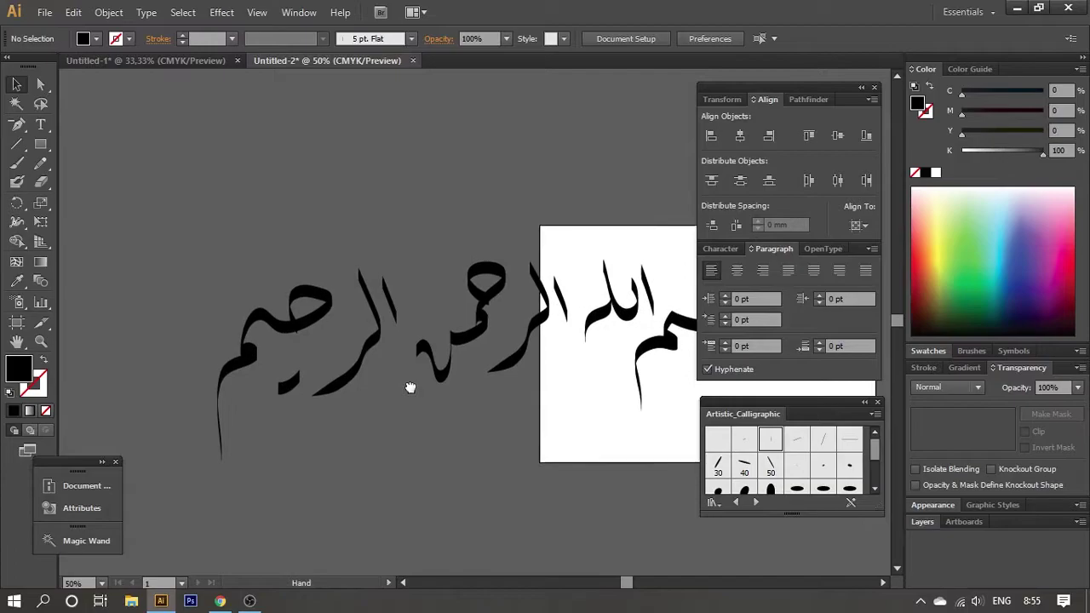
# Select all the calligraphy strokes, drag a trial copy above, then undo the duplicate
pyautogui.hotkey('ctrl', '-')
pyautogui.moveTo(511, 453); pyautogui.dragTo(361, 394)
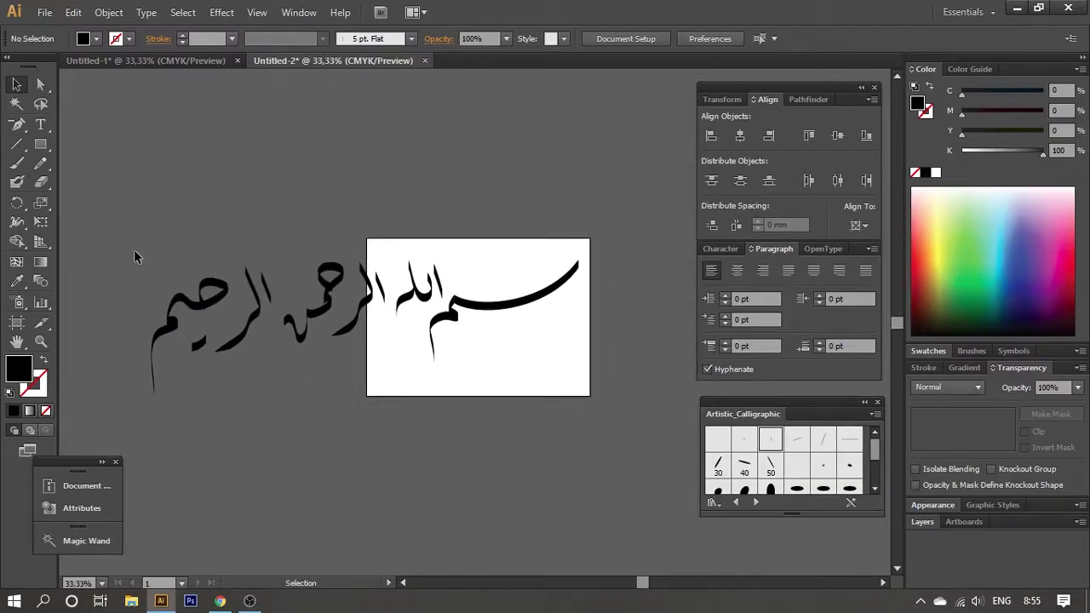
pyautogui.moveTo(135, 257); pyautogui.dragTo(627, 394)
pyautogui.moveTo(489, 360); pyautogui.dragTo(522, 469)
pyautogui.moveTo(485, 434); pyautogui.dragTo(474, 262)
pyautogui.hotkey('ctrl', 'z')
# Trial-expand the calligraphy strokes' appearance and move them onto the artboard
pyautogui.click(189, 324)
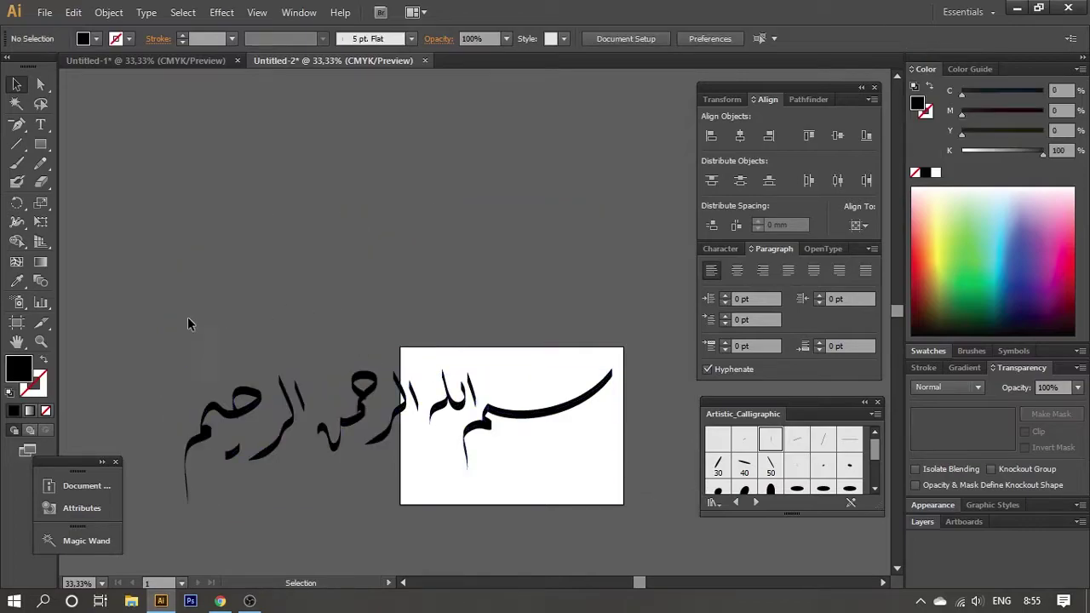
pyautogui.moveTo(621, 507); pyautogui.dragTo(212, 32)
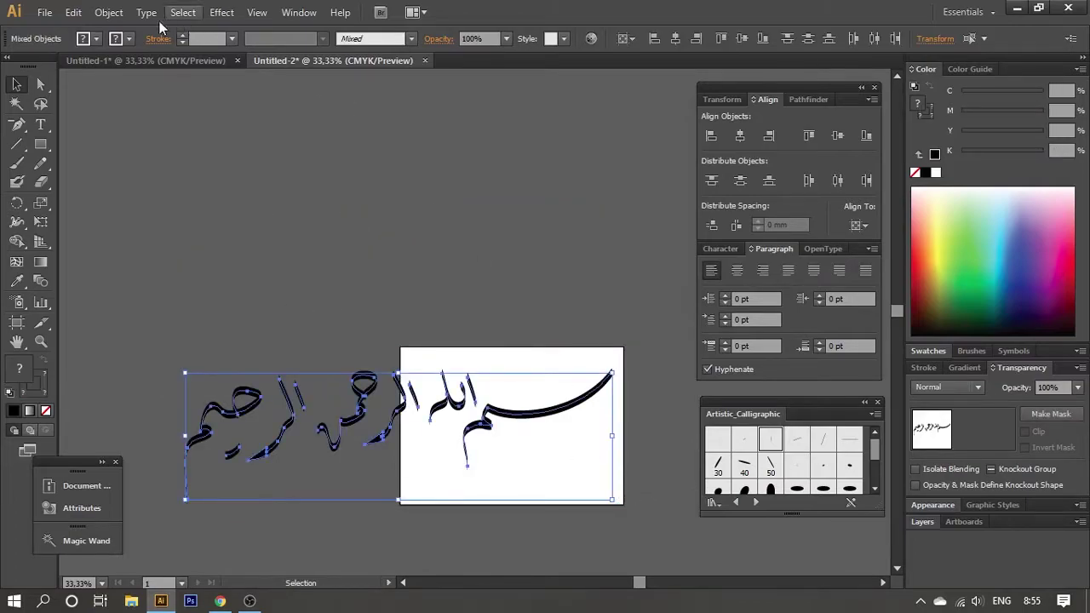
pyautogui.click(109, 13)
pyautogui.click(170, 198)
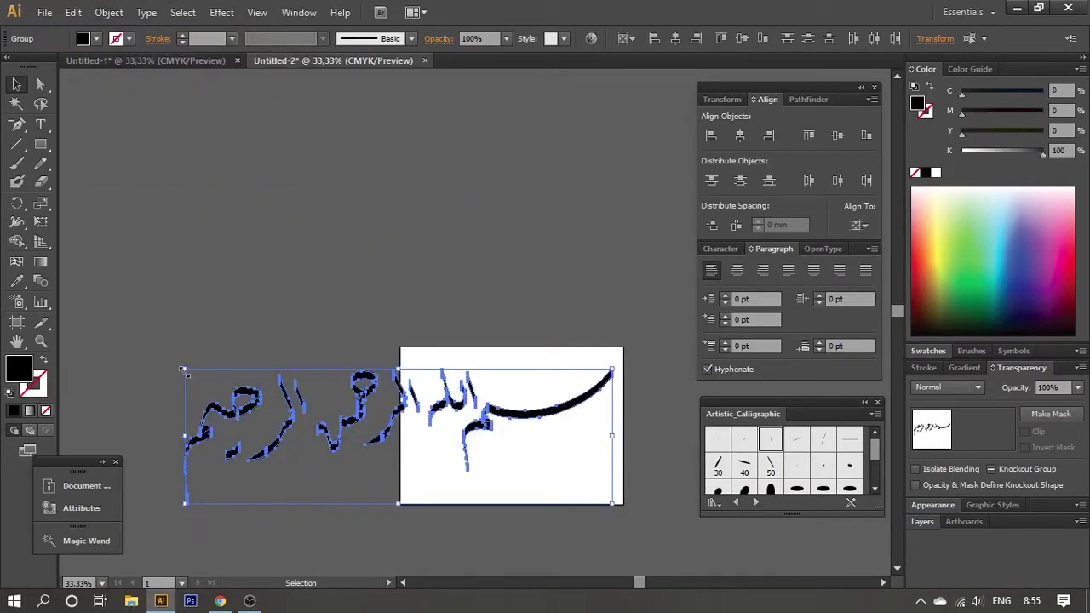
pyautogui.moveTo(183, 371)
pyautogui.mouseDown()
pyautogui.moveTo(564, 395)
pyautogui.moveTo(555, 266)
pyautogui.mouseUp()
# Revert the expansion so the calligraphy stays as live brush strokes
pyautogui.hotkey('ctrl', '+')
pyautogui.hotkey('ctrl', '+')
pyautogui.click(577, 287)
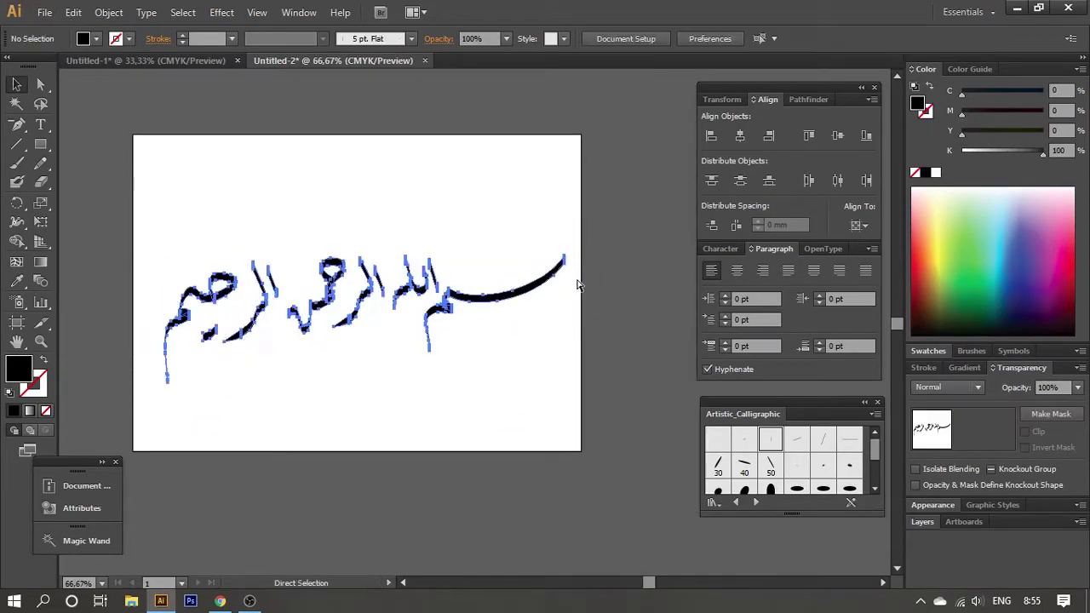
pyautogui.hotkey('ctrl', 'a')
pyautogui.hotkey('ctrl', 'shift', 'a')
pyautogui.press('b')
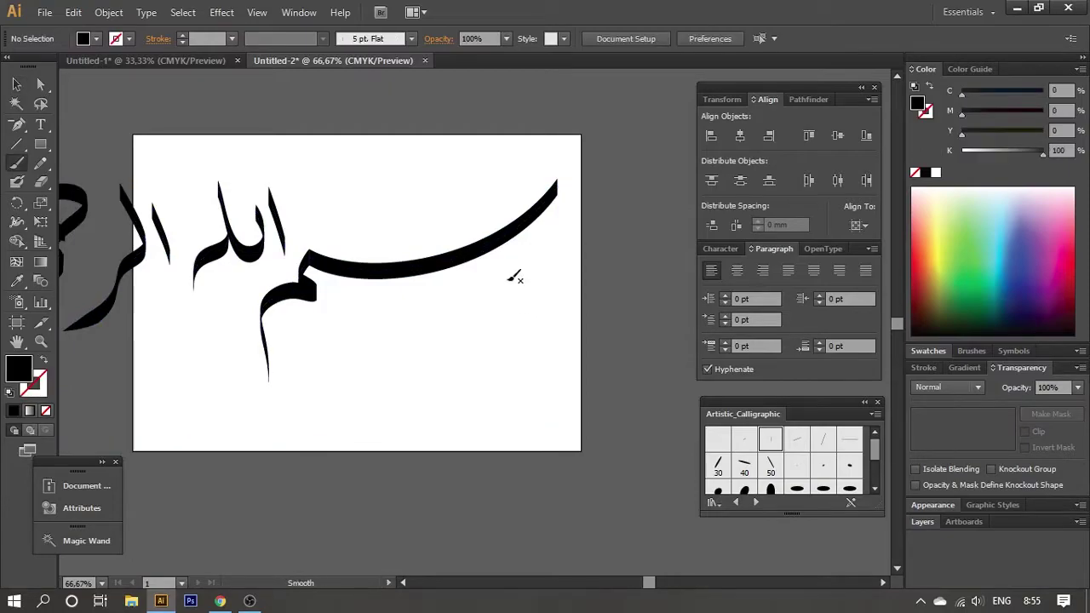
pyautogui.press('x')
pyautogui.press('x')
# Paint a short tip on the right end of the long opening curve
pyautogui.click(410, 264)
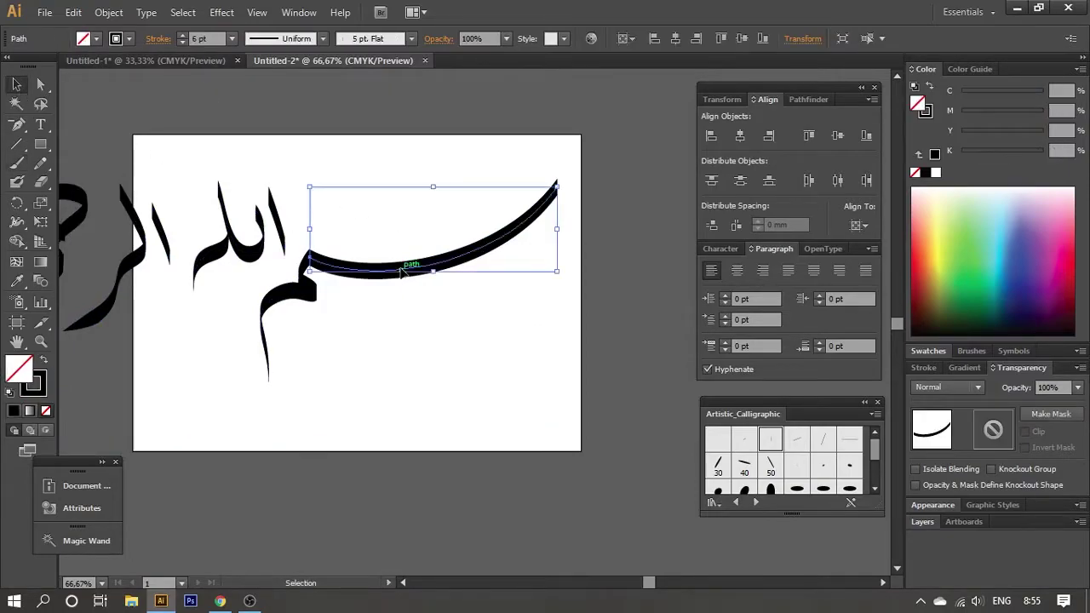
pyautogui.hotkey('ctrl', 'shift', 'a')
pyautogui.press('b')
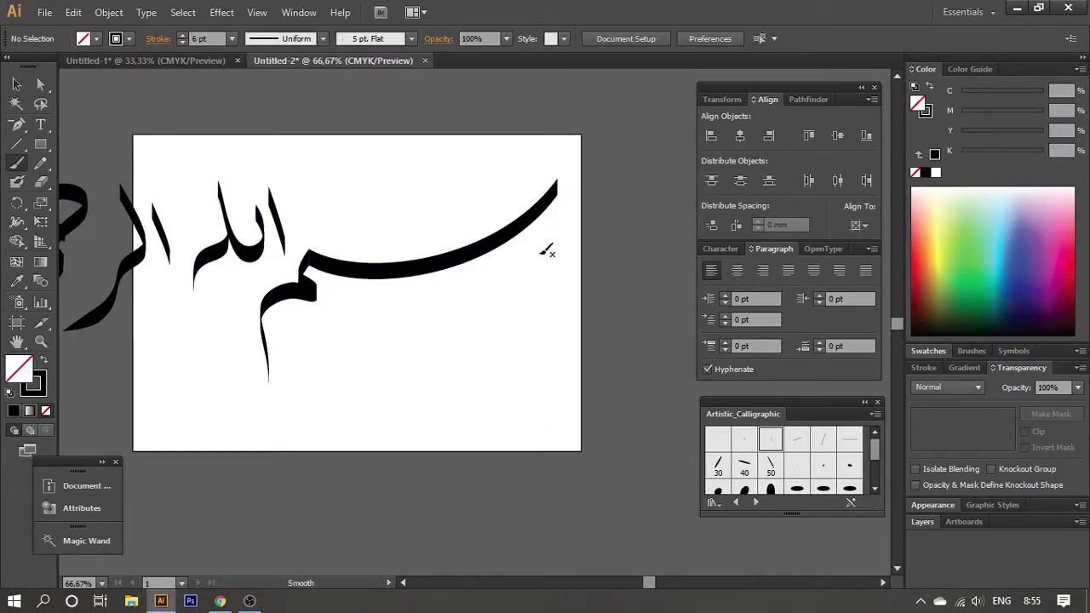
pyautogui.hotkey('ctrl', '-')
pyautogui.hotkey('ctrl', '-')
pyautogui.moveTo(525, 354); pyautogui.dragTo(531, 327)
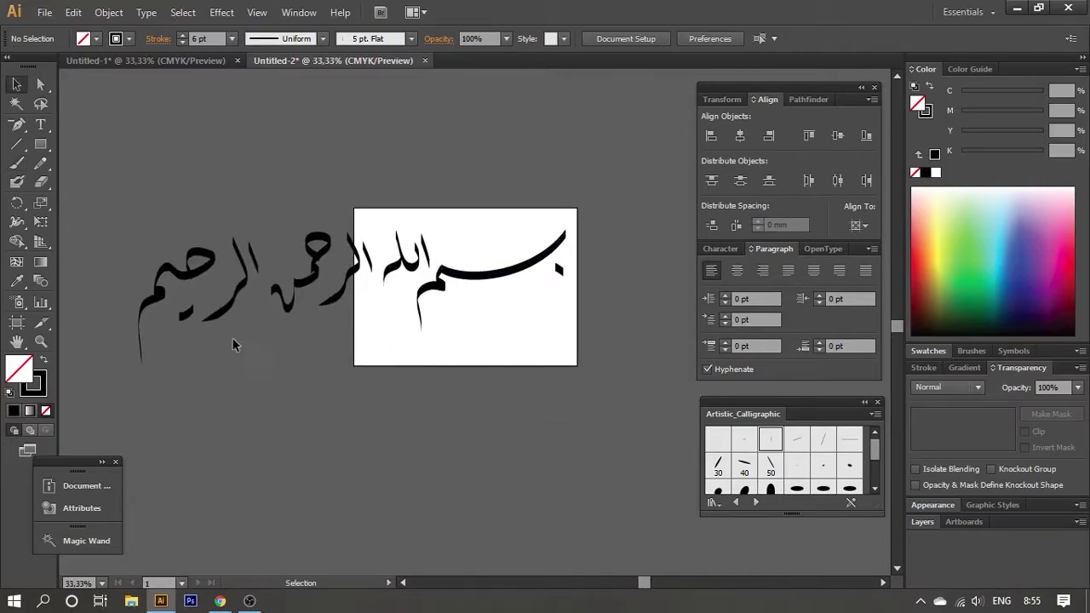
# Expand the calligraphy strokes again and move them onto the artboard
pyautogui.scroll(1, 196, 319)
pyautogui.scroll(-3, 256, 401)
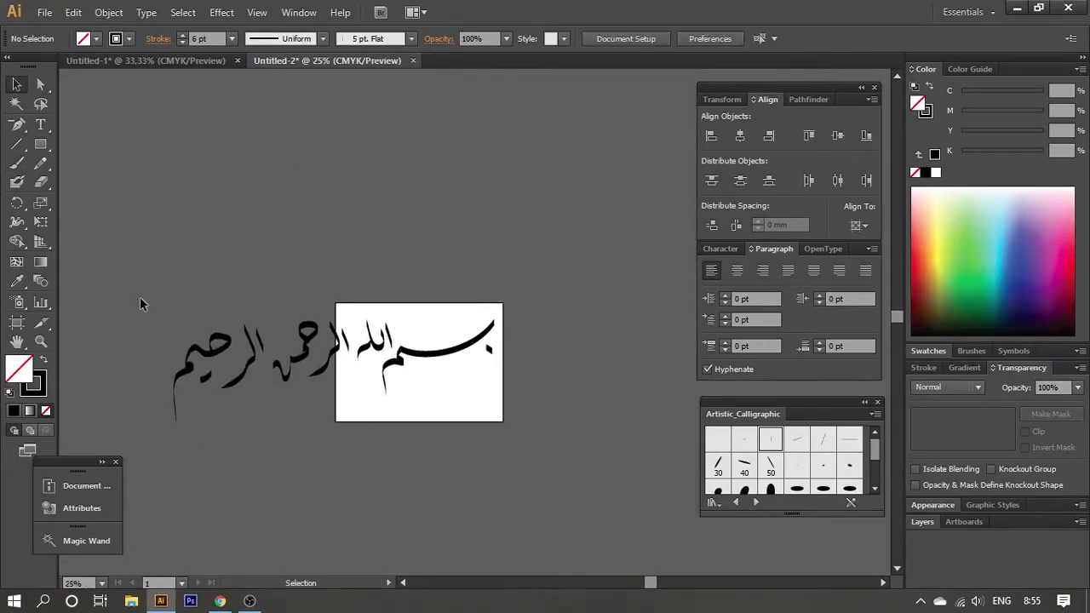
pyautogui.hotkey('ctrl', 'a')
pyautogui.keyDown('shift'); pyautogui.click(364, 403); pyautogui.keyUp('shift')
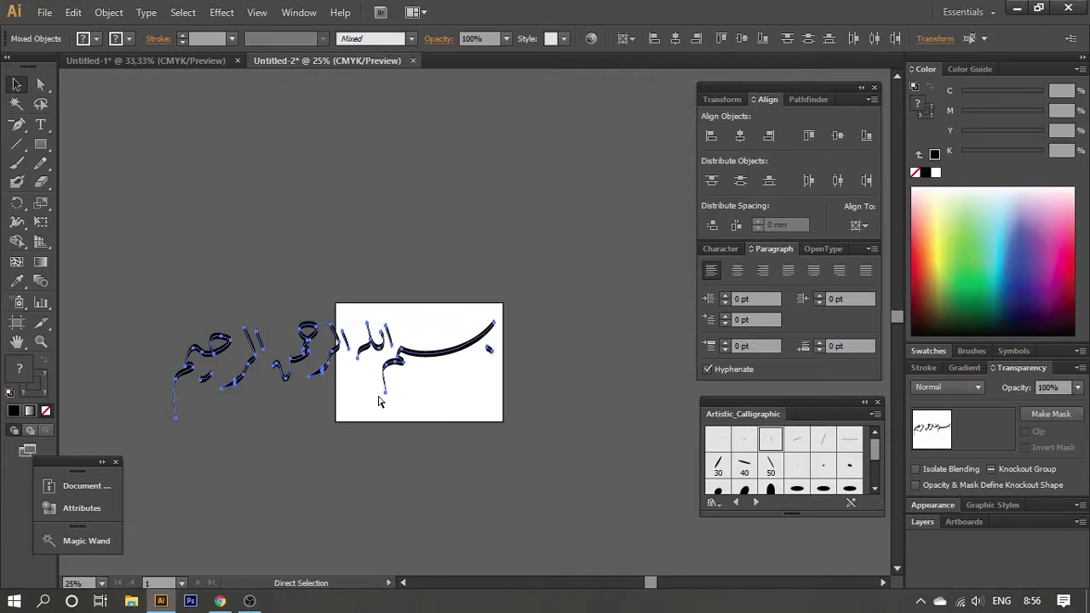
pyautogui.click(109, 12)
pyautogui.click(183, 197)
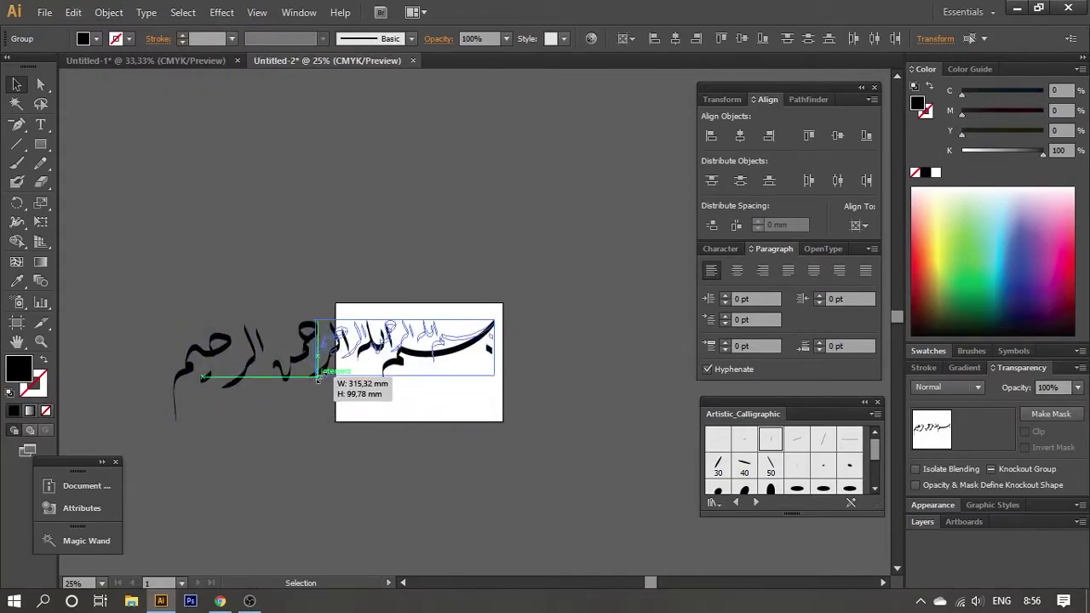
pyautogui.moveTo(174, 419); pyautogui.dragTo(336, 384)
pyautogui.hotkey('ctrl', '+')
pyautogui.click(456, 377)
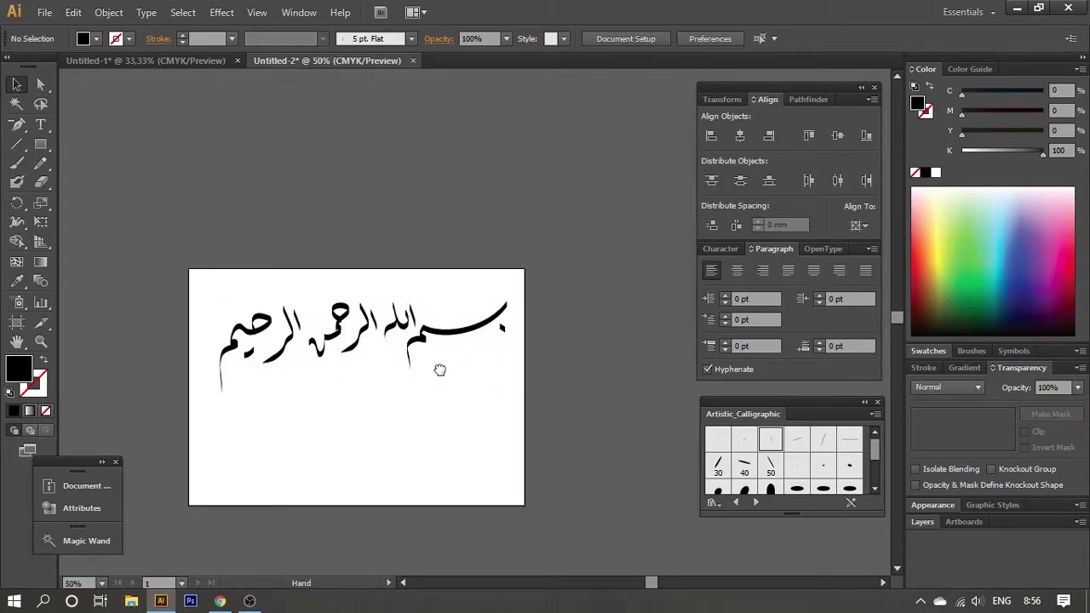
# Move the calligraphy lower and scale it down slightly to fit the artboard
pyautogui.scroll(1, 464, 375)
pyautogui.scroll(3, 491, 385)
pyautogui.scroll(-2, 459, 409)
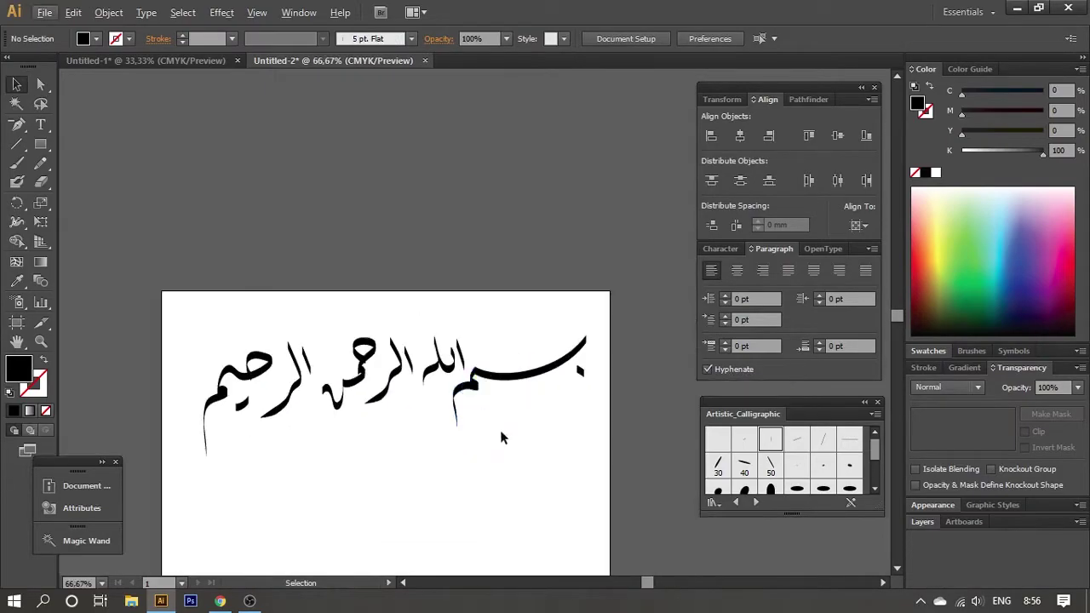
pyautogui.moveTo(174, 215); pyautogui.dragTo(615, 391)
pyautogui.moveTo(553, 332); pyautogui.dragTo(541, 382)
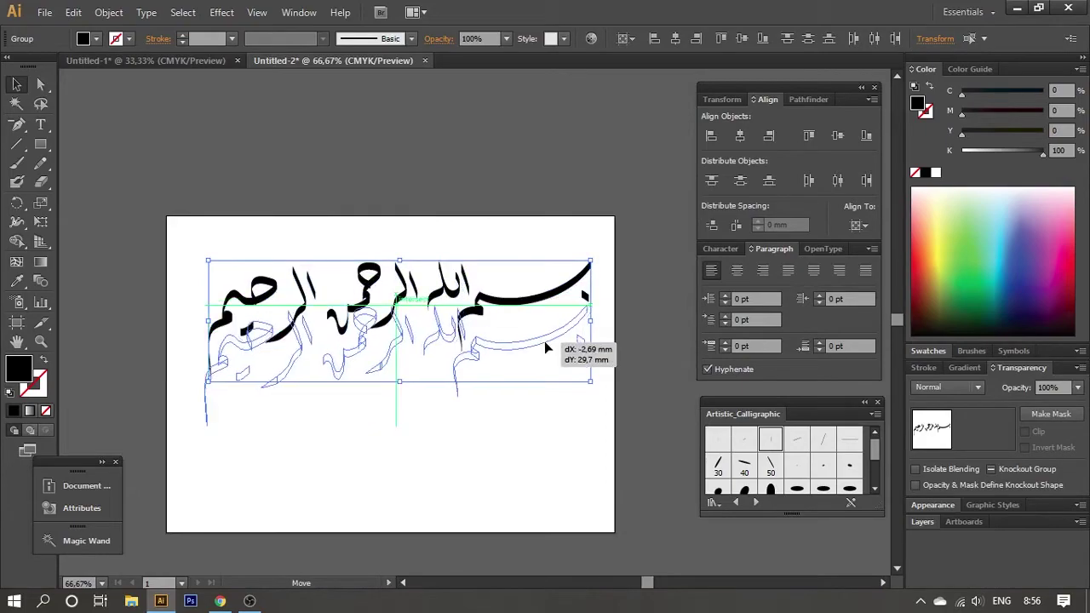
pyautogui.click(539, 452)
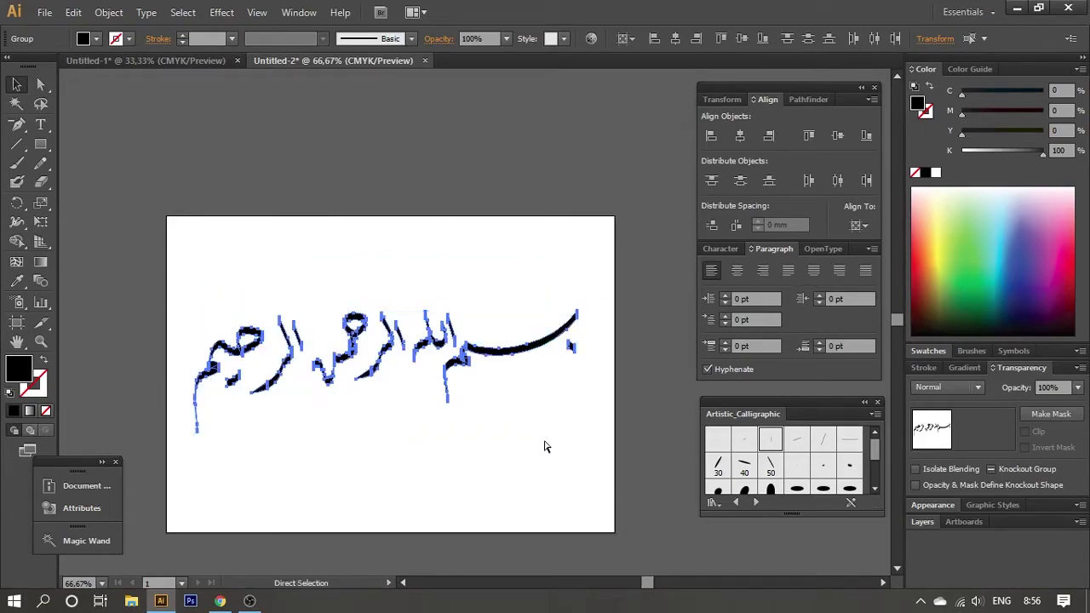
pyautogui.click(558, 350)
pyautogui.moveTo(579, 307); pyautogui.dragTo(574, 300)
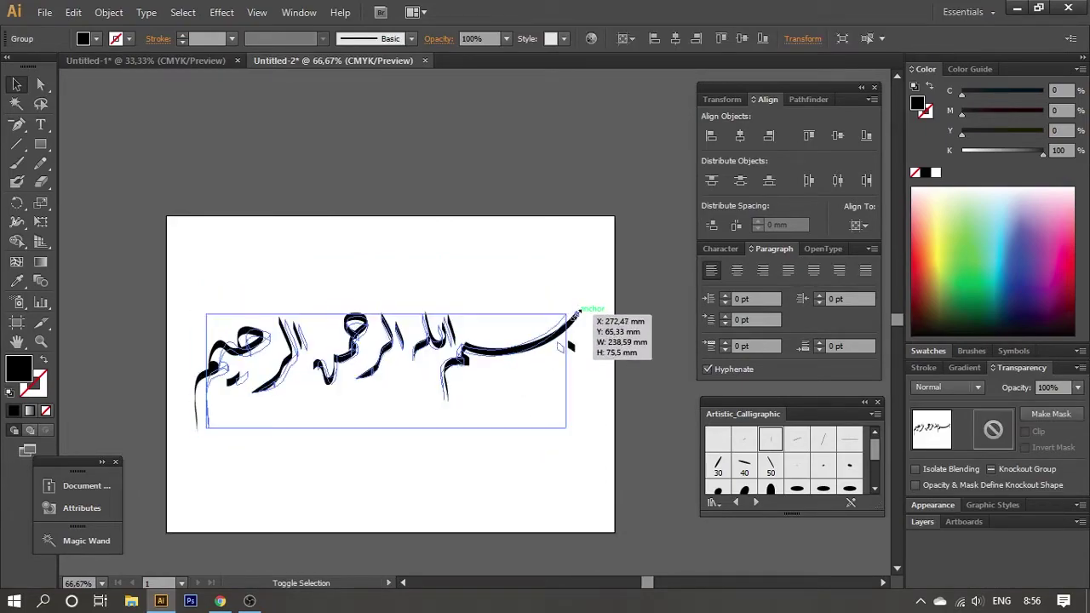
pyautogui.click(316, 409)
# Nudge the letters of the last word slightly to the right
pyautogui.scroll(1, 316, 409)
pyautogui.click(235, 305)
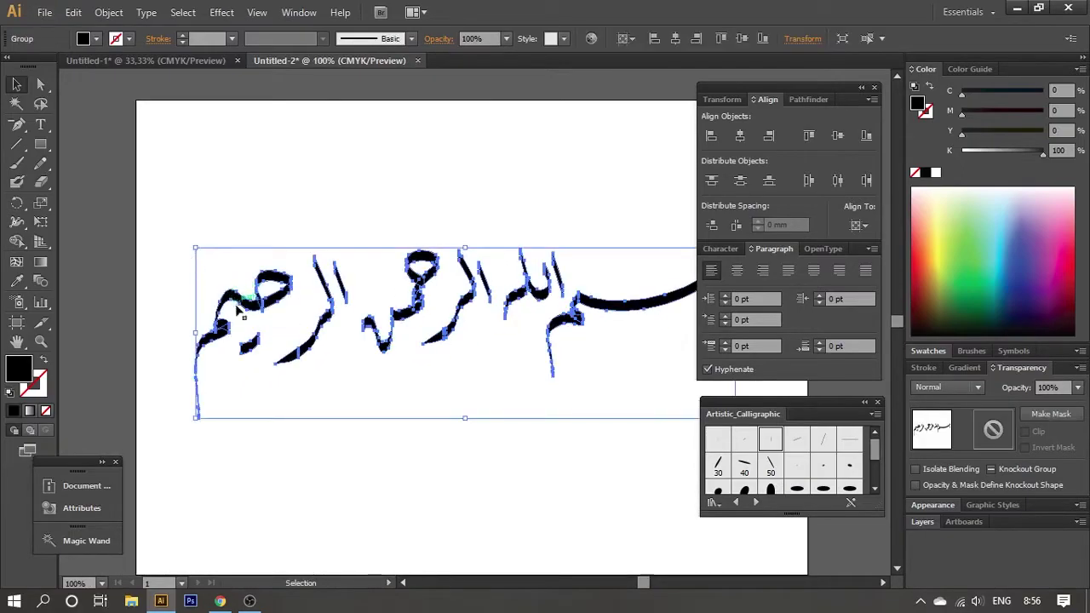
pyautogui.click(185, 254)
pyautogui.moveTo(352, 391); pyautogui.dragTo(358, 396)
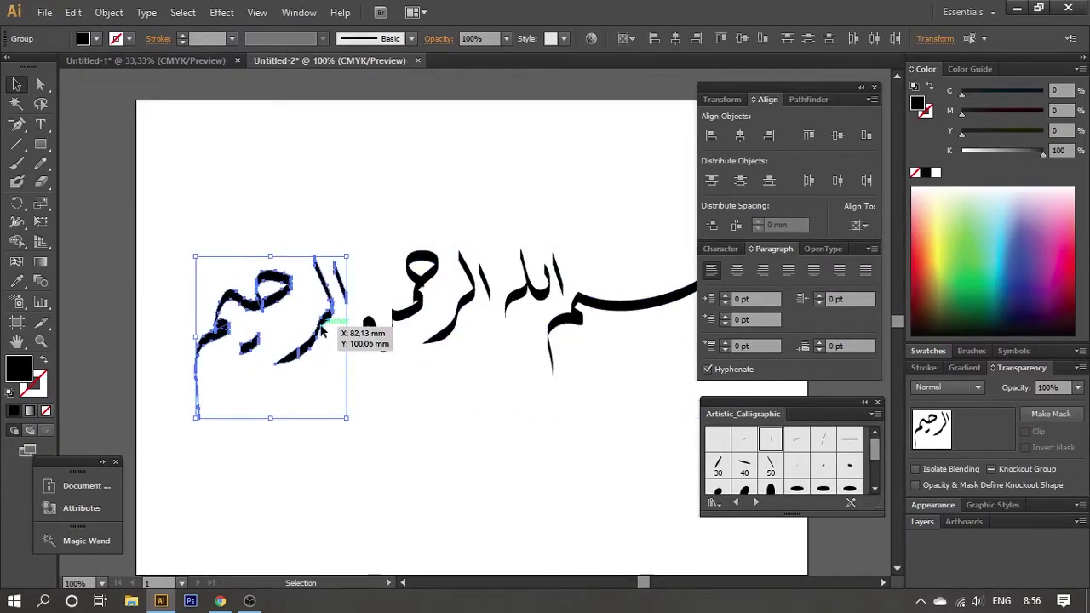
pyautogui.moveTo(281, 302); pyautogui.dragTo(290, 302)
pyautogui.click(423, 455)
# Add two small red accent marks to the calligraphy
pyautogui.hscroll(2, 396, 445)
pyautogui.scroll(-2, 424, 458)
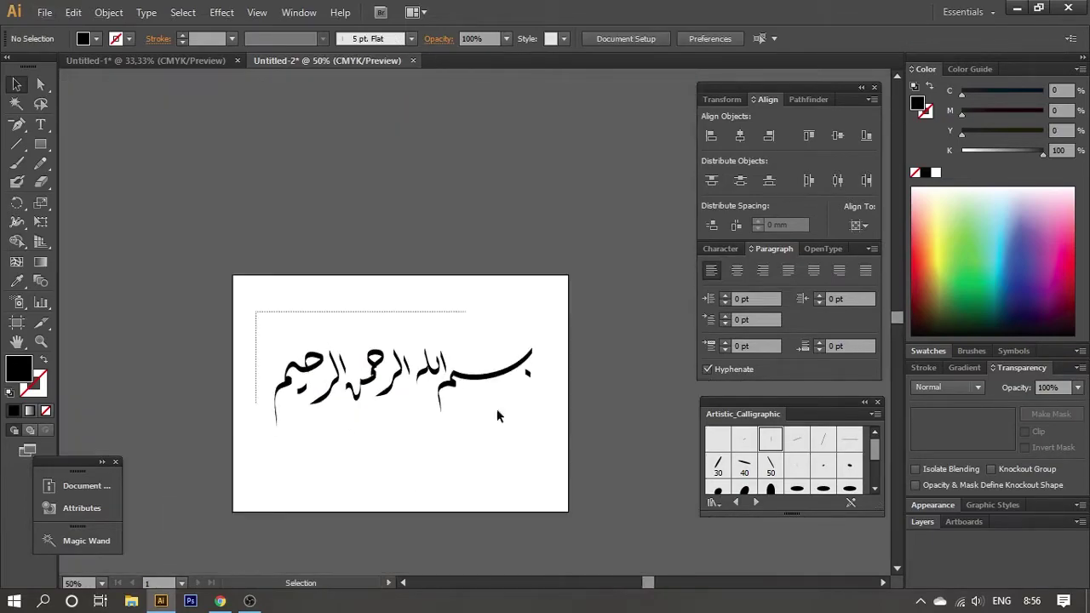
pyautogui.hotkey('ctrl', 'a')
pyautogui.click(538, 409)
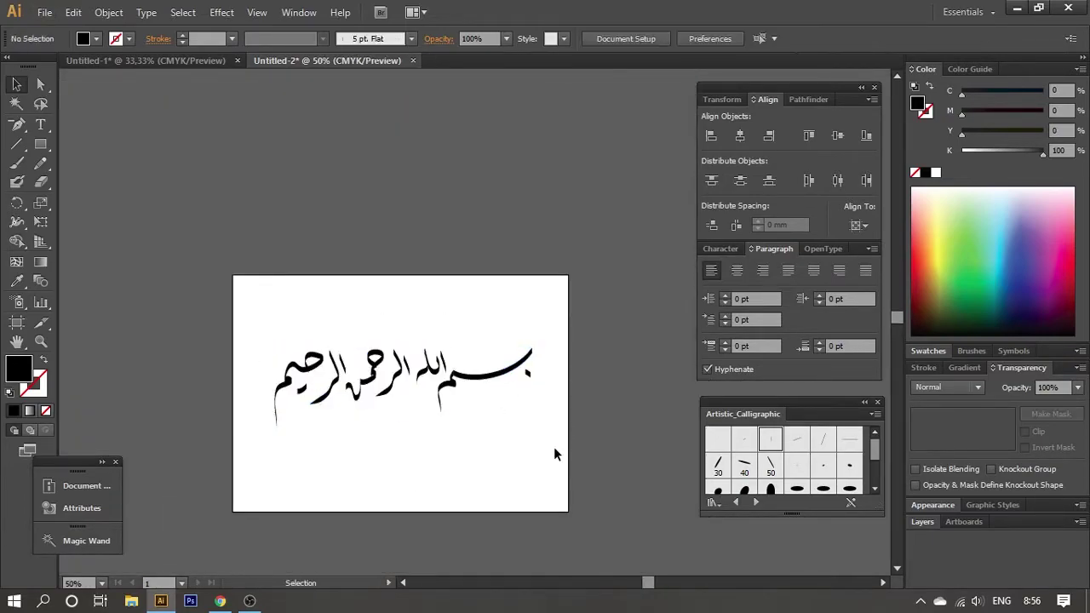
pyautogui.moveTo(559, 382); pyautogui.dragTo(340, 389)
# Move all the calligraphy down about 15 mm and open the Rectangle size dialog
pyautogui.scroll(-2, 432, 244)
pyautogui.scroll(1, 433, 238)
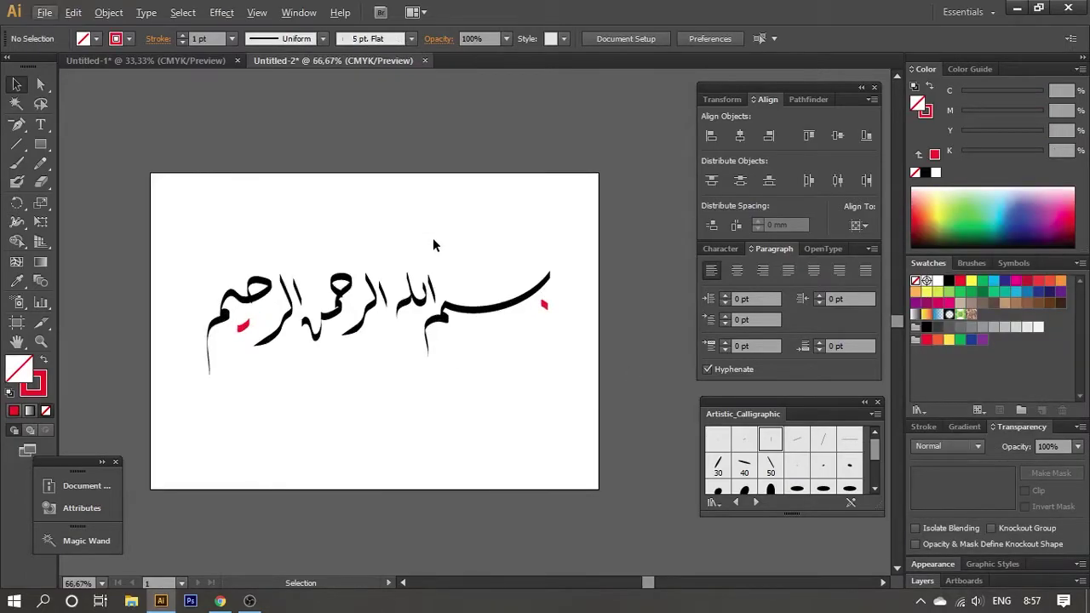
pyautogui.hotkey('ctrl', 'a')
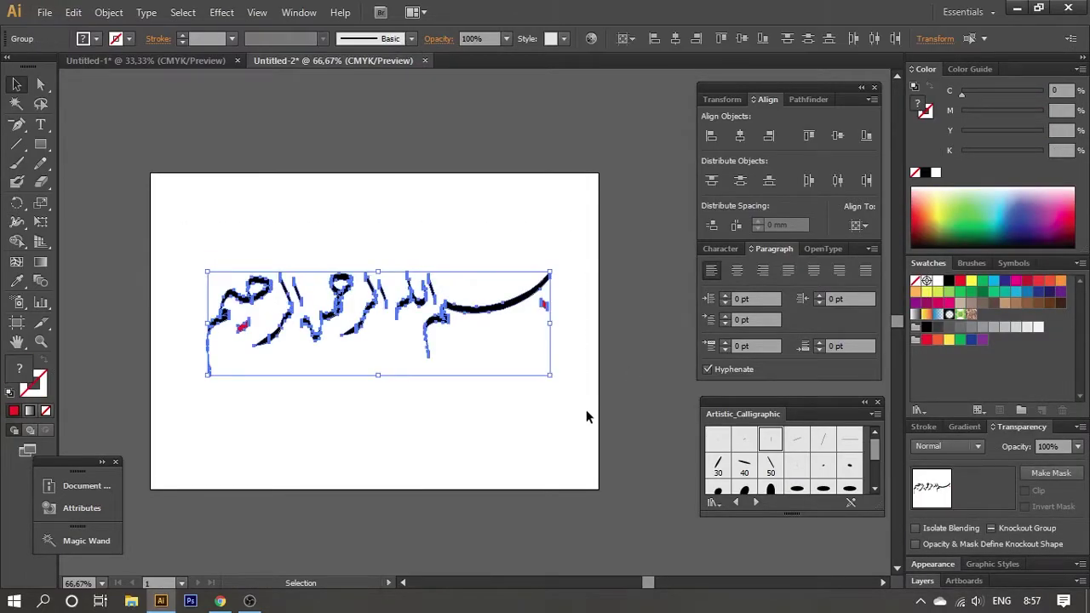
pyautogui.click(586, 409)
pyautogui.moveTo(452, 302); pyautogui.dragTo(452, 334)
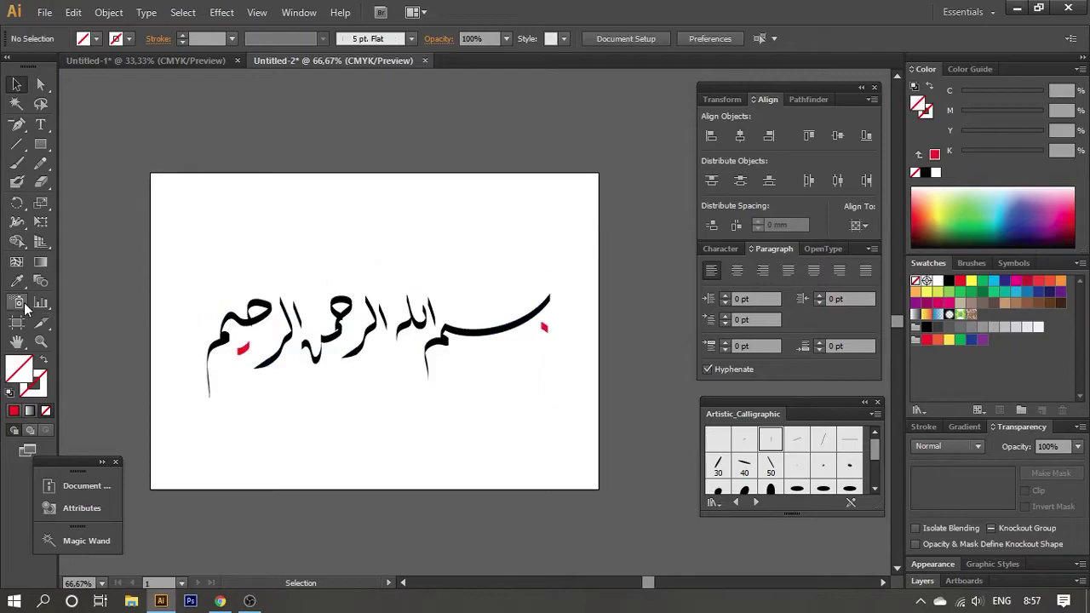
pyautogui.click(40, 145)
pyautogui.click(100, 138)
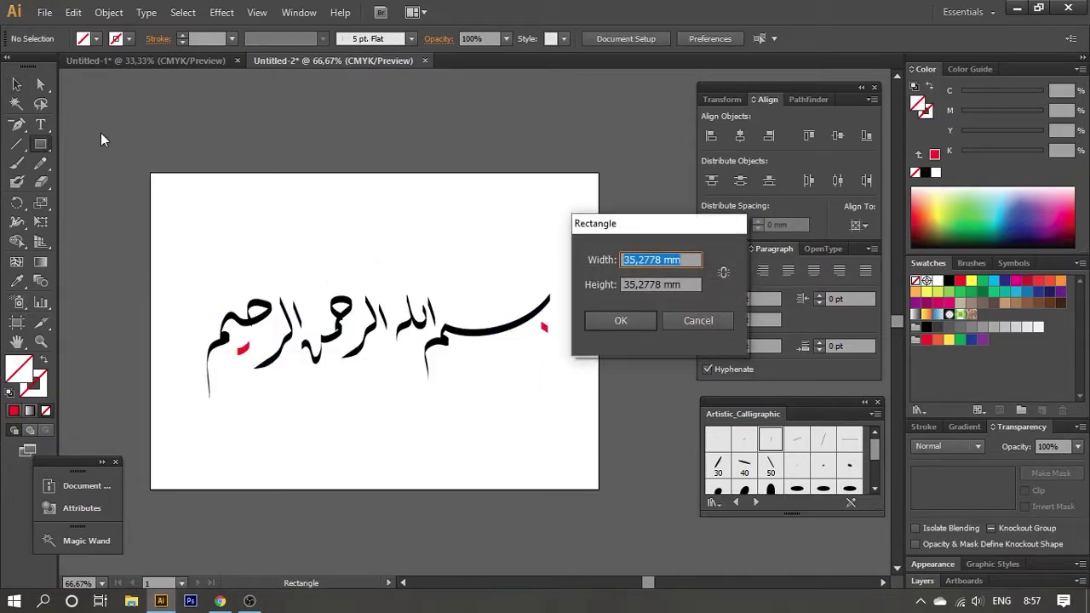
# Create an artboard-sized rectangle centred horizontally and vertically on the artboard
pyautogui.press('Return')
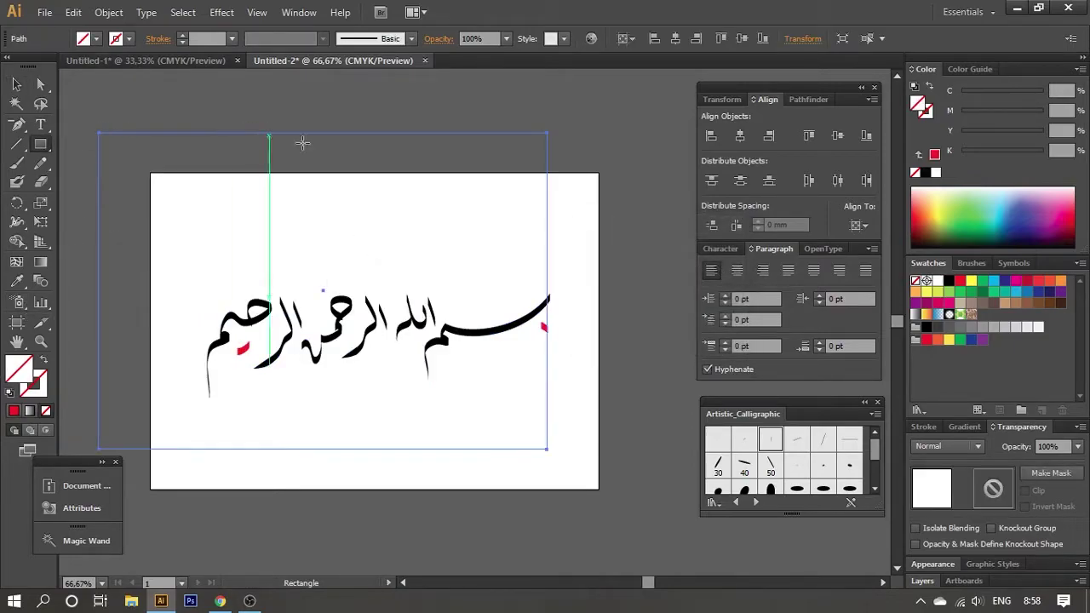
pyautogui.press('v')
pyautogui.click(769, 135)
pyautogui.click(837, 136)
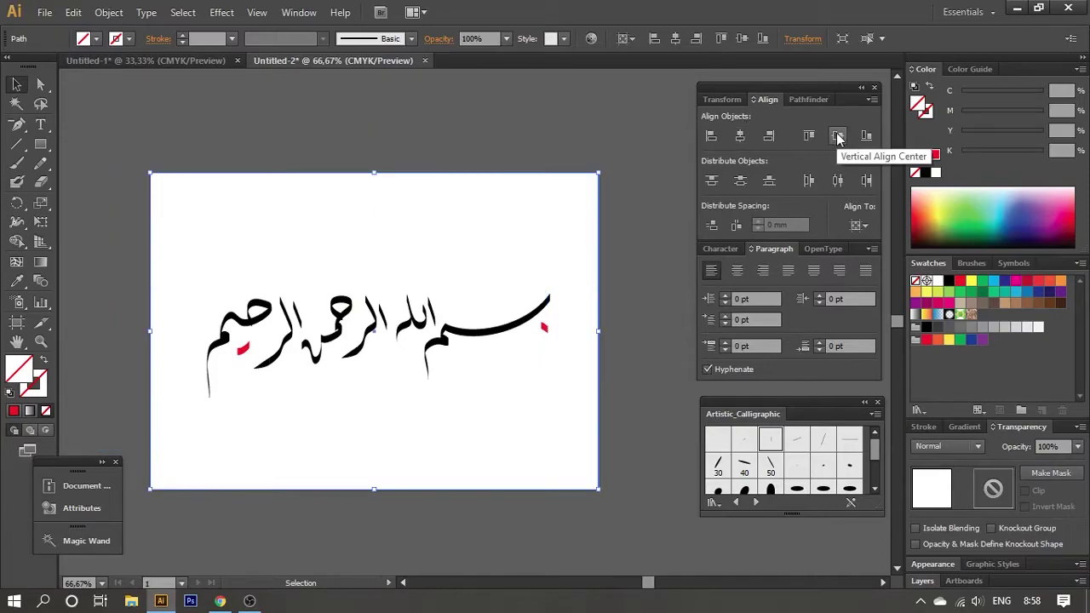
# Fill the rectangle with a radial gradient whose dark stop is light grey K20
pyautogui.click(969, 426)
pyautogui.click(1012, 493)
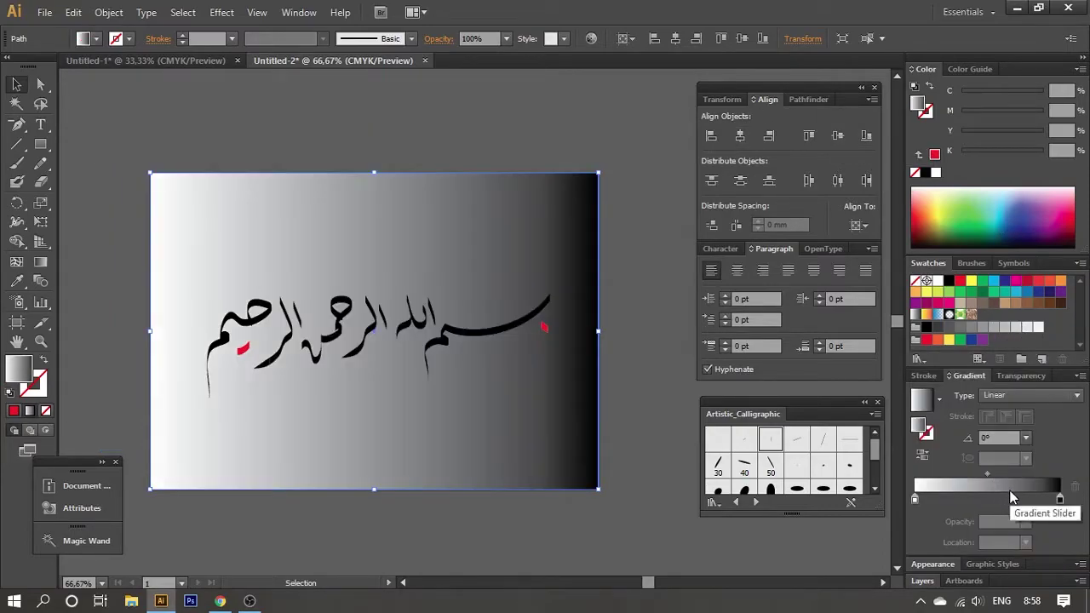
pyautogui.click(1030, 395)
pyautogui.click(994, 423)
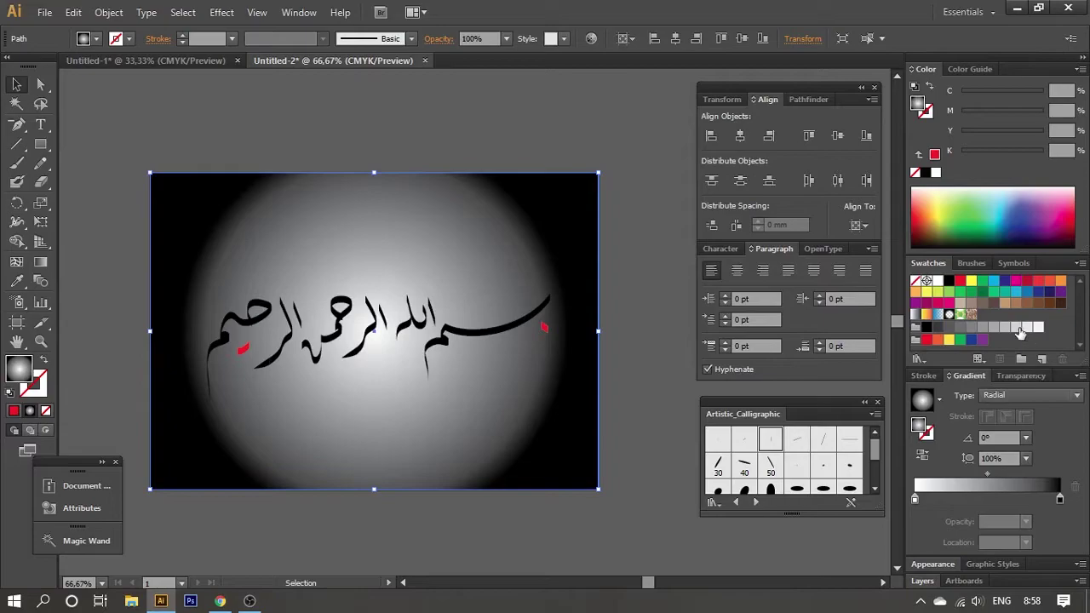
pyautogui.click(978, 305)
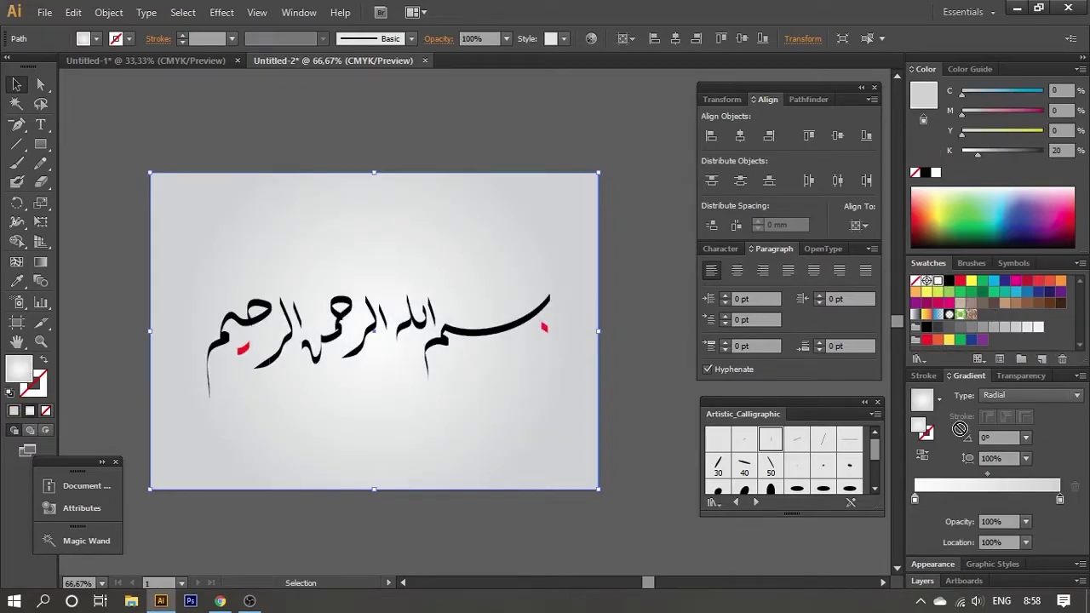
pyautogui.click(914, 498)
# Widen the gradient's white centre and enlarge it across the artboard with the Gradient tool
pyautogui.press('g')
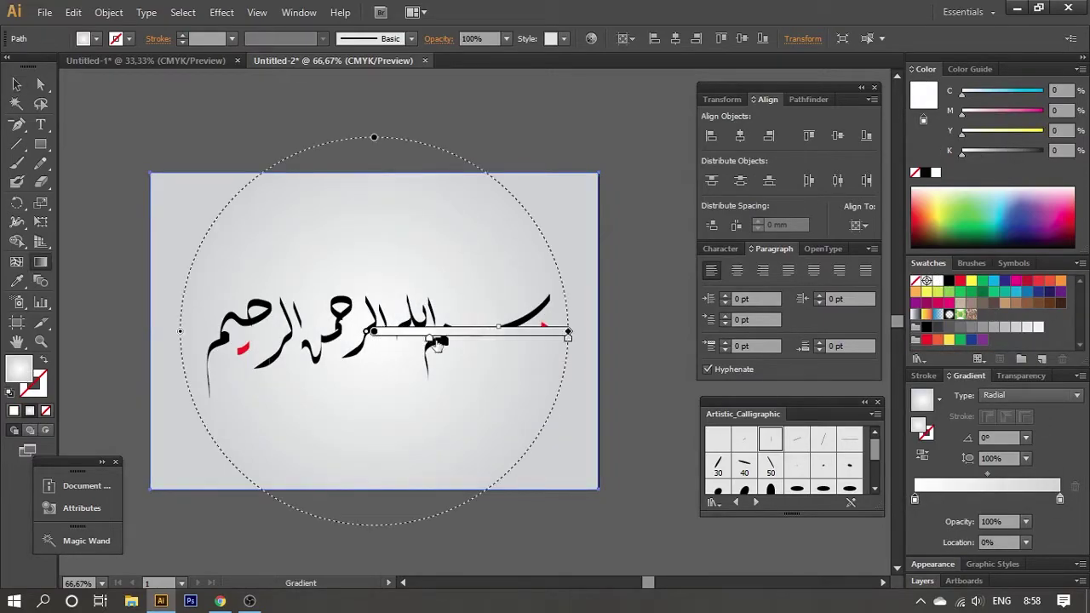
pyautogui.moveTo(436, 342); pyautogui.dragTo(464, 340)
pyautogui.moveTo(641, 330); pyautogui.dragTo(649, 330)
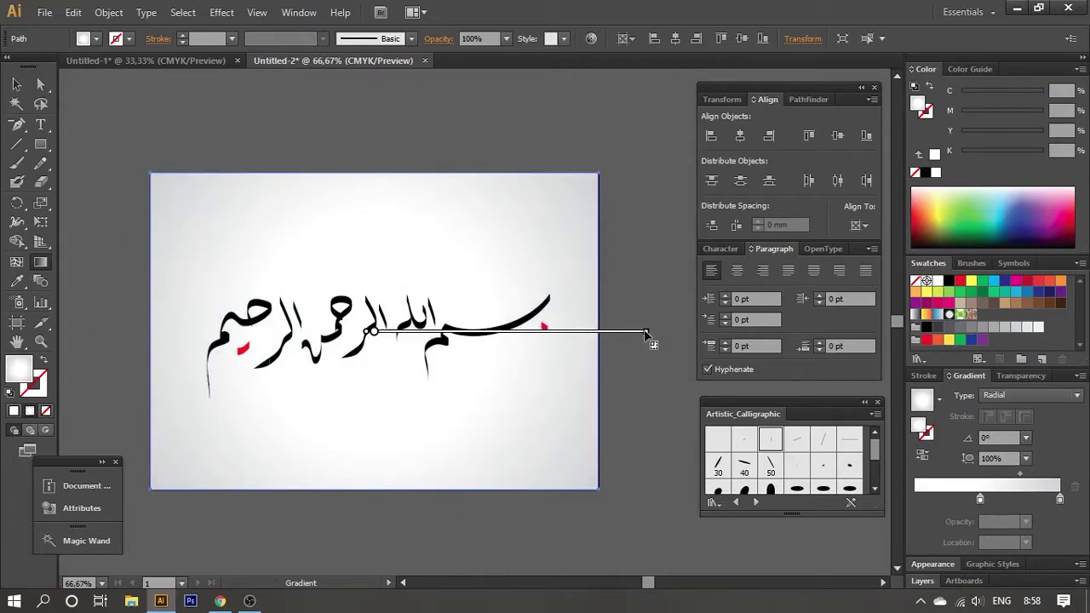
pyautogui.press('v')
pyautogui.hotkey('ctrl', '-')
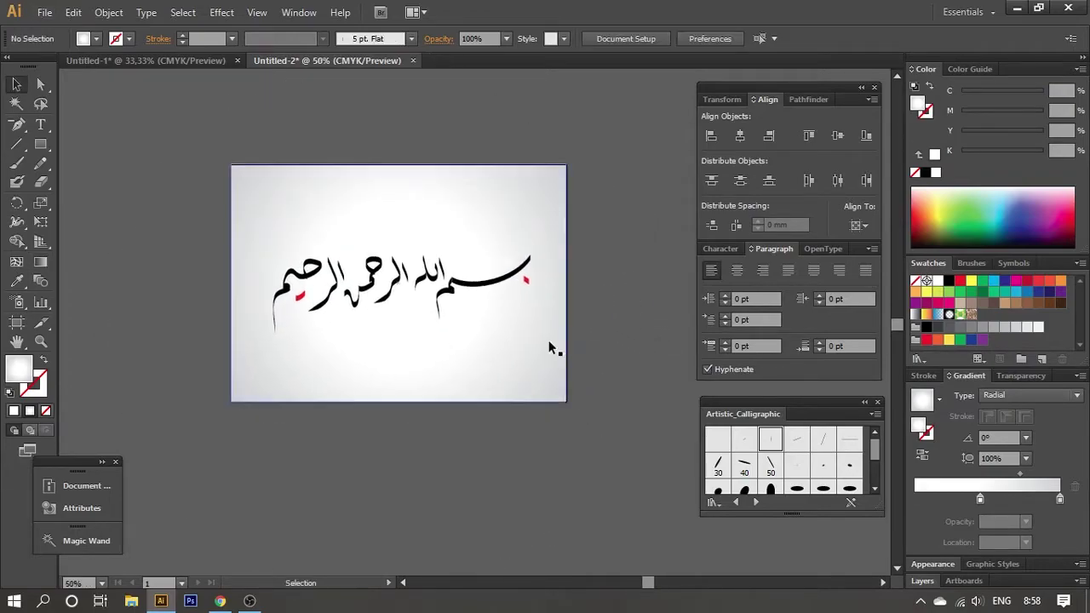
pyautogui.click(1022, 477)
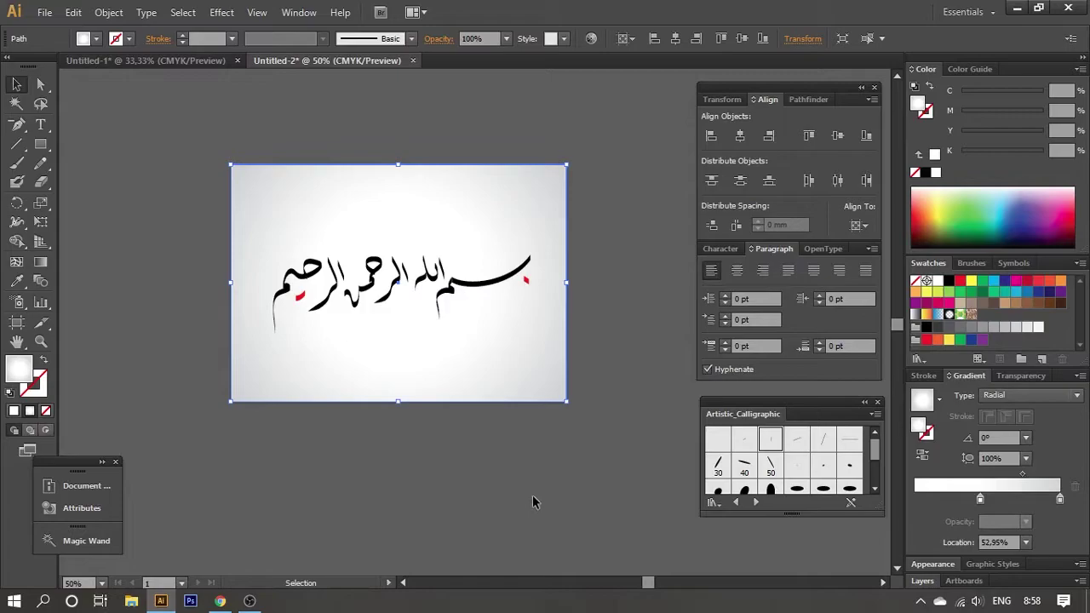
pyautogui.press('g')
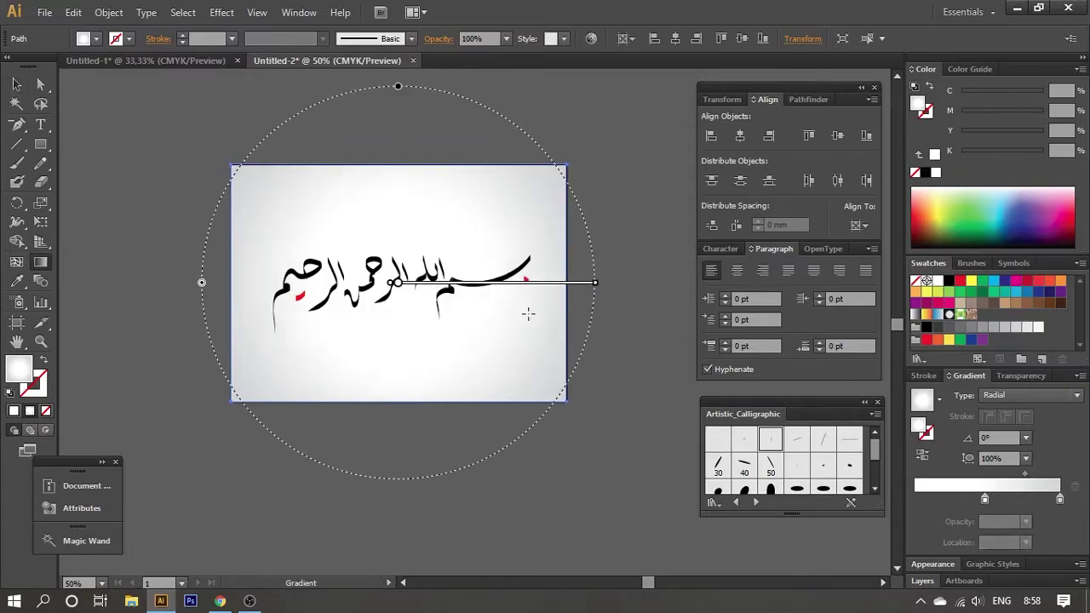
pyautogui.press('v')
pyautogui.scroll(4, 527, 312)
pyautogui.moveTo(511, 281)
pyautogui.mouseDown()
pyautogui.moveTo(602, 239)
pyautogui.moveTo(565, 241)
pyautogui.mouseUp()
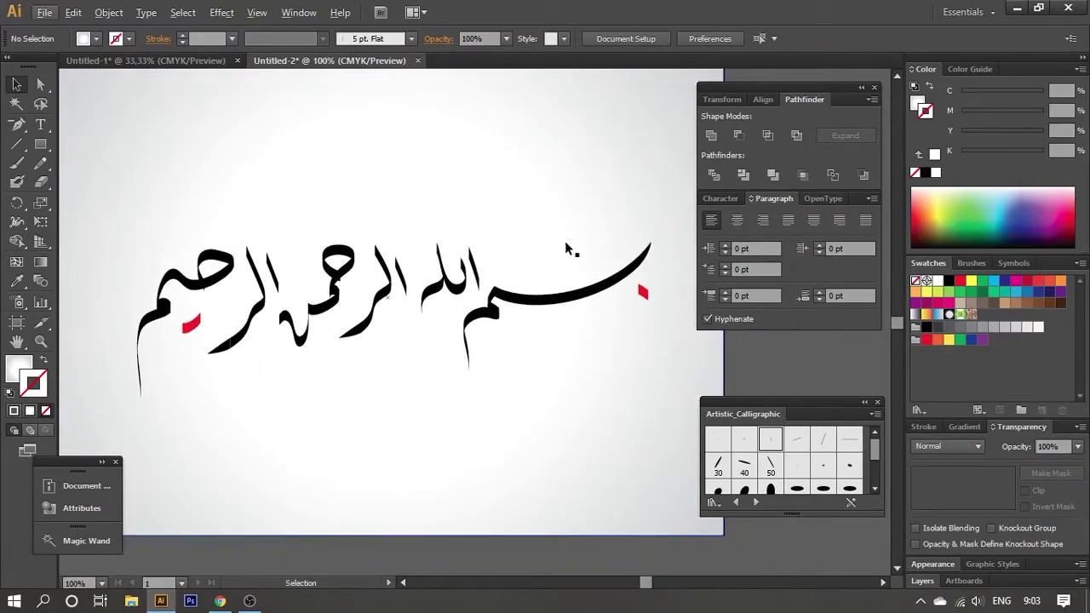
# Duplicate the calligraphy slightly offset, giving the copy a 30% grey fill and no stroke
pyautogui.scroll(-2, 561, 242)
pyautogui.click(579, 284)
pyautogui.scroll(1, 569, 289)
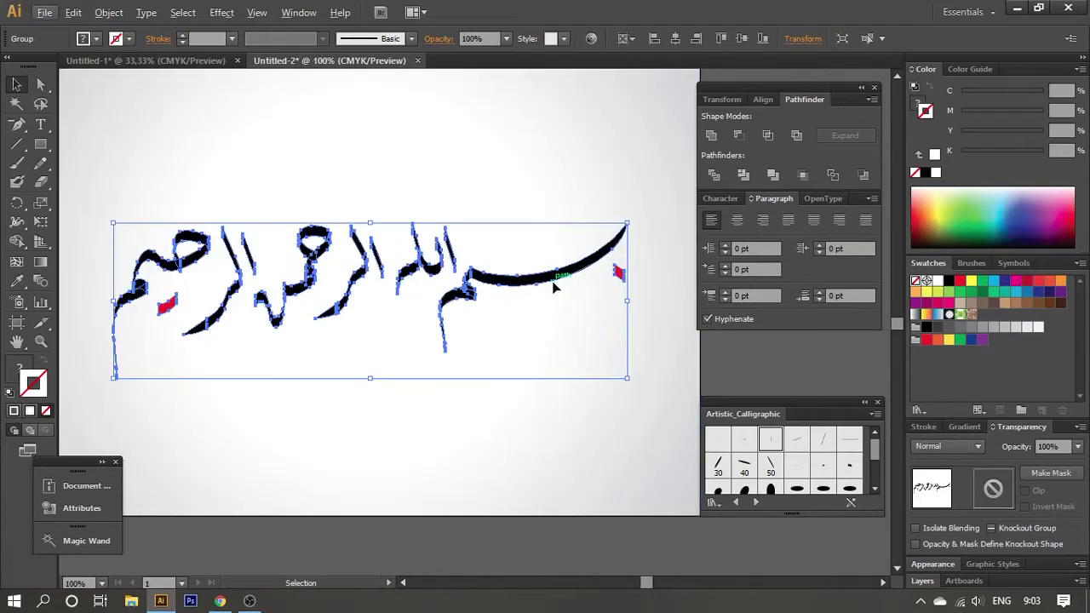
pyautogui.moveTo(554, 285); pyautogui.dragTo(555, 284)
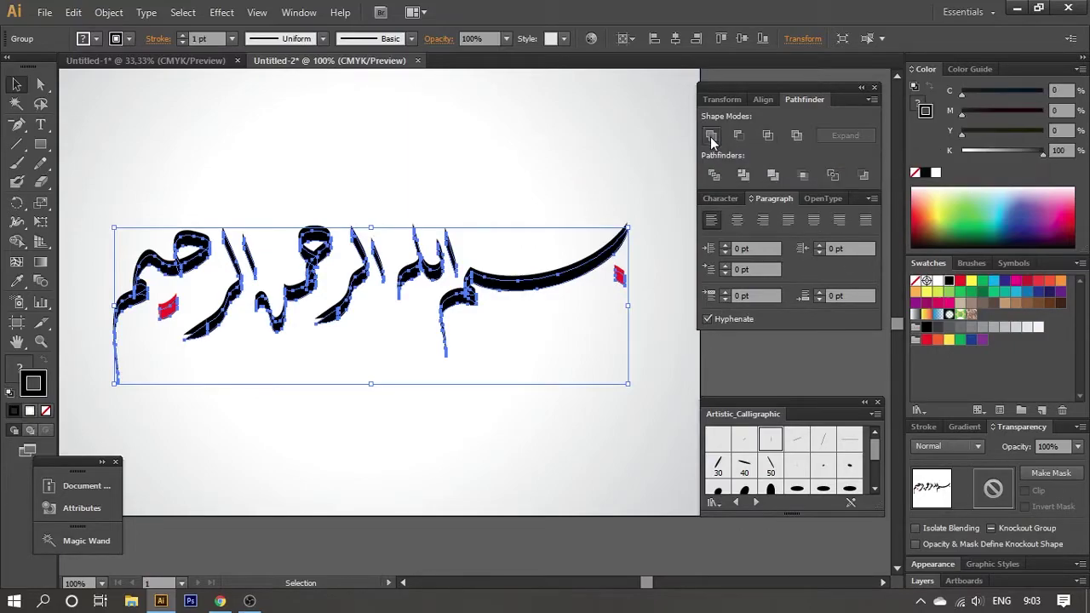
pyautogui.click(959, 281)
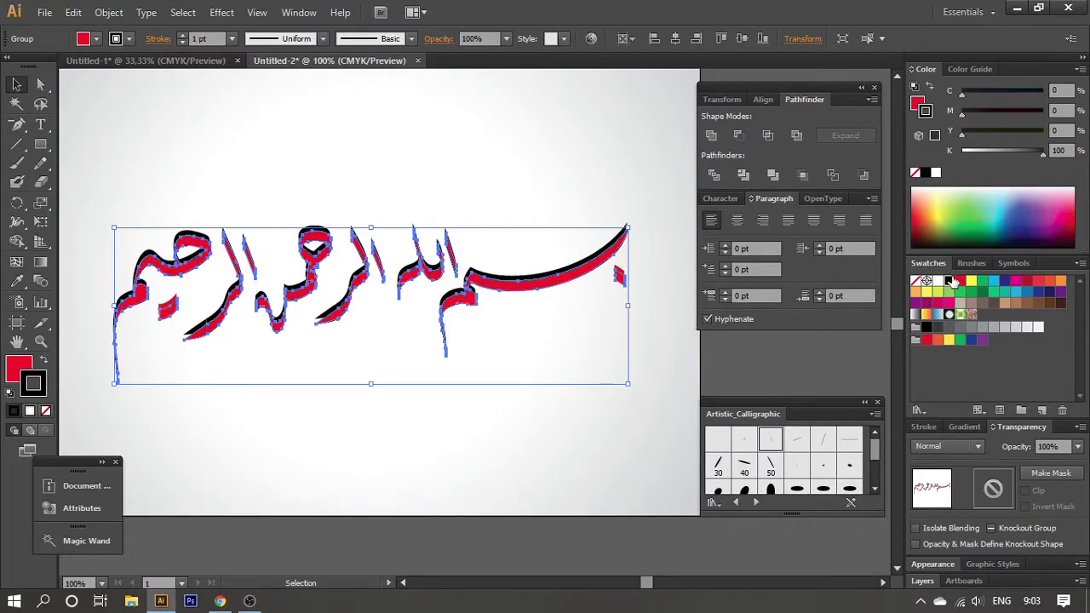
pyautogui.click(915, 281)
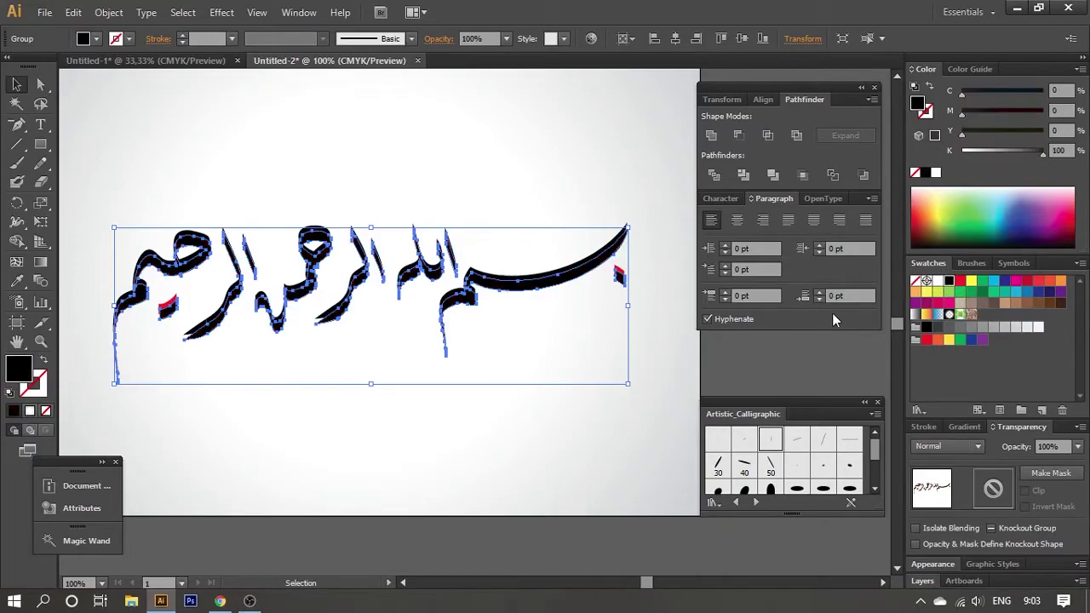
pyautogui.click(1015, 328)
pyautogui.click(1007, 329)
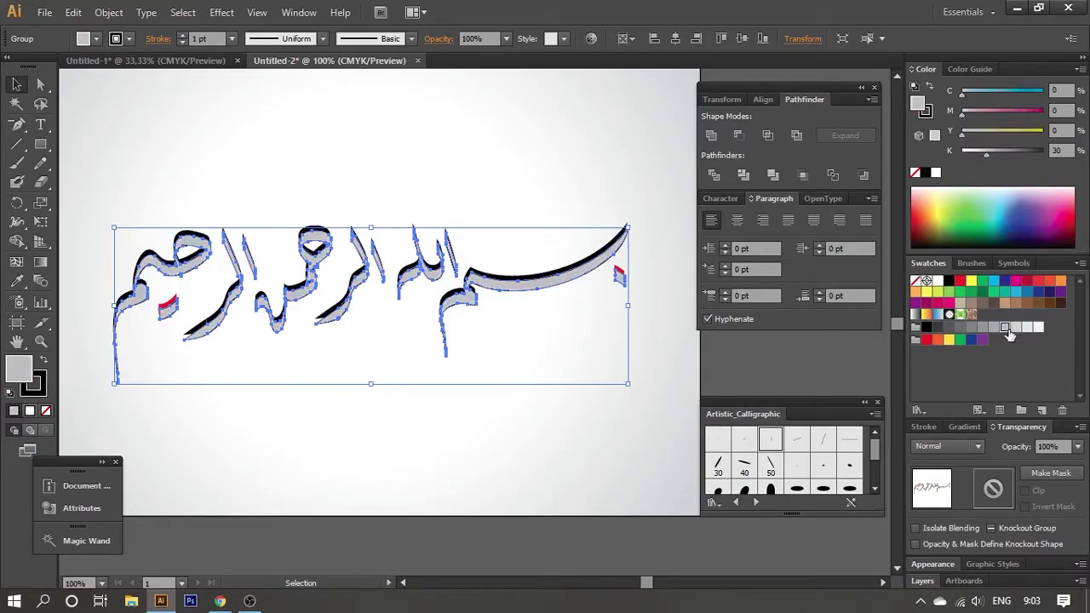
pyautogui.click(47, 411)
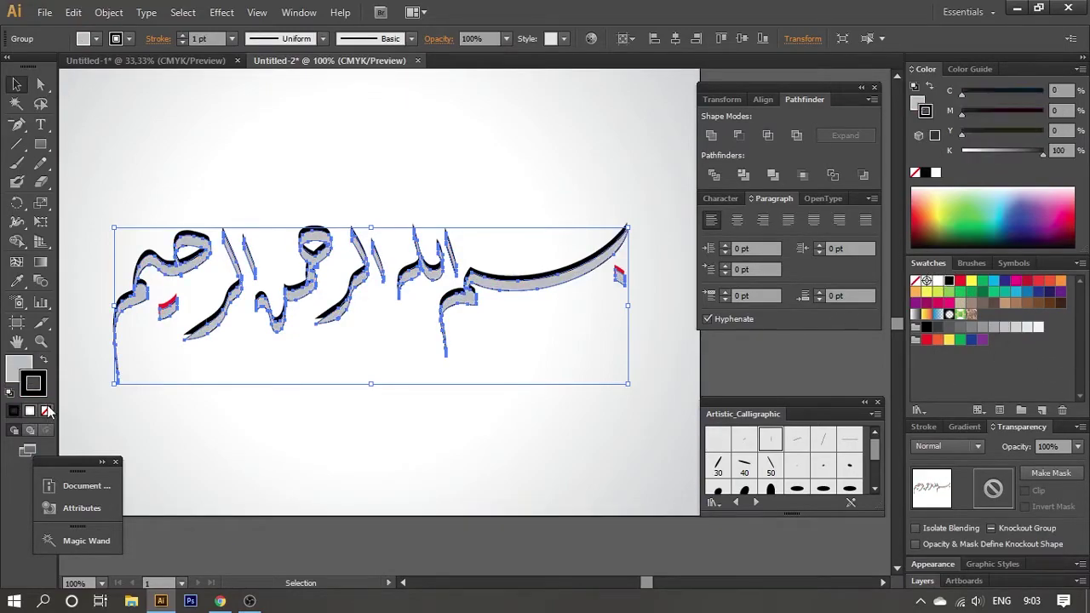
pyautogui.click(312, 401)
pyautogui.hotkey('ctrl', '+')
pyautogui.click(467, 307)
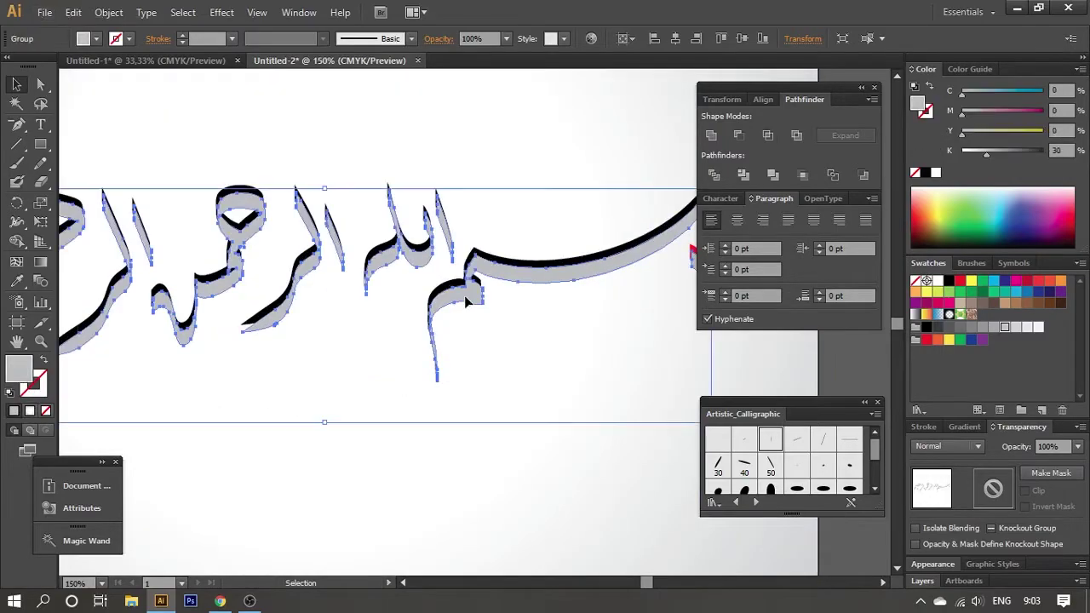
# Place a white-filled copy of the shadow down and to the right of the calligraphy
pyautogui.click(509, 370)
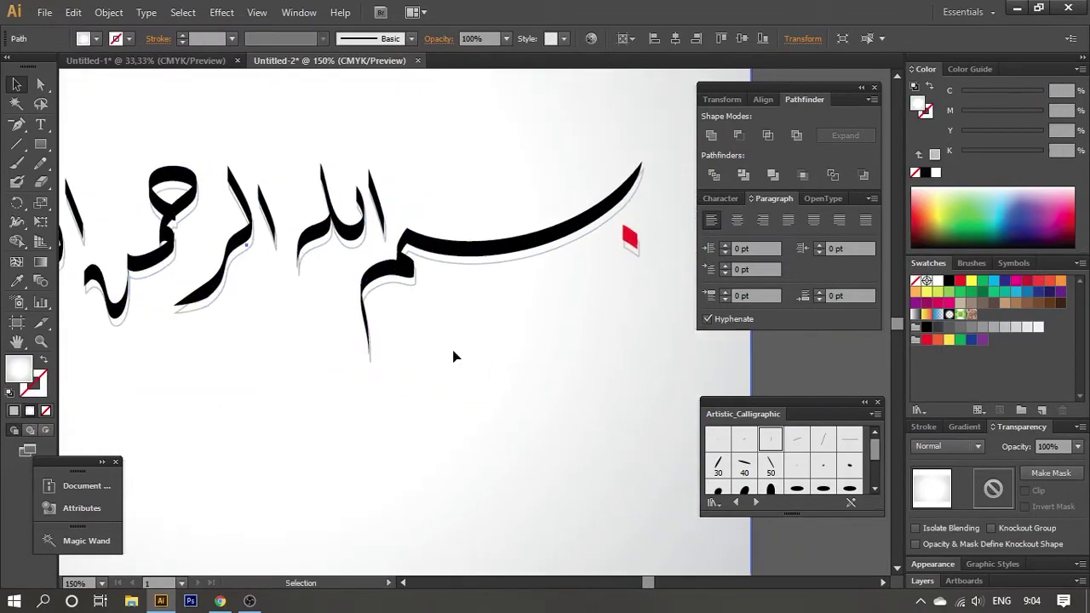
pyautogui.scroll(2, 377, 255)
pyautogui.scroll(-1, 377, 260)
pyautogui.click(375, 259)
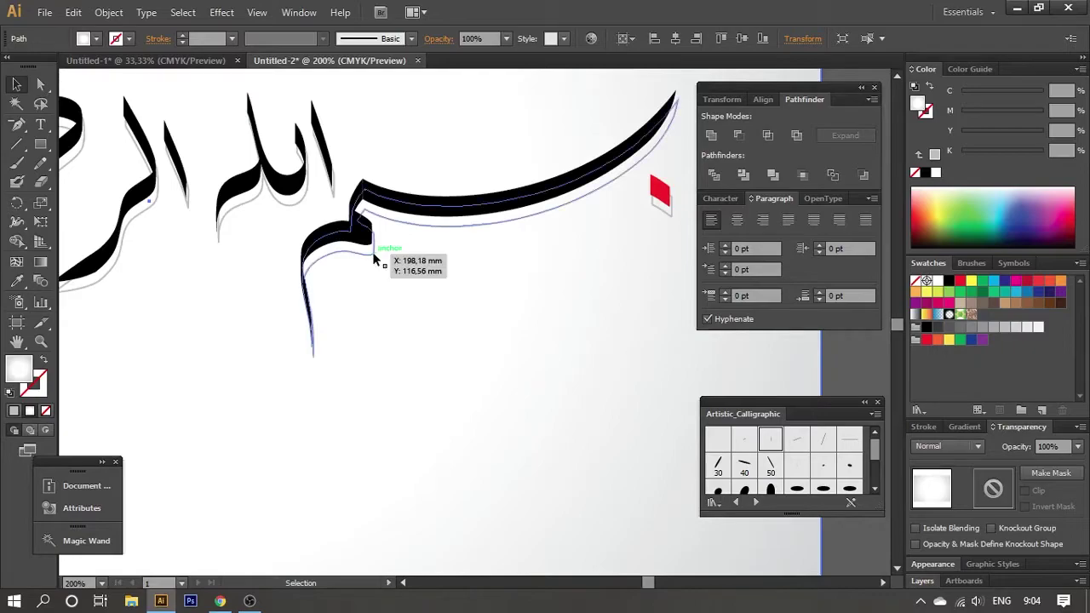
pyautogui.moveTo(375, 259); pyautogui.dragTo(455, 401)
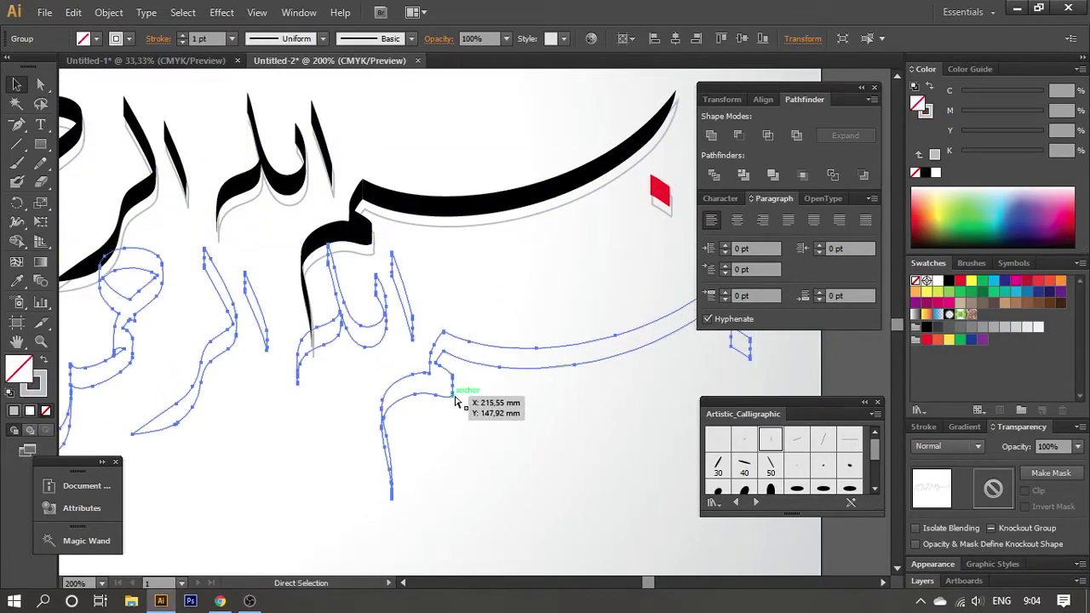
pyautogui.moveTo(456, 402); pyautogui.dragTo(456, 402)
pyautogui.keyDown('shift'); pyautogui.click(504, 228); pyautogui.keyUp('shift')
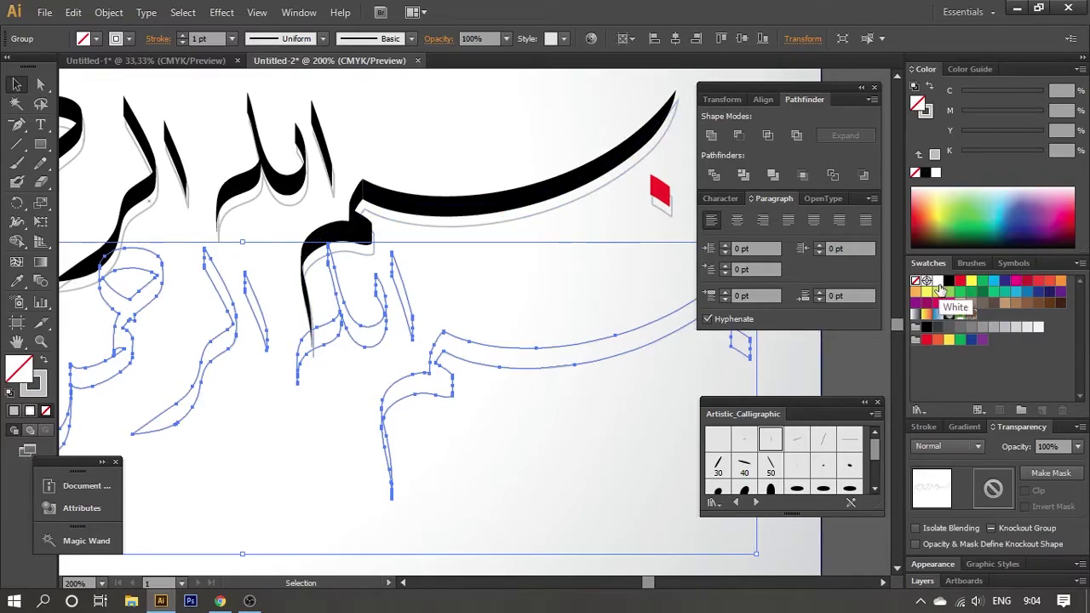
pyautogui.click(938, 285)
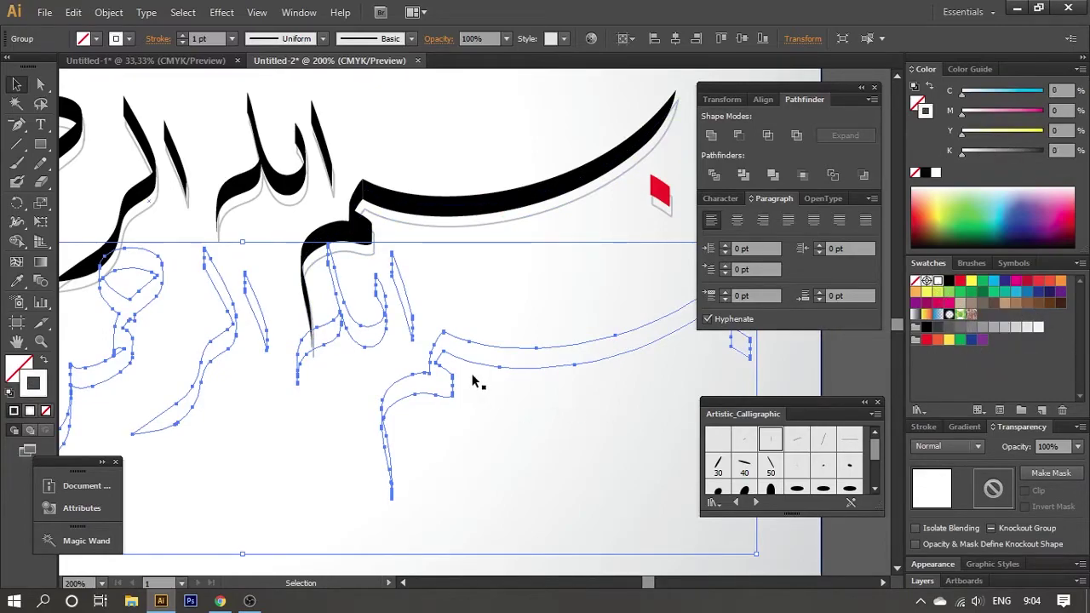
# Blend the black calligraphy with the far copy and set that copy's opacity to 0%
pyautogui.keyDown('shift'); pyautogui.click(425, 228); pyautogui.keyUp('shift')
pyautogui.click(108, 12)
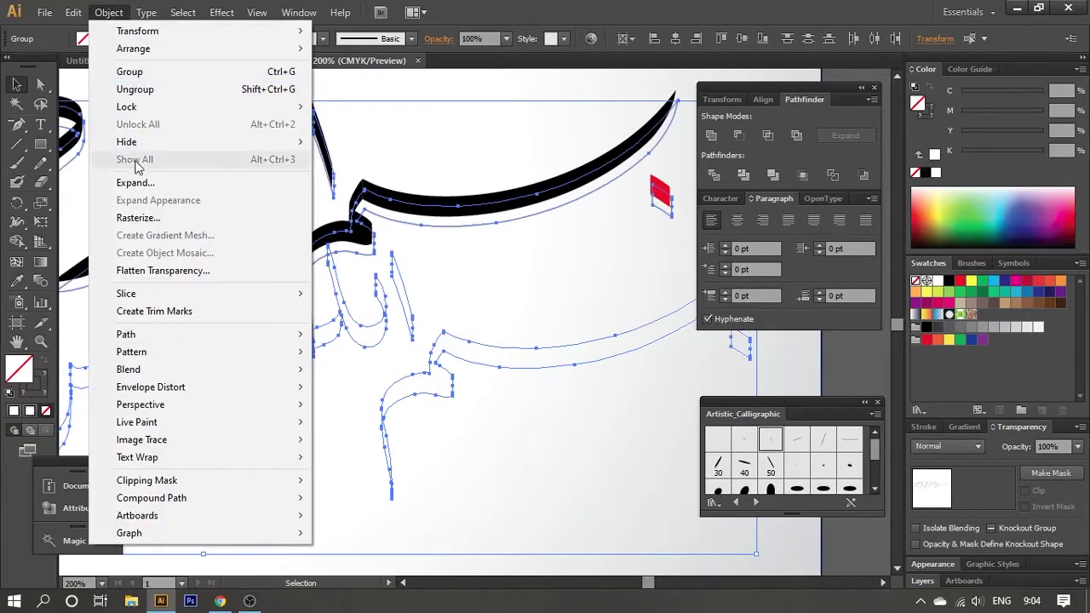
pyautogui.moveTo(128, 369)
pyautogui.click(345, 372)
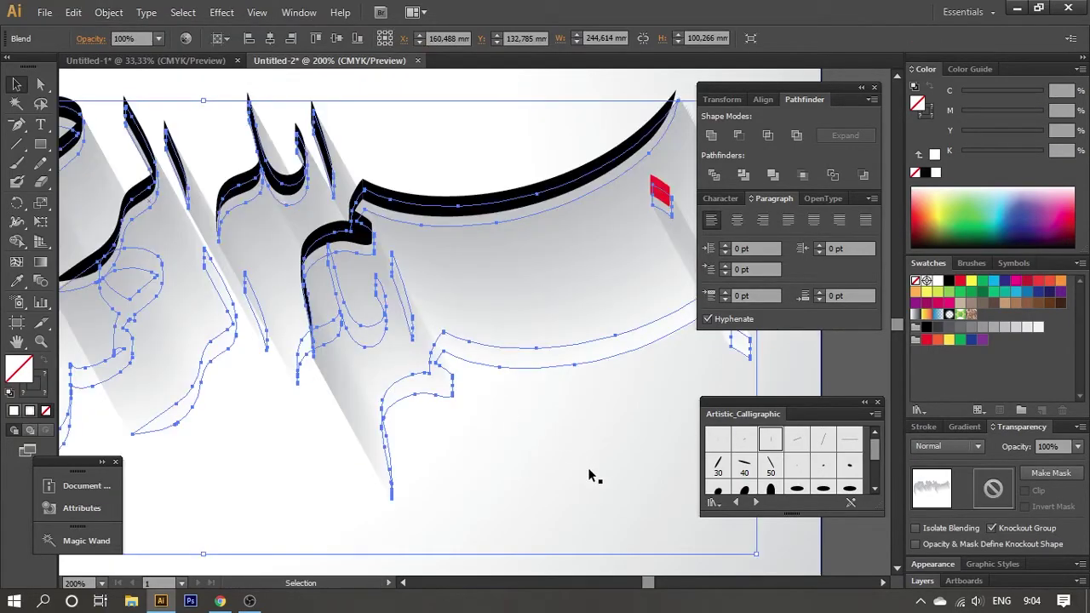
pyautogui.doubleClick(587, 343)
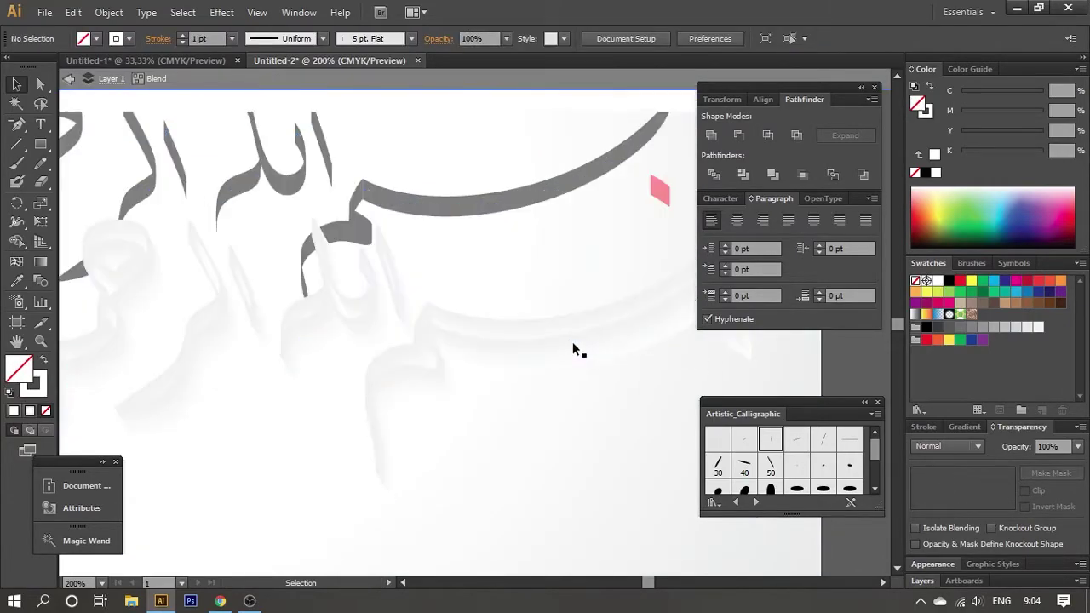
pyautogui.click(558, 360)
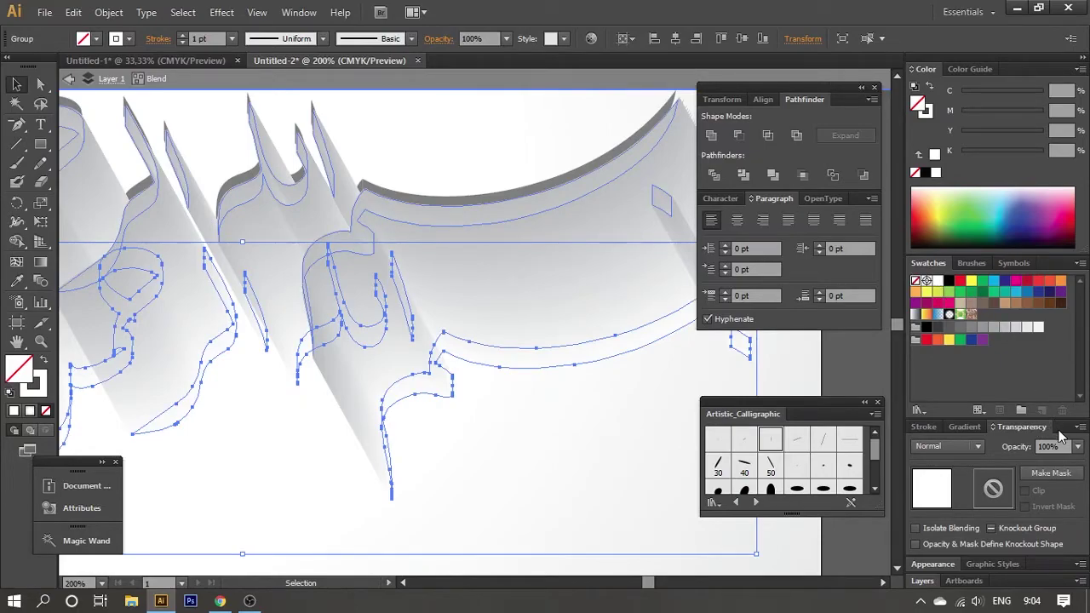
pyautogui.click(866, 377)
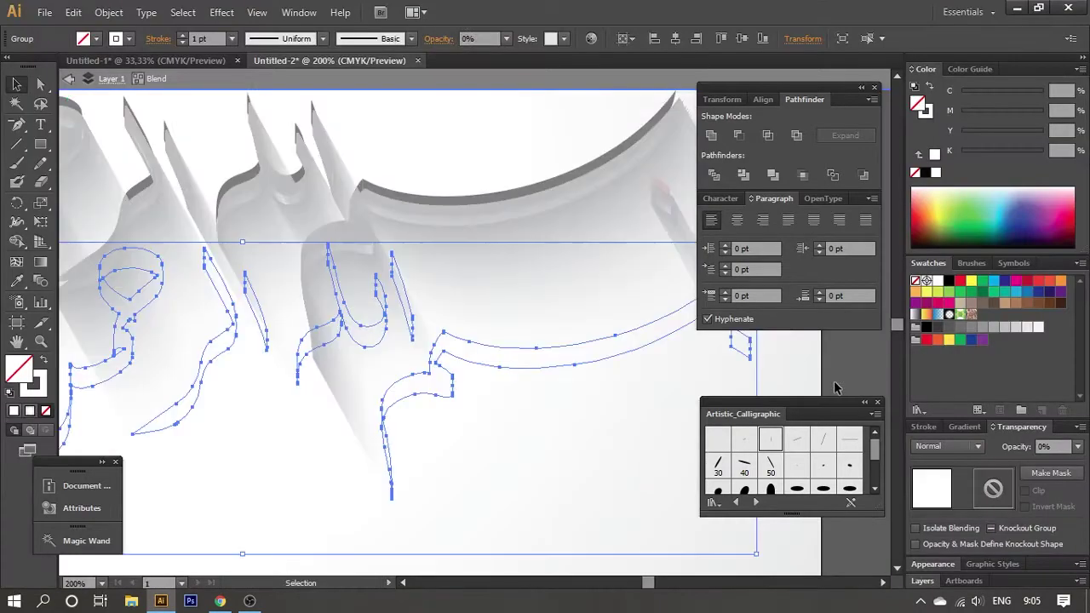
# Set the shadow blend to 200 specified steps and zoom out to the whole calligraphy
pyautogui.click(109, 12)
pyautogui.moveTo(128, 370)
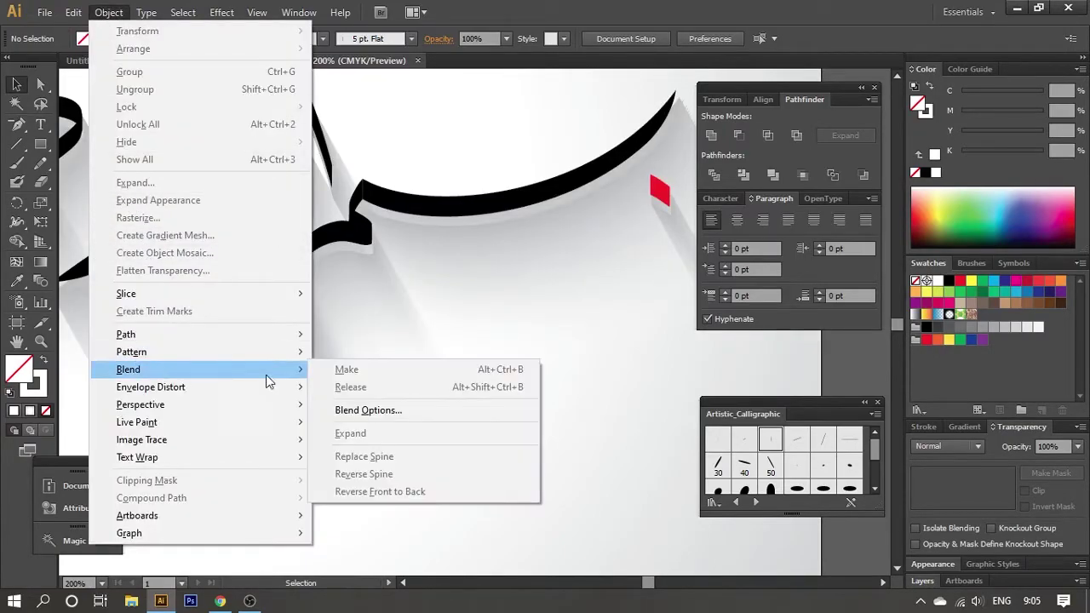
pyautogui.click(366, 411)
pyautogui.press('Return')
pyautogui.click(350, 248)
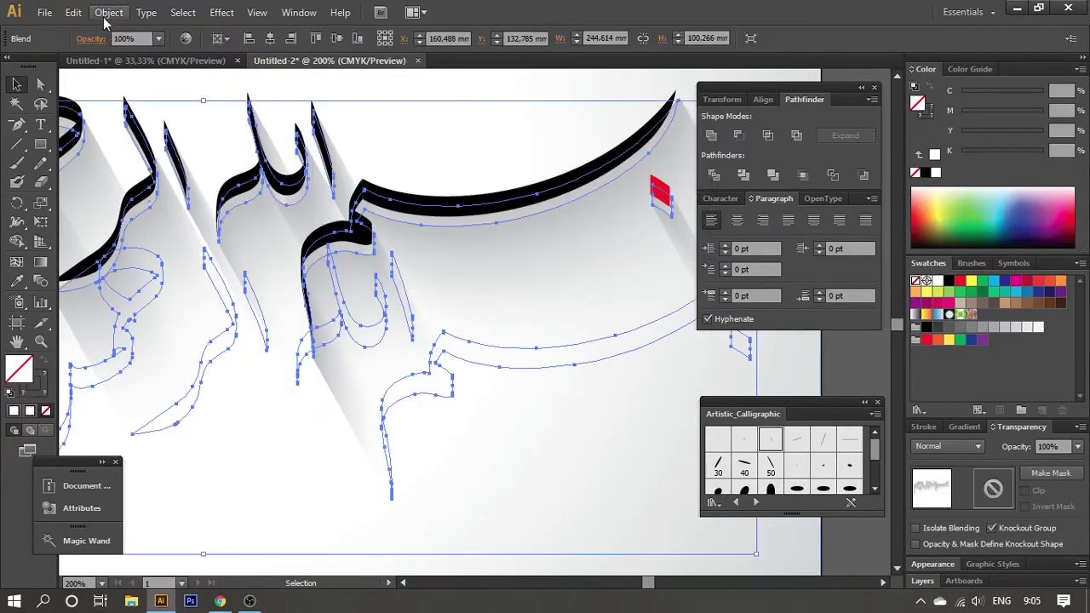
pyautogui.click(109, 12)
pyautogui.click(365, 410)
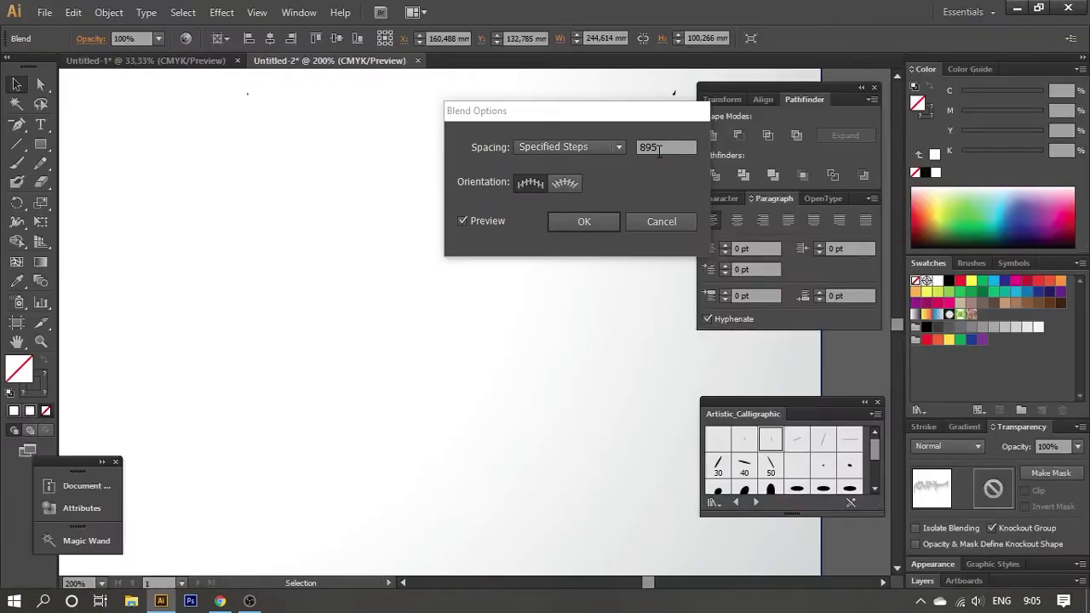
pyautogui.write('200')
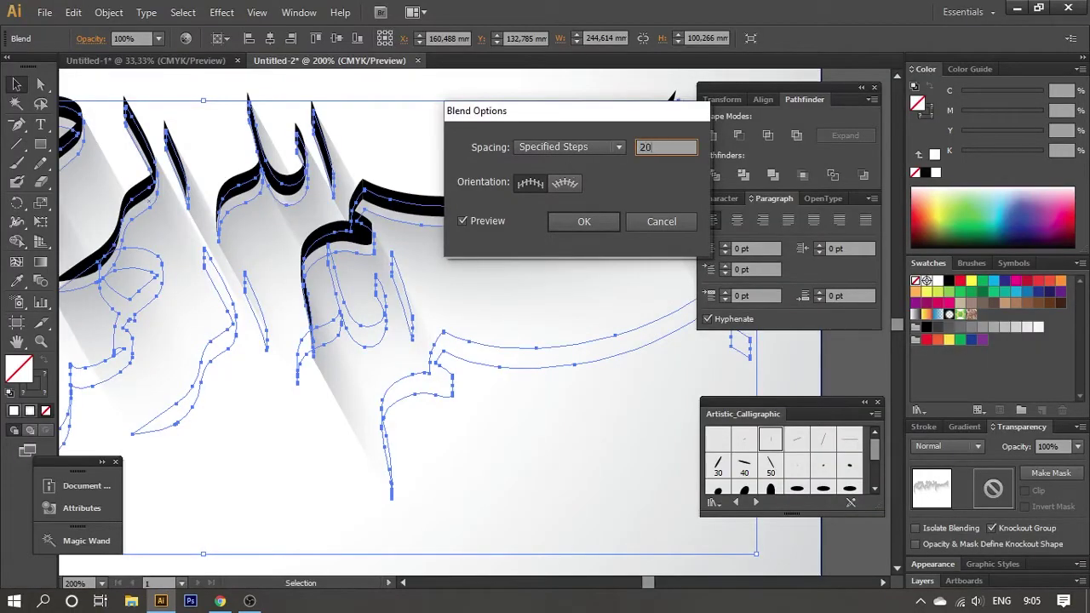
pyautogui.press('Tab')
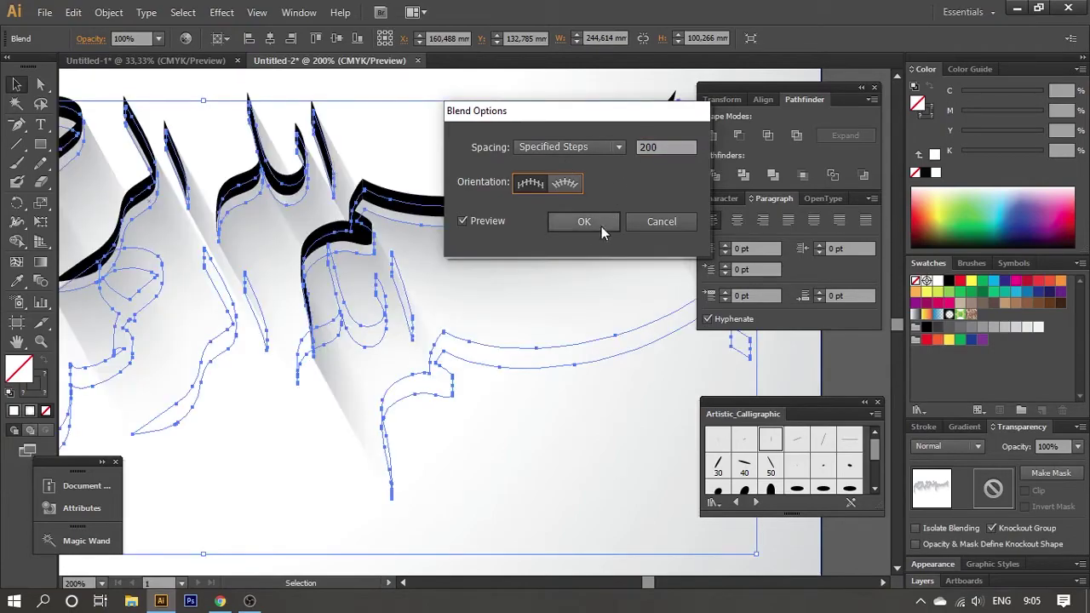
pyautogui.click(584, 221)
pyautogui.click(858, 362)
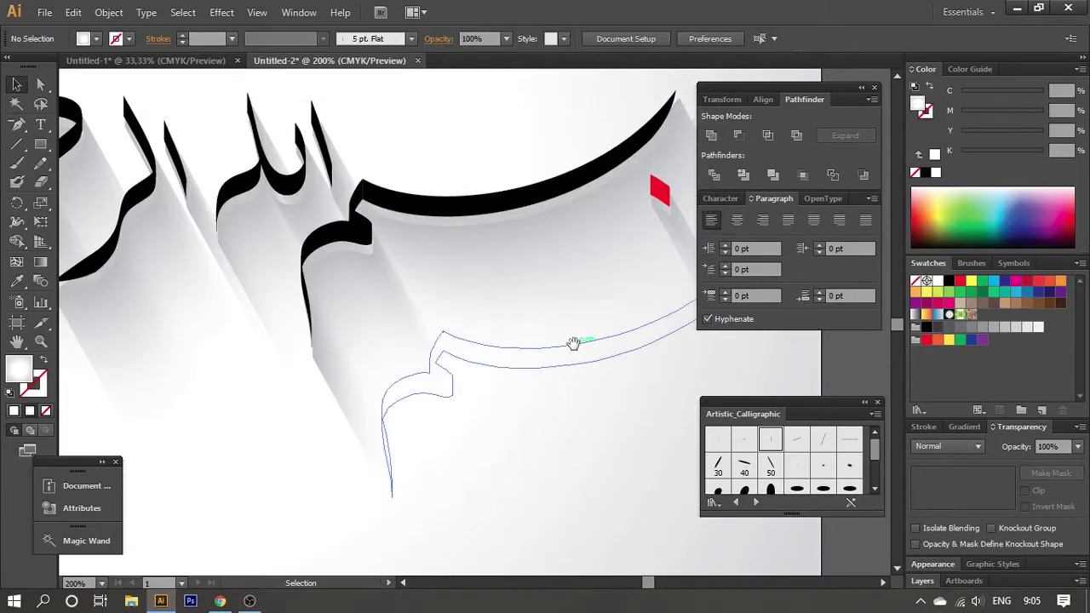
pyautogui.hotkey('ctrl', '-')
pyautogui.hotkey('ctrl', '-')
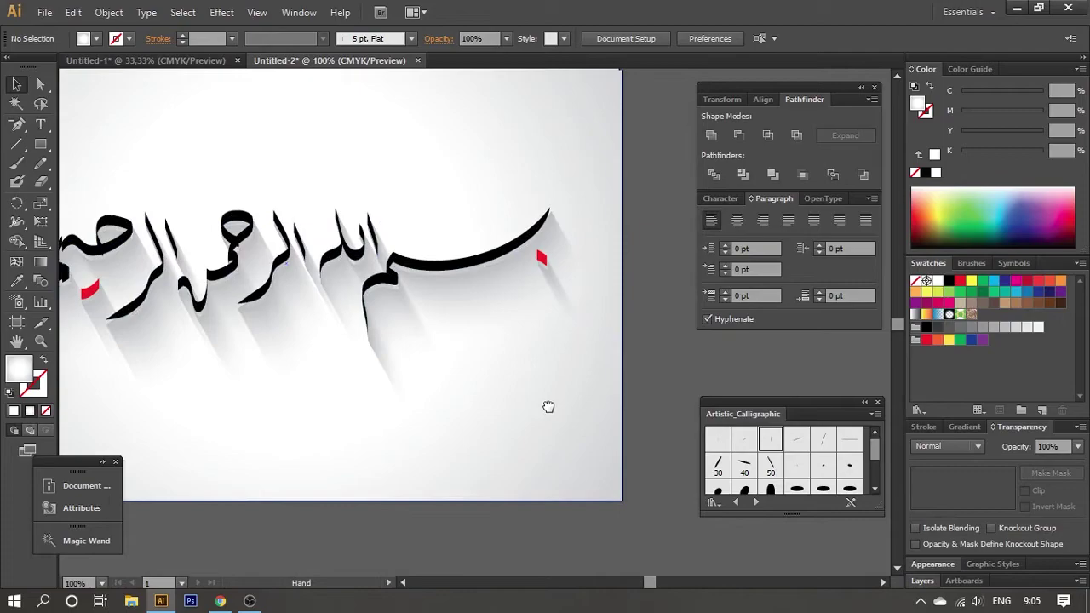
# Review the shadow blend's Blend Options and close them unchanged
pyautogui.click(489, 337)
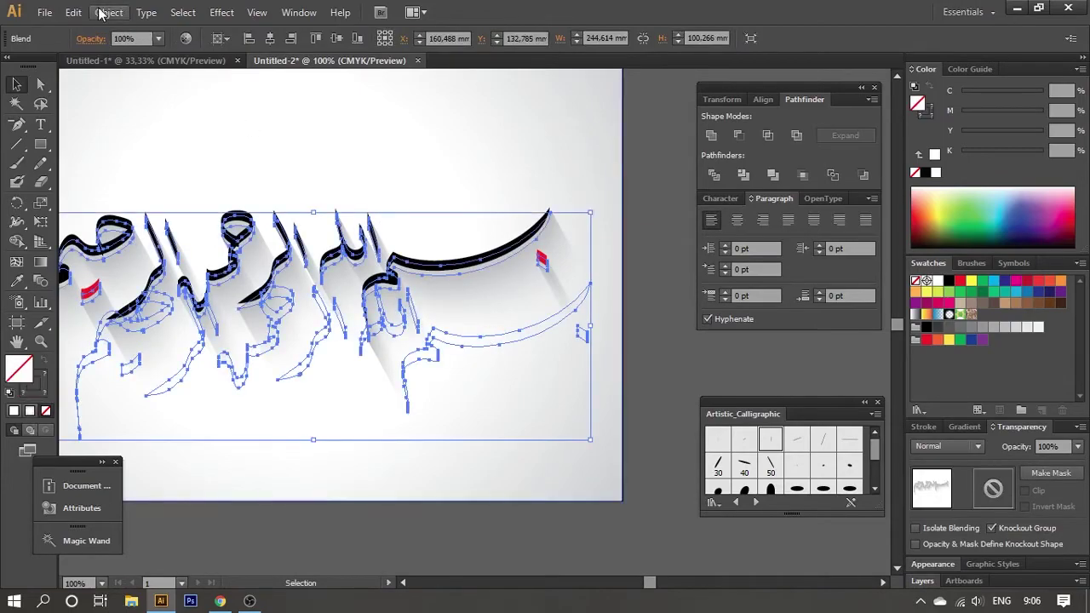
pyautogui.click(100, 14)
pyautogui.moveTo(129, 369)
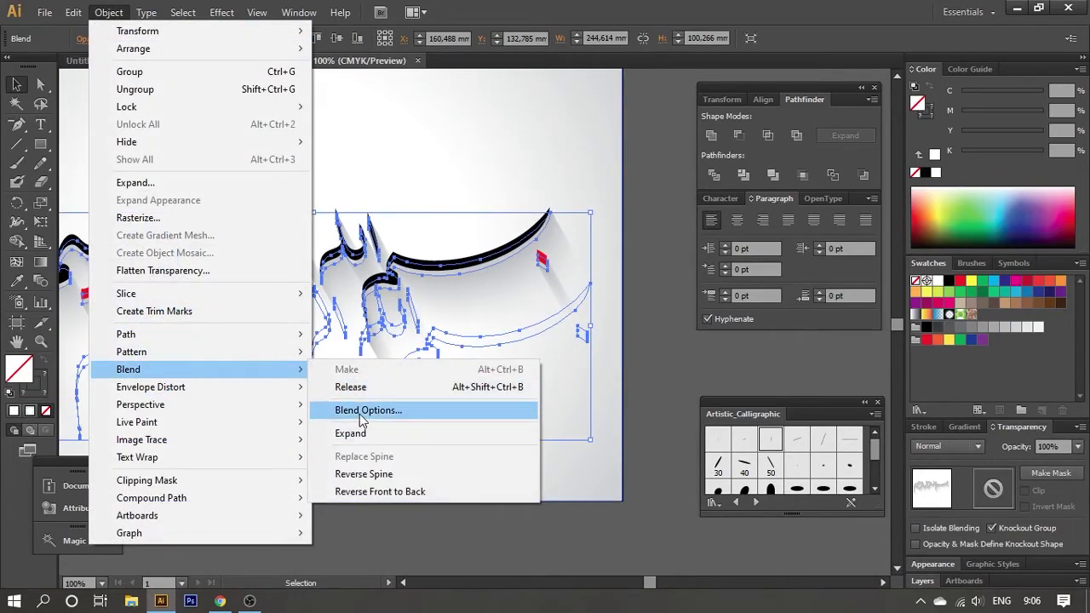
pyautogui.click(359, 414)
pyautogui.click(662, 222)
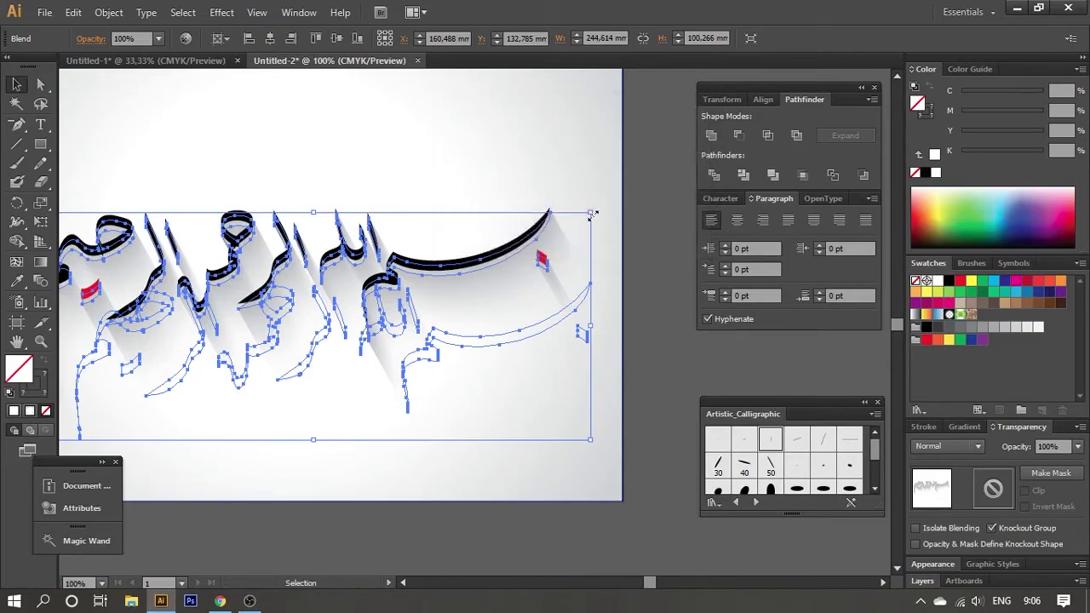
pyautogui.click(688, 323)
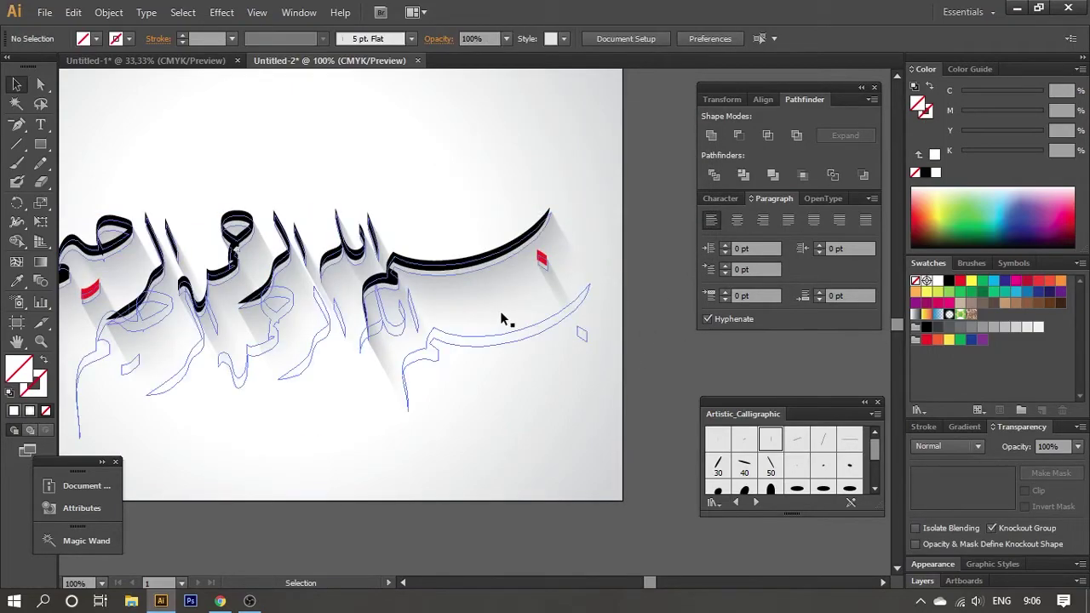
pyautogui.keyDown('alt'); pyautogui.scroll(4, 596, 300); pyautogui.keyUp('alt')
pyautogui.keyDown('alt'); pyautogui.scroll(-4, 596, 305); pyautogui.keyUp('alt')
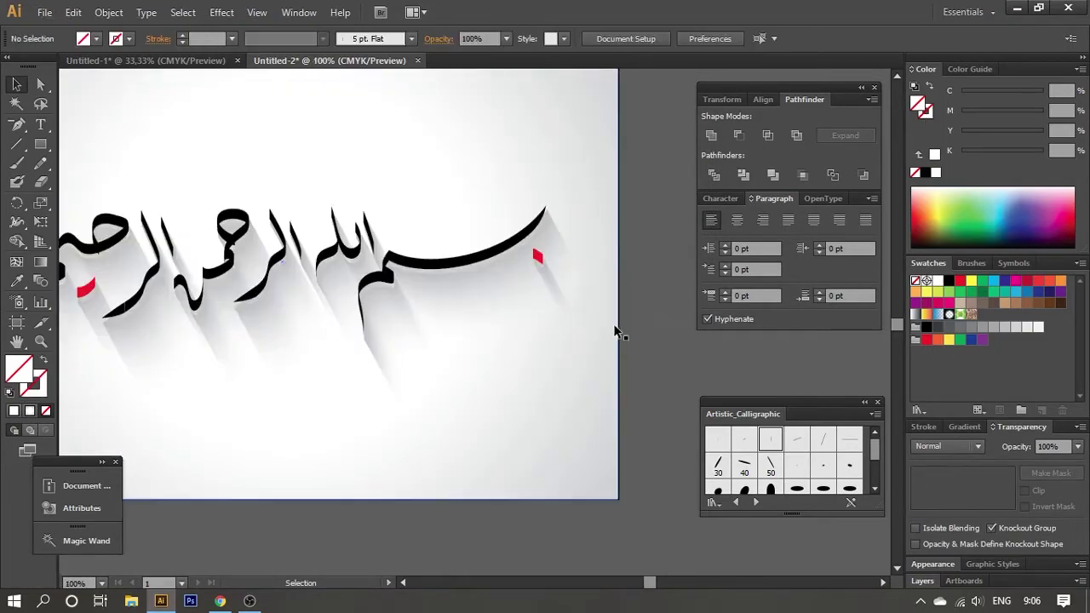
# Inside the blend, fill the transparent far calligraphy copy with white
pyautogui.doubleClick(441, 323)
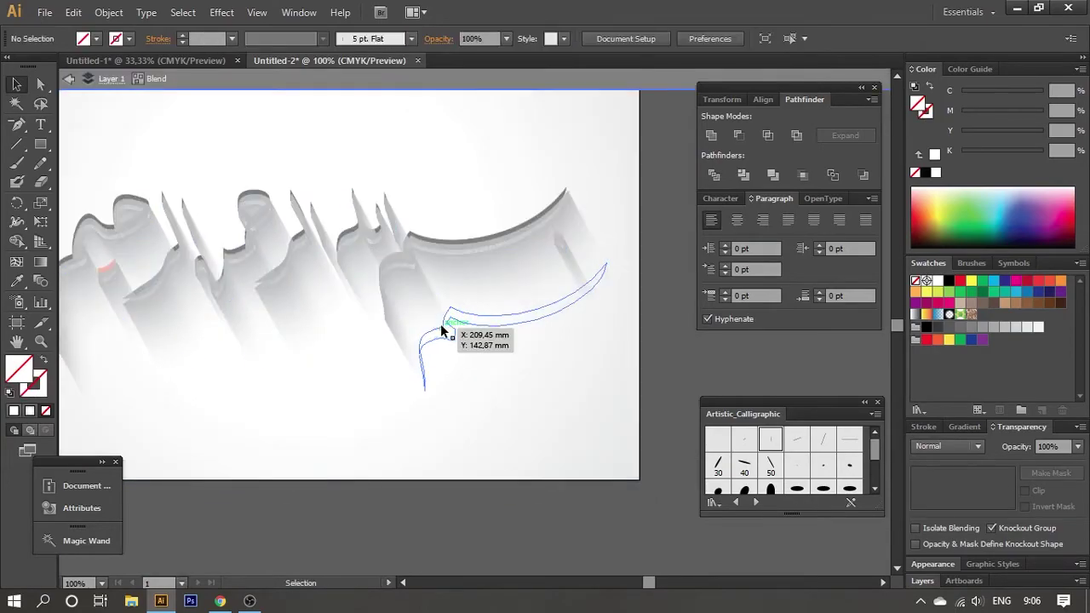
pyautogui.click(440, 323)
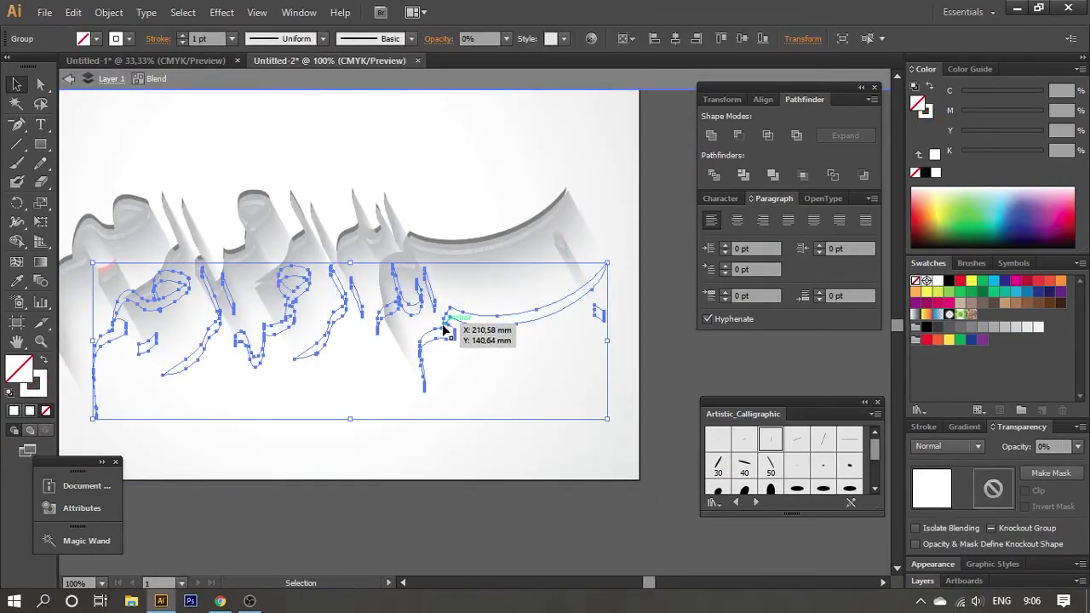
pyautogui.click(938, 281)
pyautogui.hotkey('ctrl', 'z')
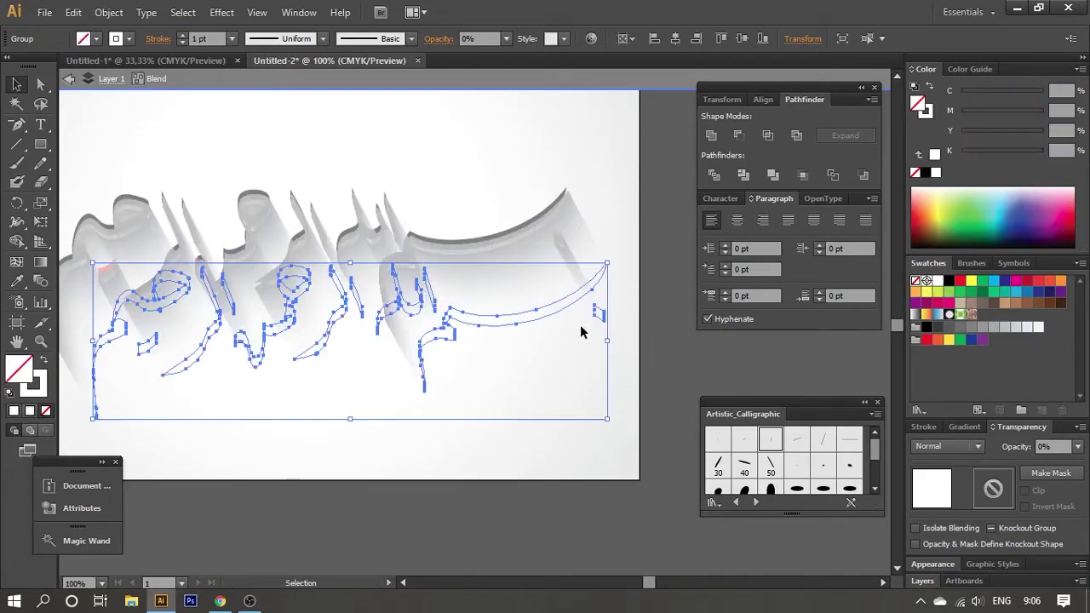
pyautogui.click(644, 333)
pyautogui.click(560, 304)
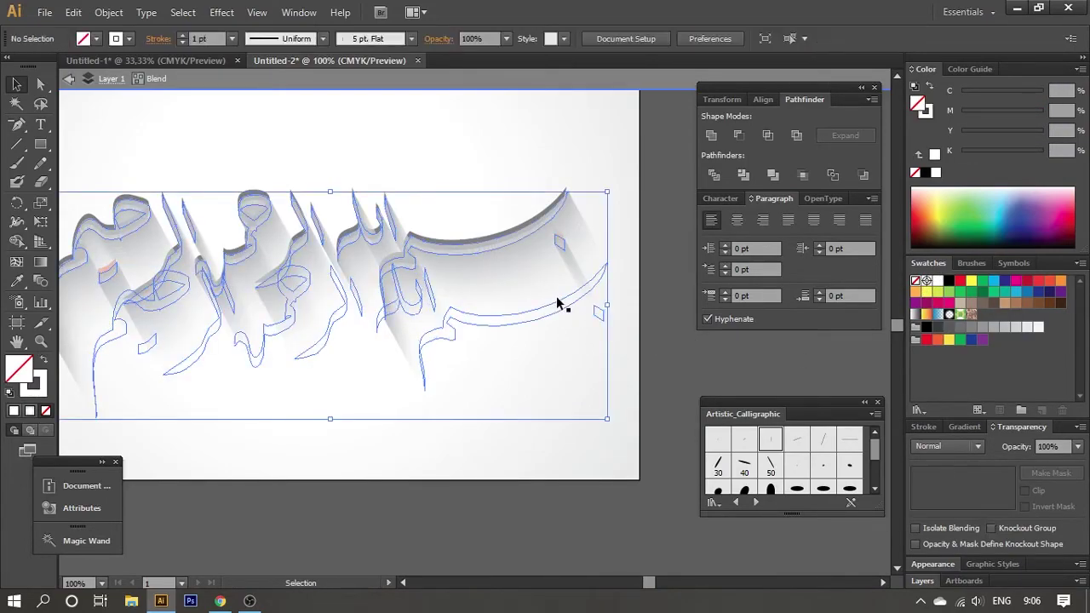
pyautogui.click(936, 281)
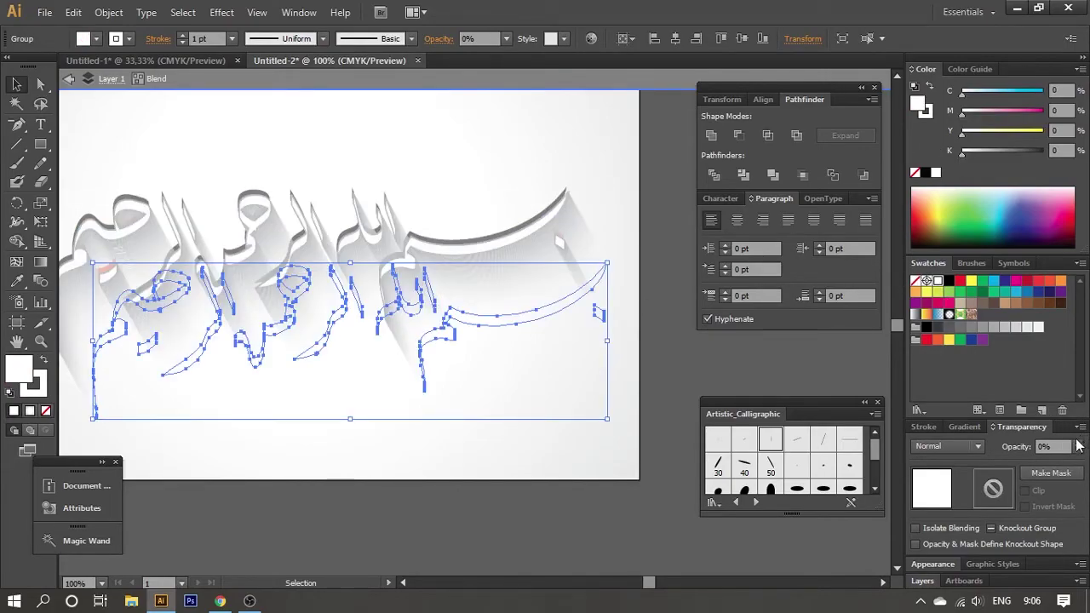
pyautogui.click(705, 375)
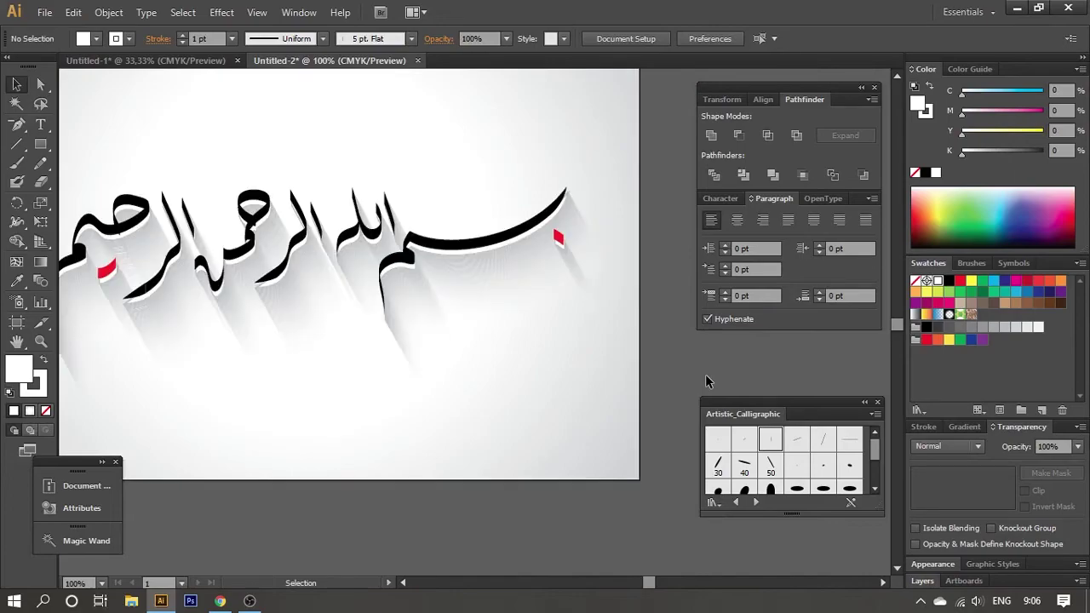
pyautogui.keyDown('alt'); pyautogui.scroll(-1, 554, 344); pyautogui.keyUp('alt')
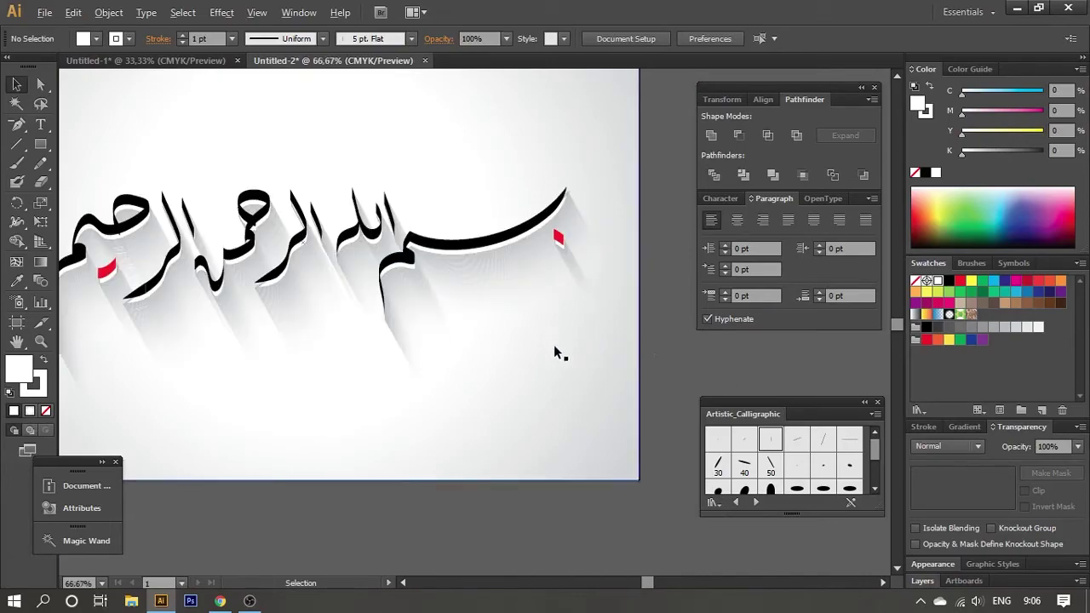
pyautogui.click(587, 421)
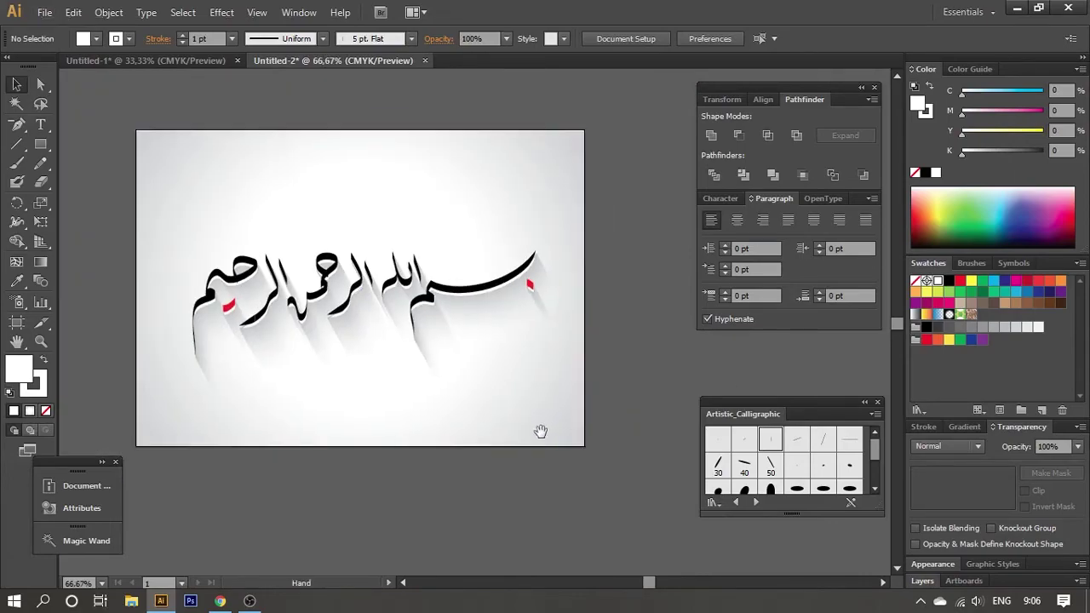
pyautogui.keyDown('alt'); pyautogui.scroll(1, 477, 307); pyautogui.keyUp('alt')
pyautogui.keyDown('alt'); pyautogui.scroll(-1, 531, 405); pyautogui.keyUp('alt')
pyautogui.click(683, 399)
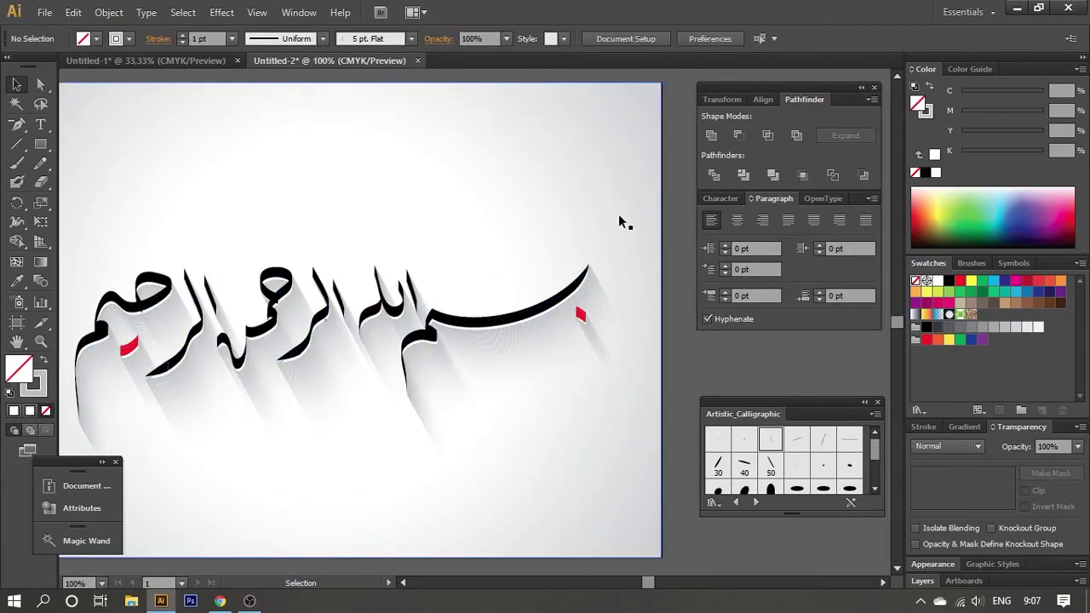
pyautogui.doubleClick(618, 213)
pyautogui.doubleClick(729, 374)
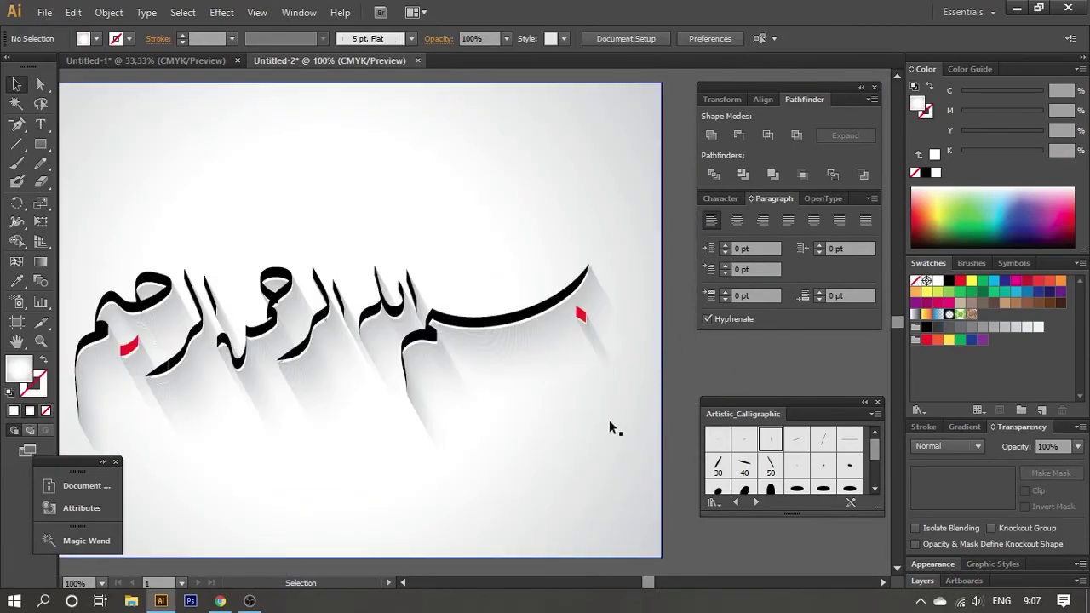
pyautogui.scroll(-2, 608, 420)
pyautogui.keyDown('alt'); pyautogui.scroll(-1, 662, 353); pyautogui.keyUp('alt')
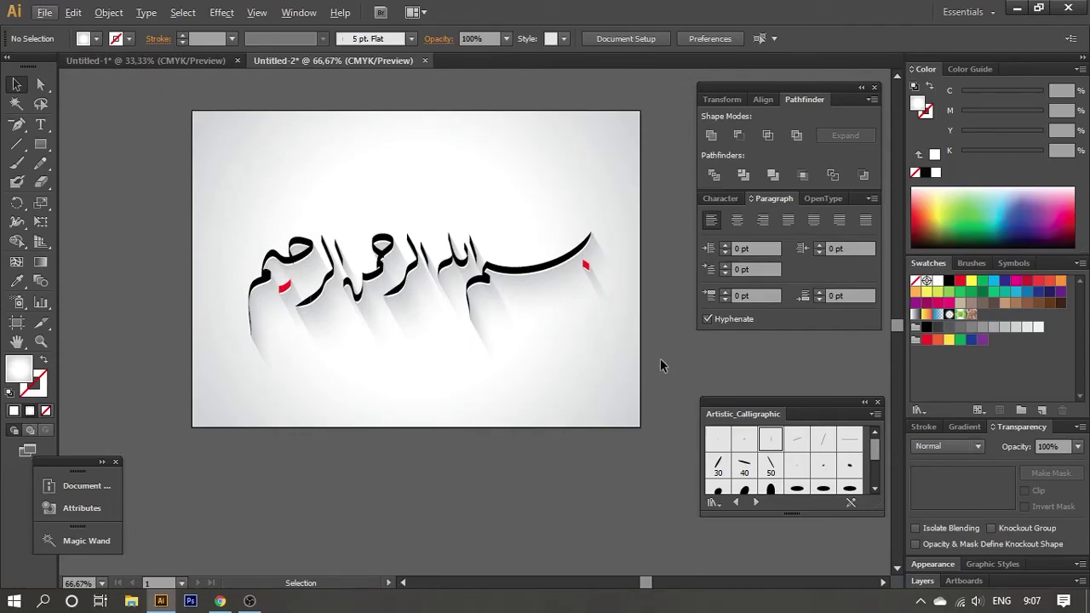